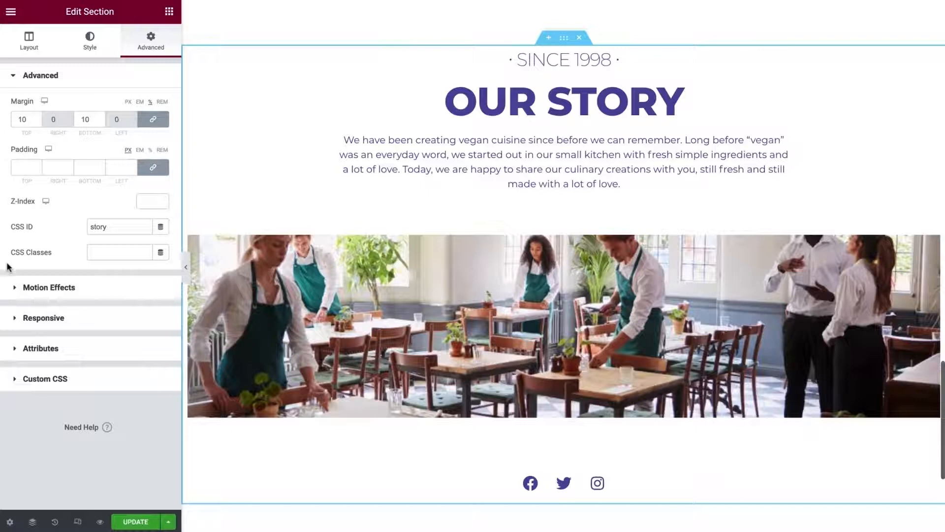
{"action": "left_click", "coordinate": [77, 521]}
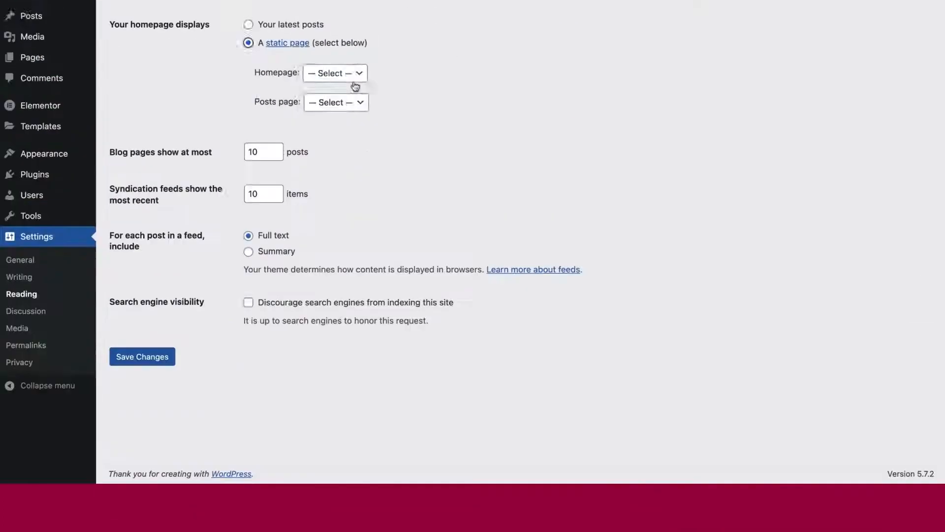
Set the static homepage to the Home page in the Reading settings and save the changes
{"action": "left_click", "coordinate": [345, 74]}
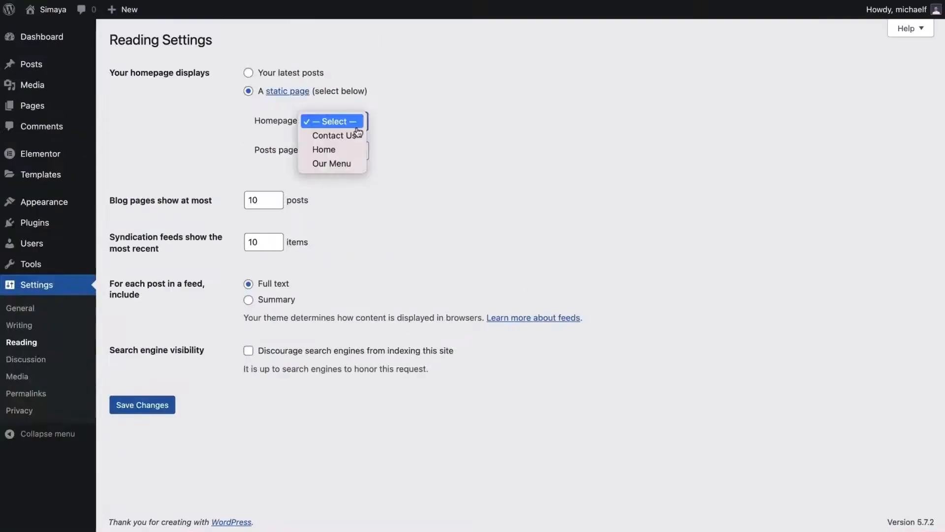
{"action": "left_click", "coordinate": [350, 147]}
{"action": "left_click", "coordinate": [158, 402]}
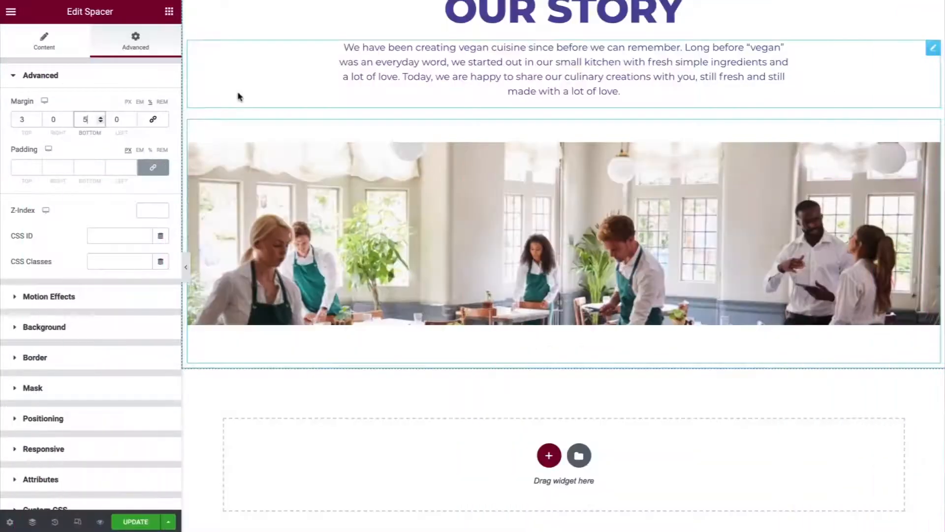
Open the Navigator, move it clear of the page edge, and use it to jump to the Hero and Our Story sections
{"action": "key", "text": "ctrl+i"}
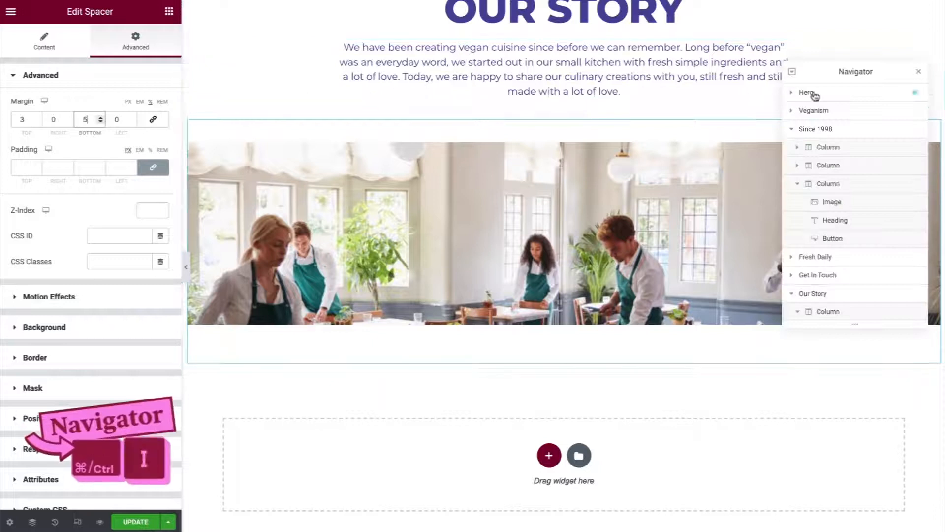
{"action": "left_click", "coordinate": [838, 94]}
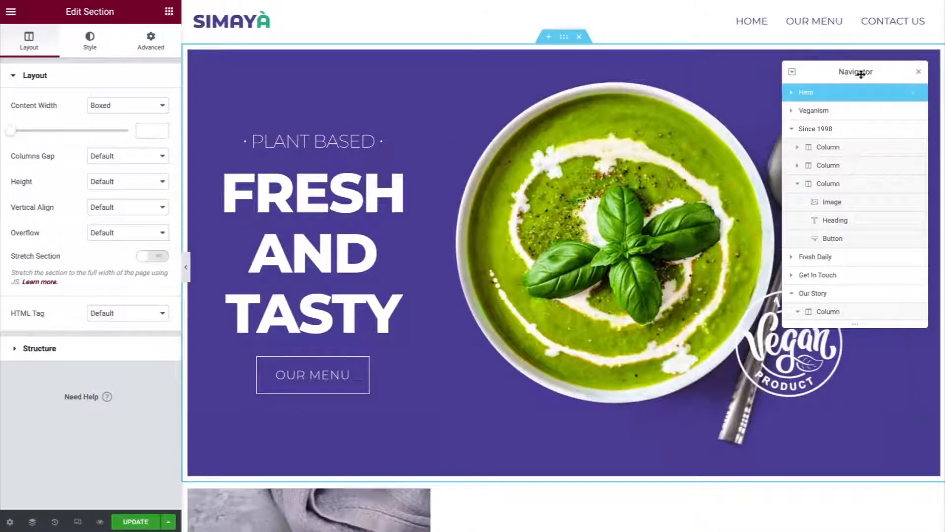
{"action": "left_click_drag", "start_coordinate": [857, 73], "coordinate": [830, 74]}
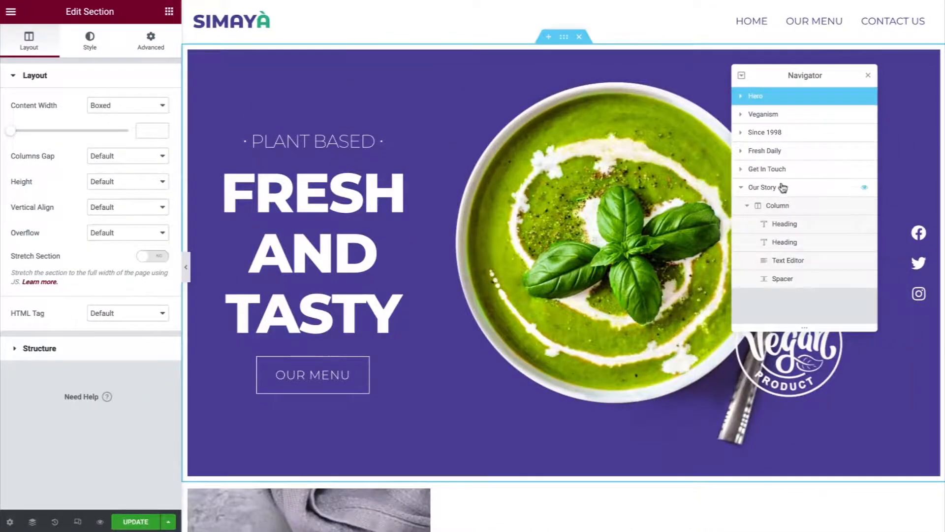
{"action": "left_click", "coordinate": [790, 193]}
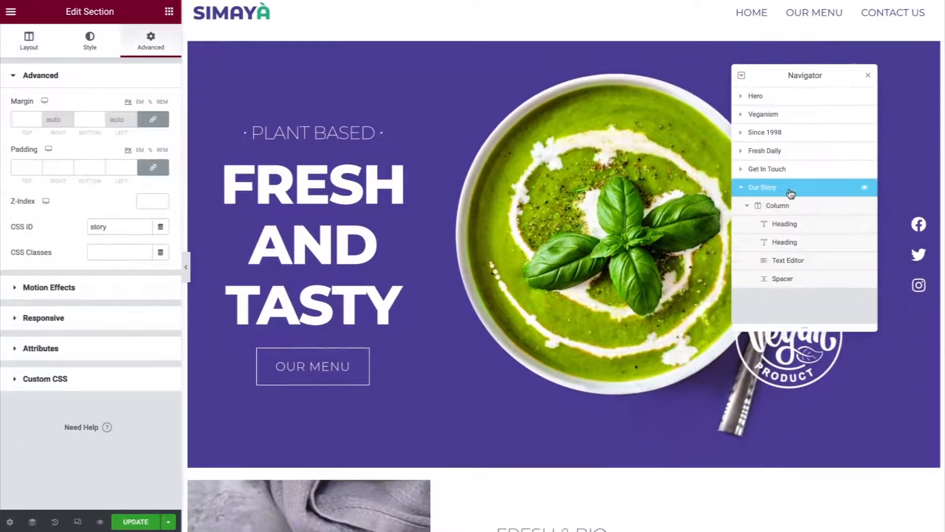
{"action": "scroll", "coordinate": [817, 390], "scroll_direction": "down", "scroll_amount": 5}
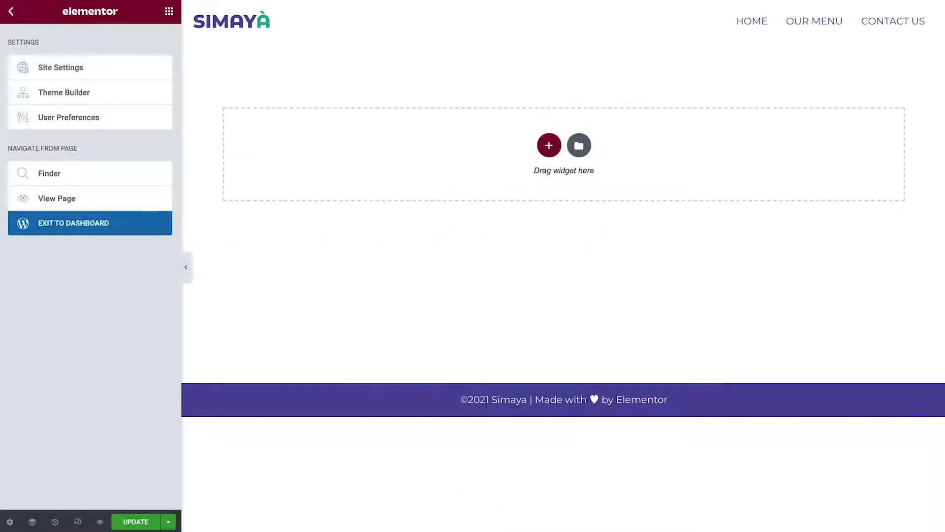
Search for "home" with the Finder and open the Home page for editing
{"action": "left_click", "coordinate": [151, 218]}
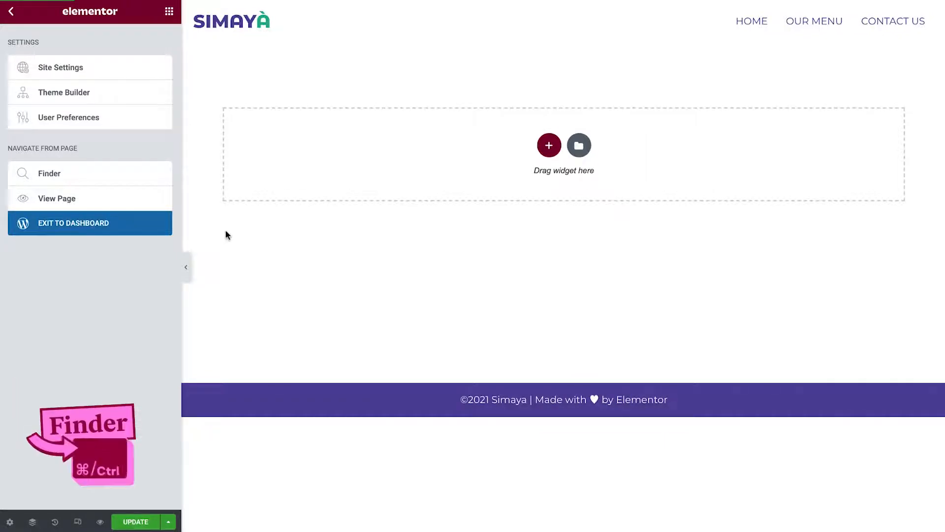
{"action": "key", "text": "ctrl+e"}
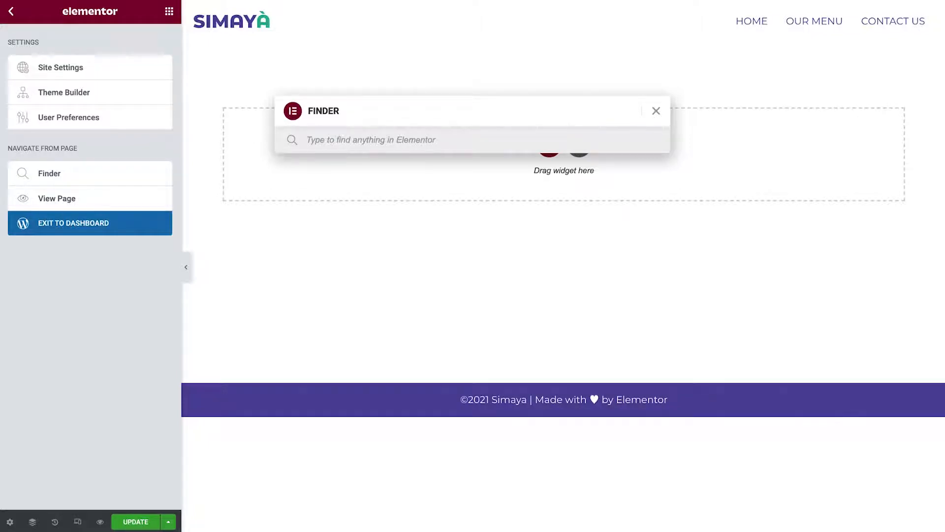
{"action": "type", "text": "home"}
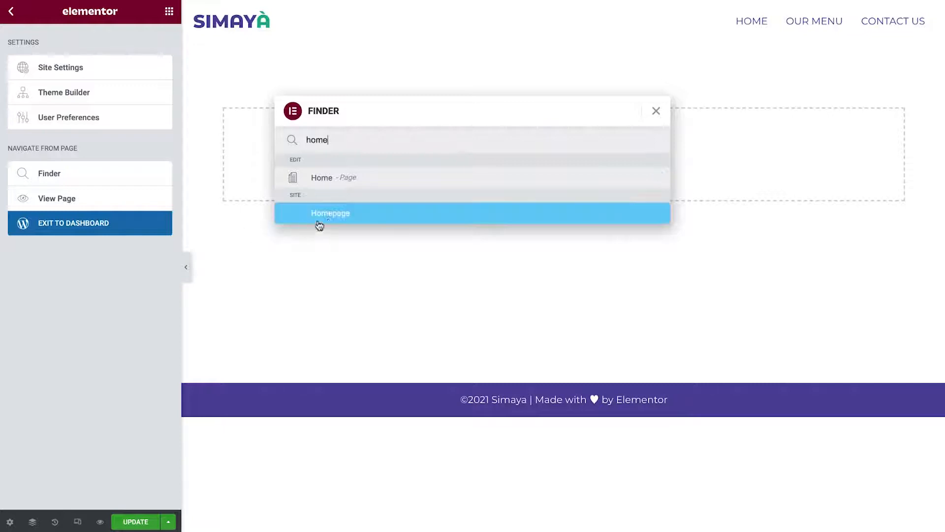
{"action": "left_click", "coordinate": [429, 176]}
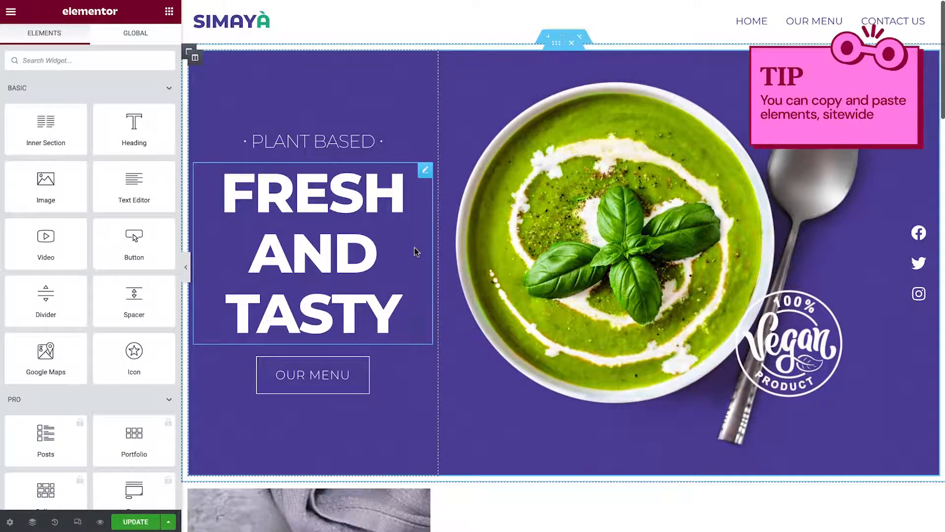
Copy the Our Story section from the Home page using the Navigator, and return to the empty page
{"action": "key", "text": "ctrl+i"}
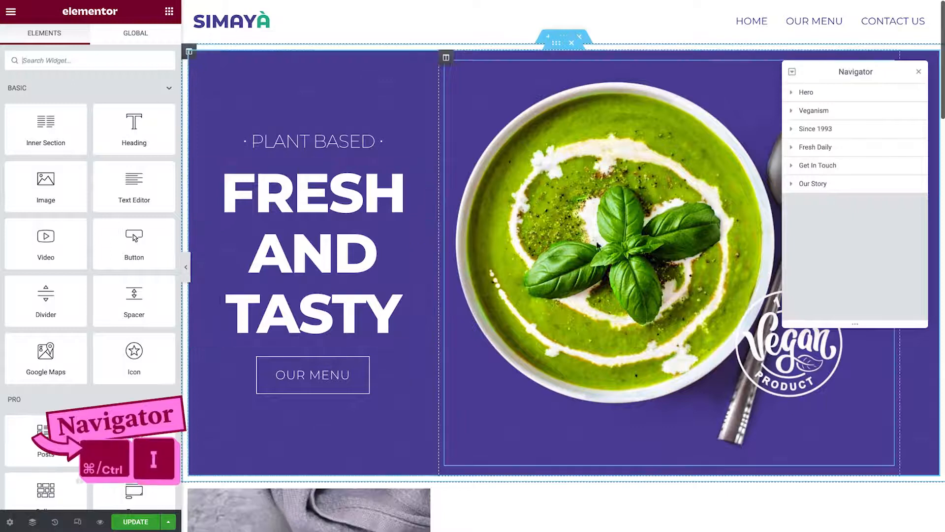
{"action": "left_click", "coordinate": [862, 192]}
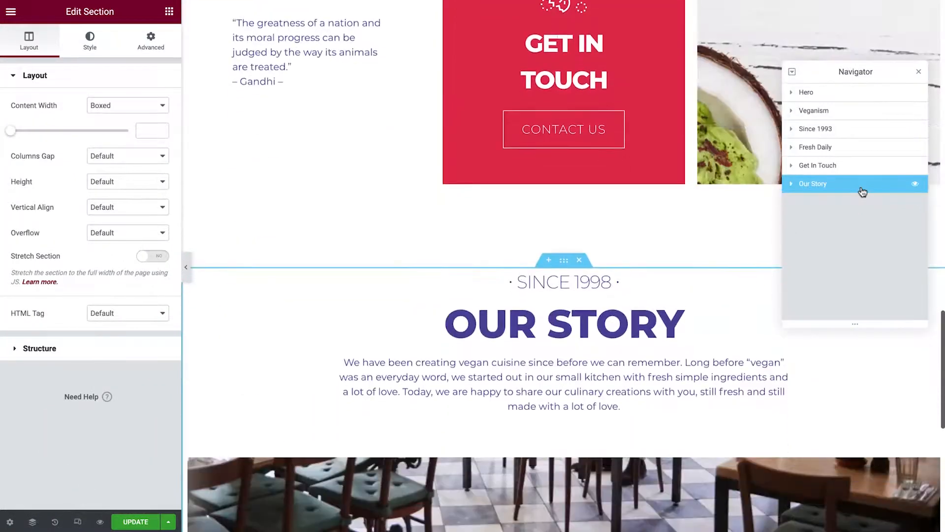
{"action": "right_click", "coordinate": [862, 192]}
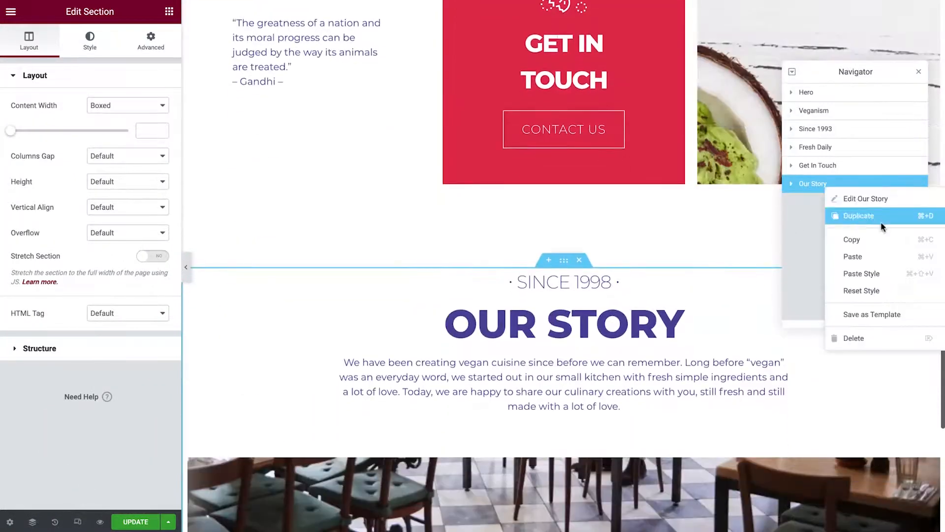
{"action": "left_click", "coordinate": [889, 238]}
{"action": "key", "text": "ctrl+i"}
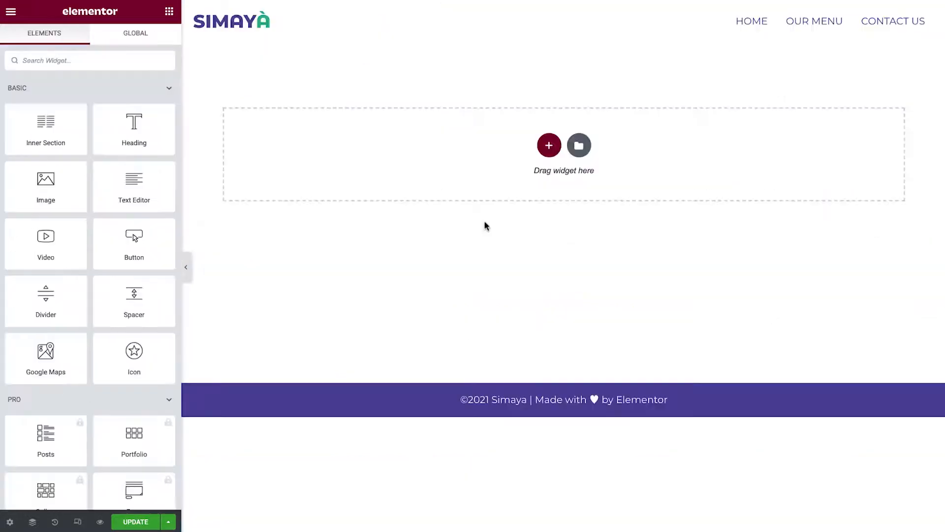
Paste the copied Our Story section into the empty page's content area
{"action": "right_click", "coordinate": [579, 153]}
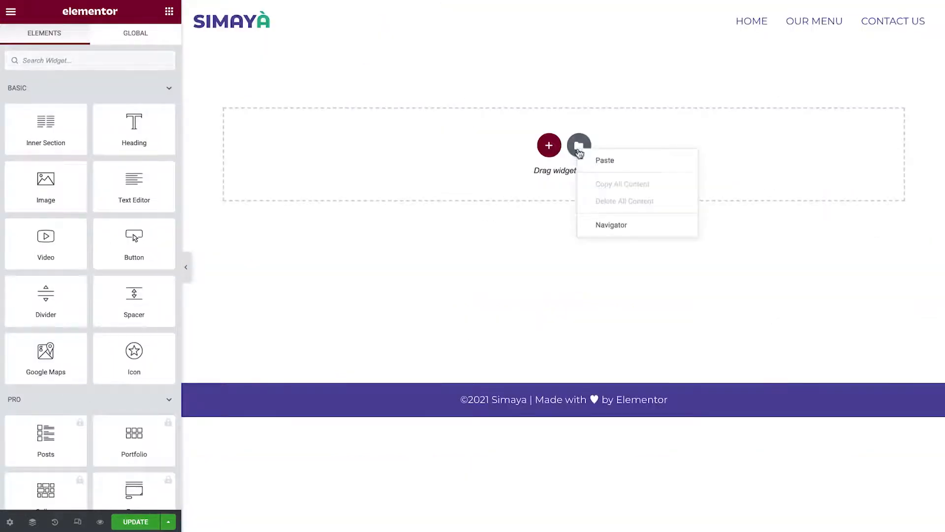
{"action": "left_click", "coordinate": [620, 161]}
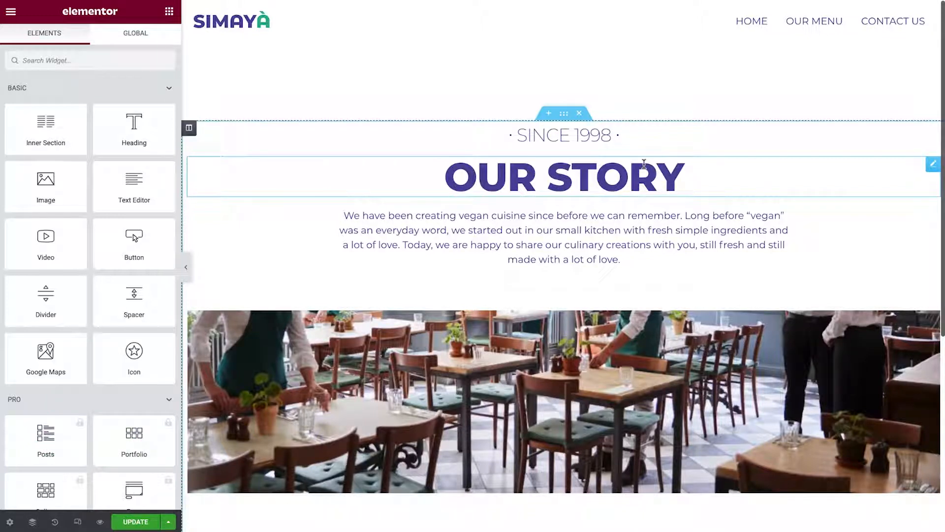
{"action": "scroll", "coordinate": [644, 164], "scroll_direction": "down", "scroll_amount": 3}
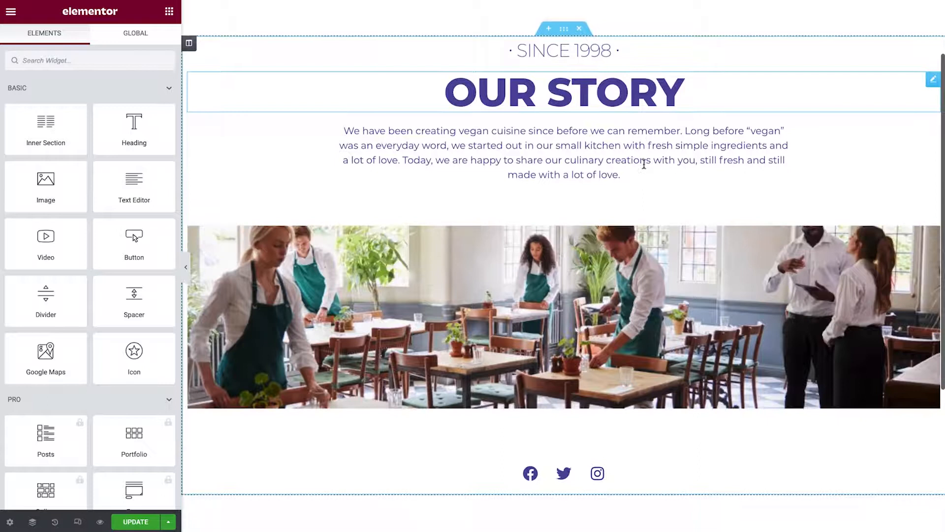
Change the small "Since 1998" heading to "· MADE WITH LOVE ·" and set its text color to the Basil global color
{"action": "left_click", "coordinate": [331, 55]}
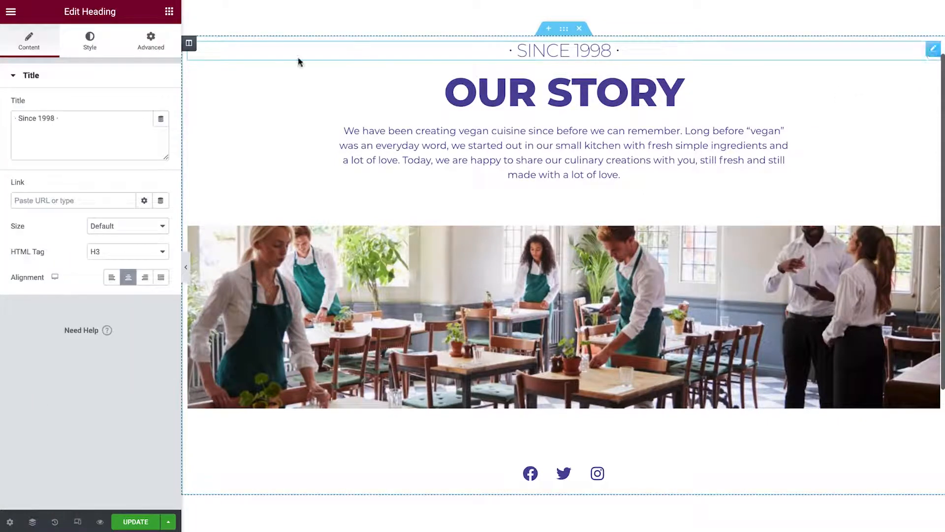
{"action": "triple_click", "coordinate": [93, 118]}
{"action": "key", "text": "ctrl+v"}
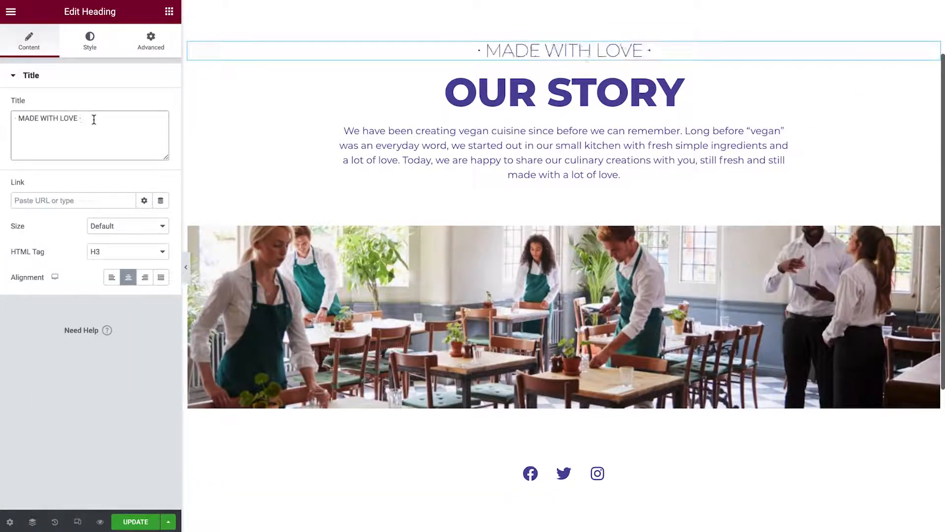
{"action": "left_click", "coordinate": [92, 46]}
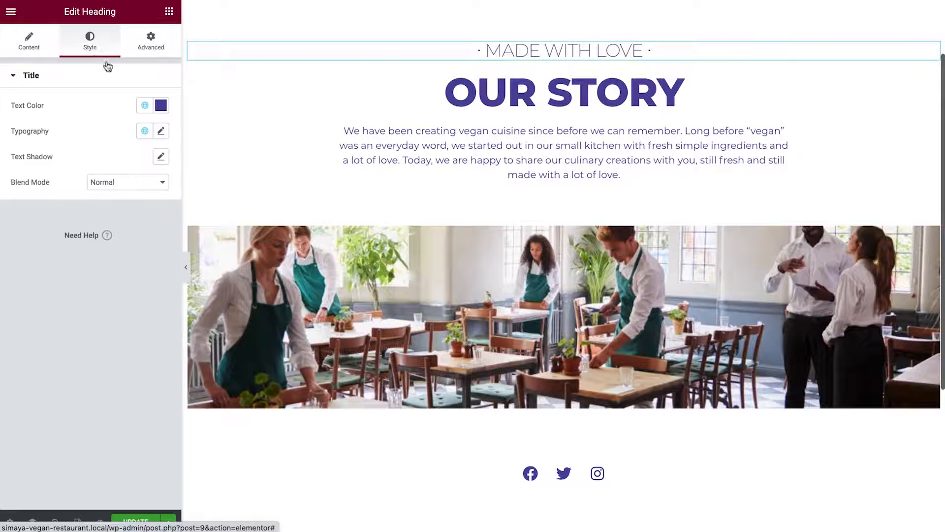
{"action": "left_click", "coordinate": [145, 106]}
{"action": "left_click", "coordinate": [116, 204]}
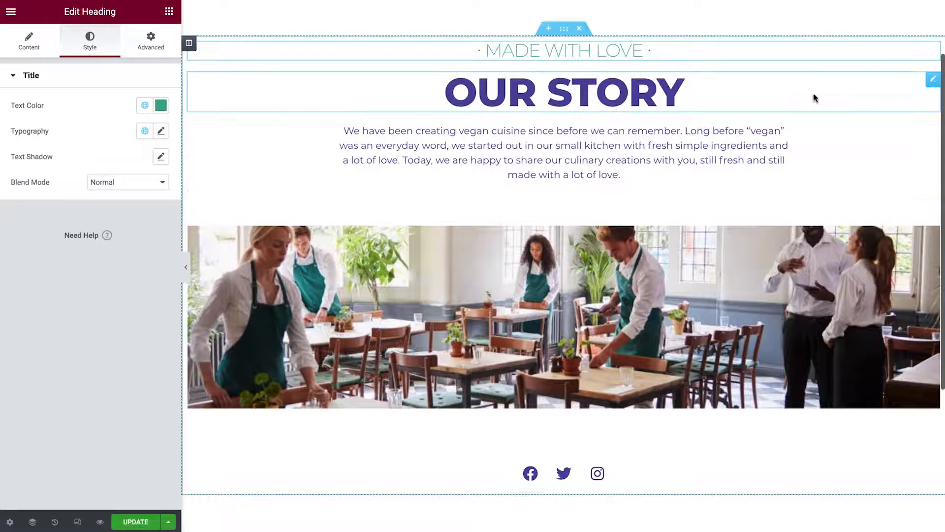
Change the large "Our Story" heading to "Seasonal Menu" and set its text color to the Basil global color
{"action": "left_click", "coordinate": [933, 80]}
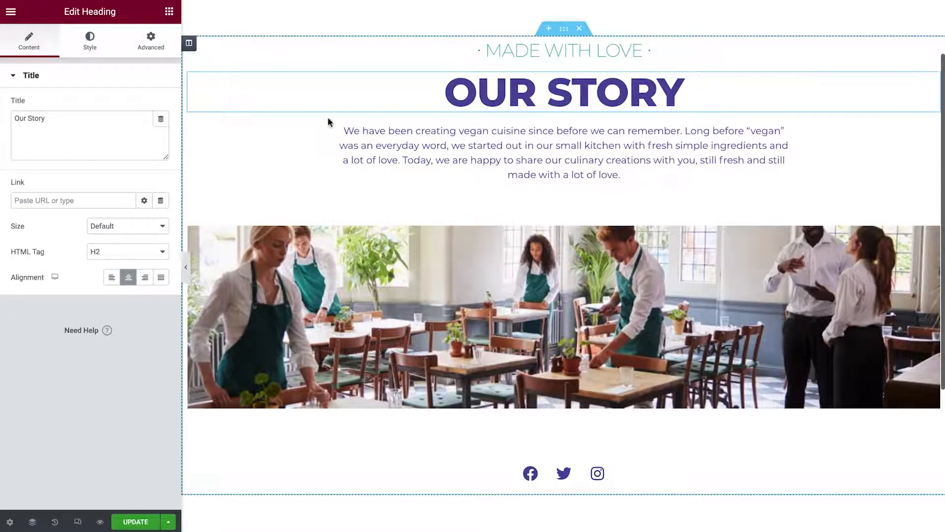
{"action": "triple_click", "coordinate": [57, 120]}
{"action": "type", "text": "Seasonal Menu"}
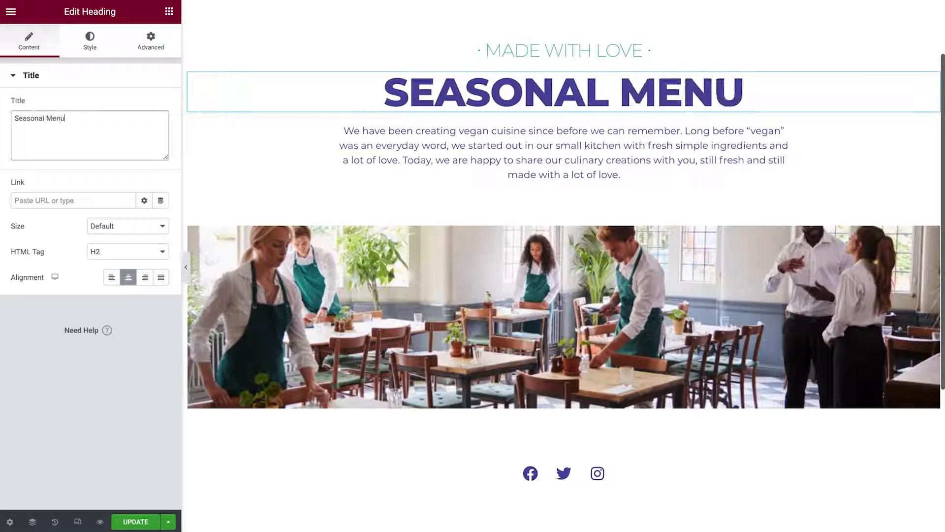
{"action": "left_click", "coordinate": [89, 44]}
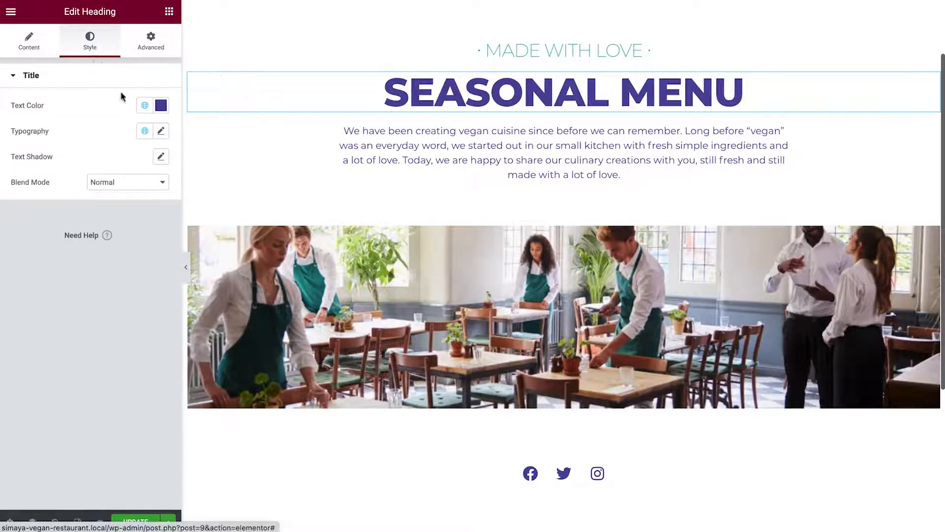
{"action": "left_click", "coordinate": [145, 105]}
{"action": "left_click", "coordinate": [98, 205]}
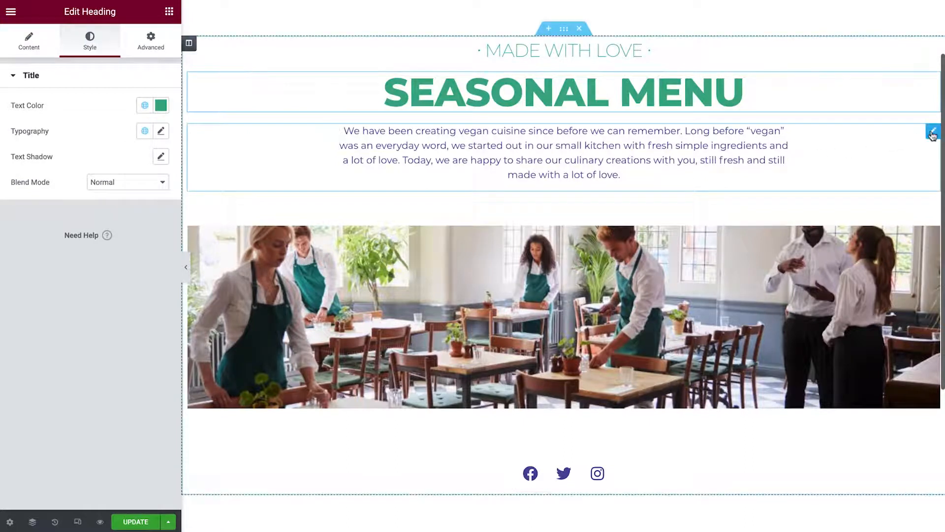
Replace the paragraph under the headings with the text beginning "Our mouthwatering menu is chock full of seasonal produce and exotic international flavors."
{"action": "left_click", "coordinate": [932, 135]}
{"action": "left_click", "coordinate": [143, 177]}
{"action": "key", "text": "ctrl+a"}
{"action": "key", "text": "ctrl+v"}
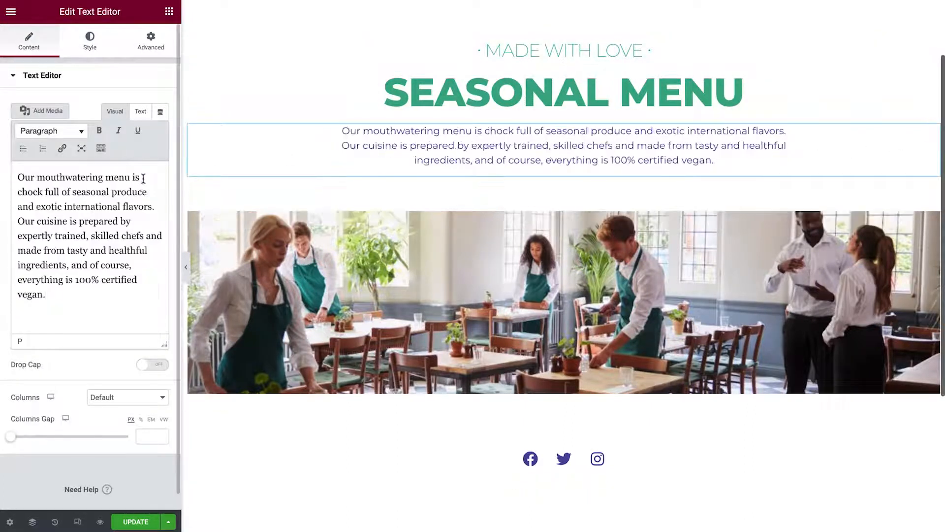
Set the menu paragraph's text color to the Basil global color
{"action": "left_click", "coordinate": [93, 47]}
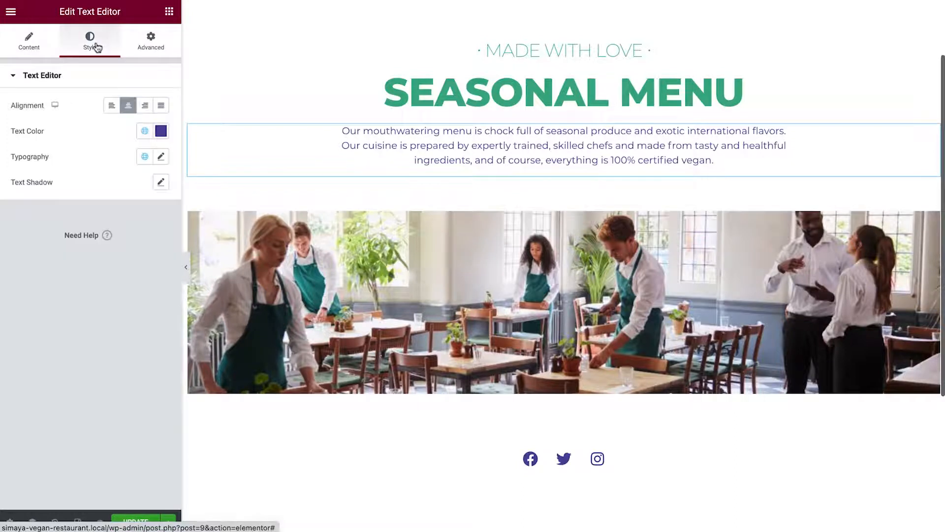
{"action": "left_click", "coordinate": [128, 106]}
{"action": "left_click", "coordinate": [145, 131]}
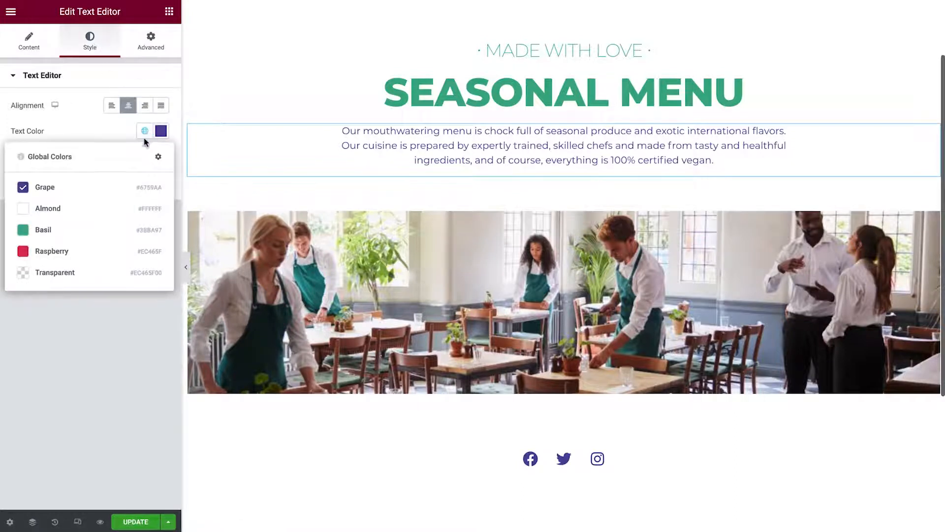
{"action": "left_click", "coordinate": [107, 231]}
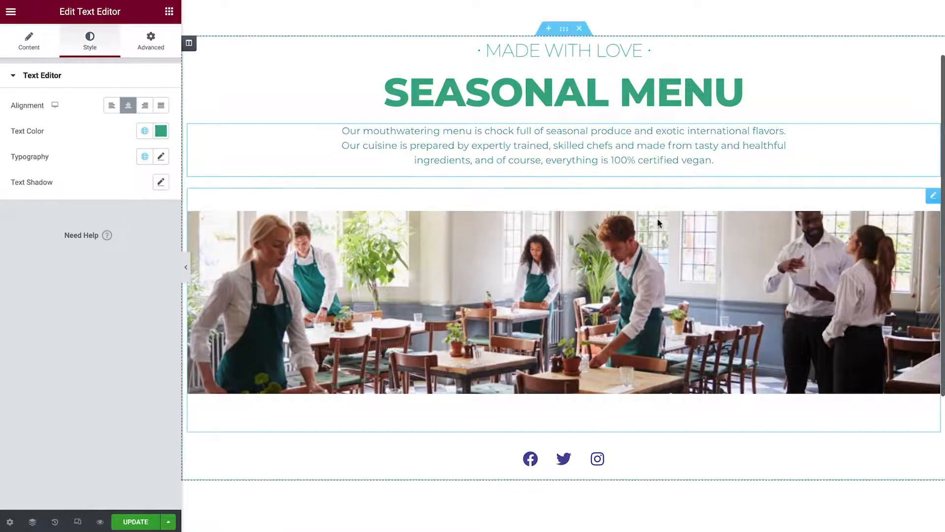
Replace the spacer's background image with radishes-1024x684-1.jpg from the media library
{"action": "left_click", "coordinate": [913, 200]}
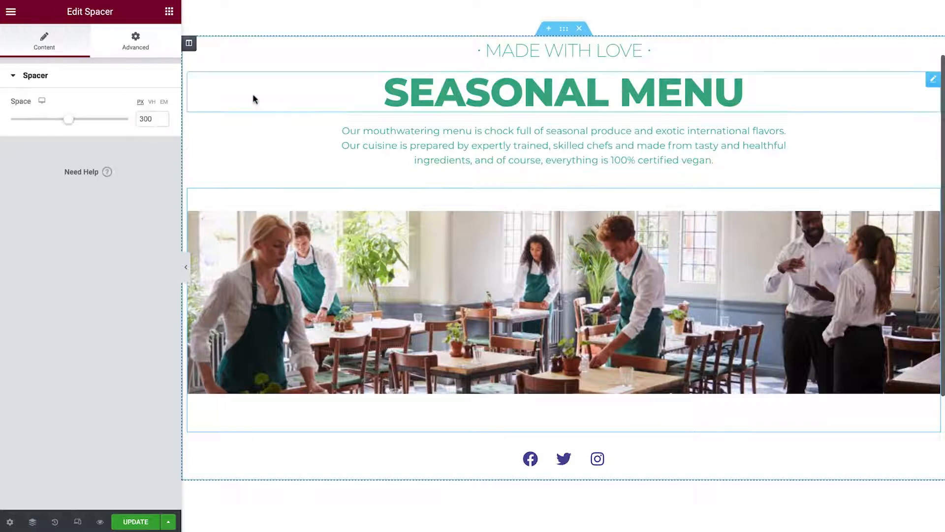
{"action": "left_click", "coordinate": [156, 48]}
{"action": "left_click", "coordinate": [120, 328]}
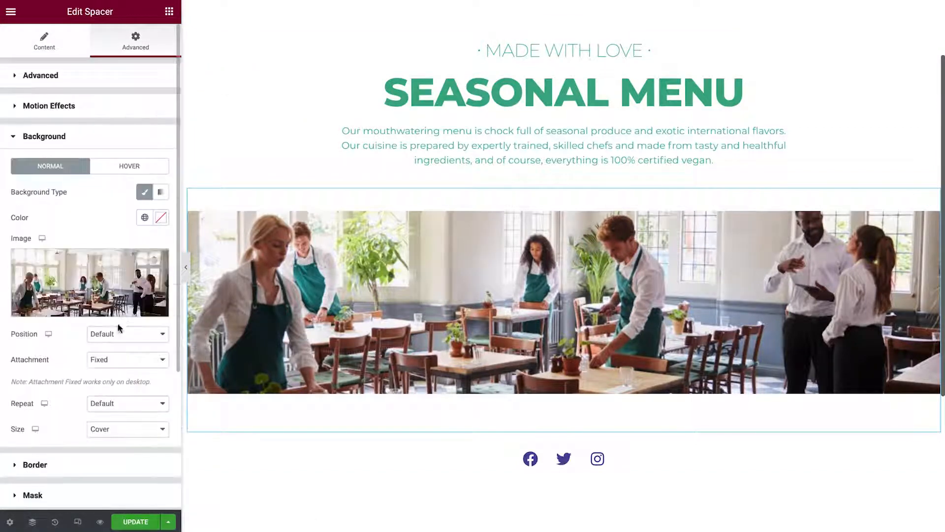
{"action": "left_click", "coordinate": [122, 281]}
{"action": "left_click", "coordinate": [419, 248]}
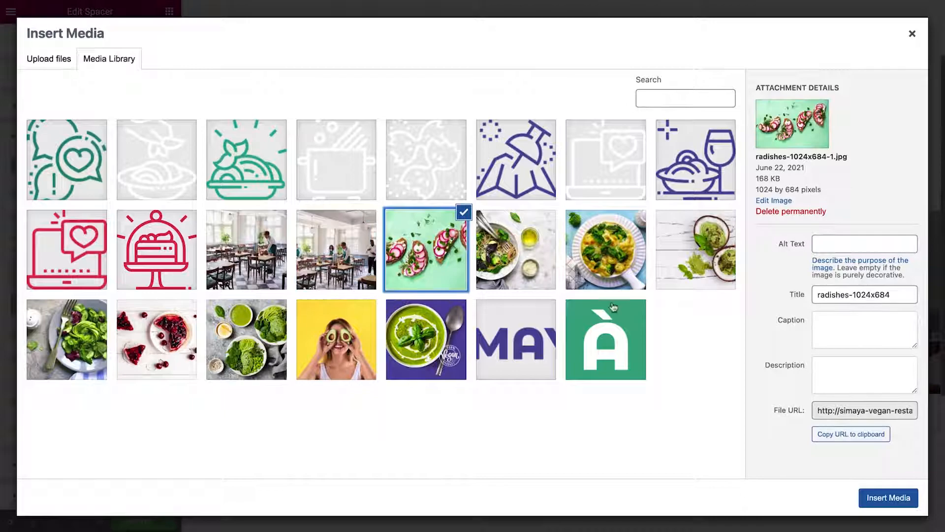
{"action": "left_click", "coordinate": [889, 497]}
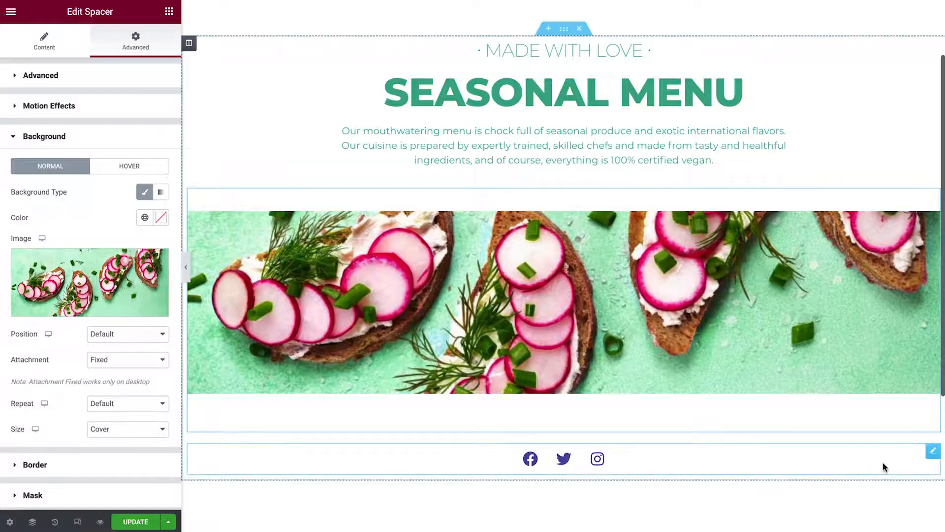
Delete the social icons below the image and add an Icon widget between the menu paragraph and the spacer
{"action": "right_click", "coordinate": [883, 465]}
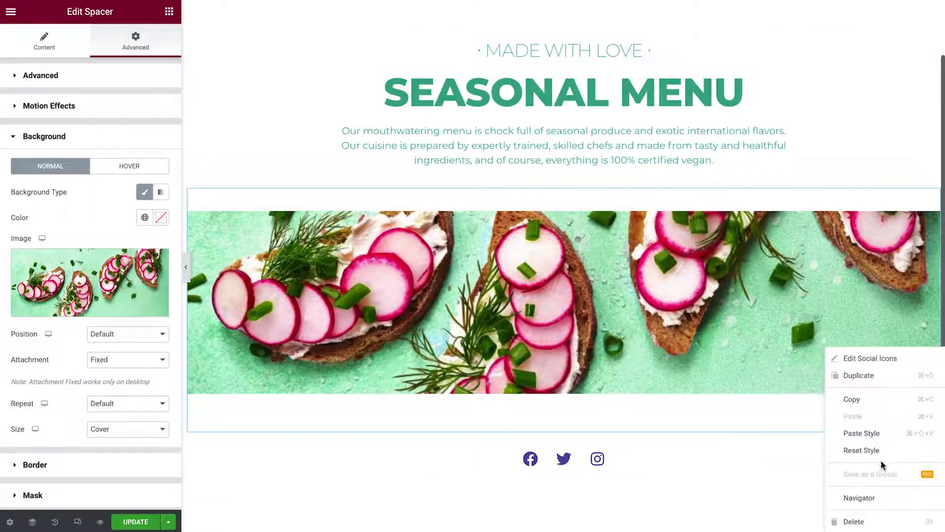
{"action": "left_click", "coordinate": [878, 522]}
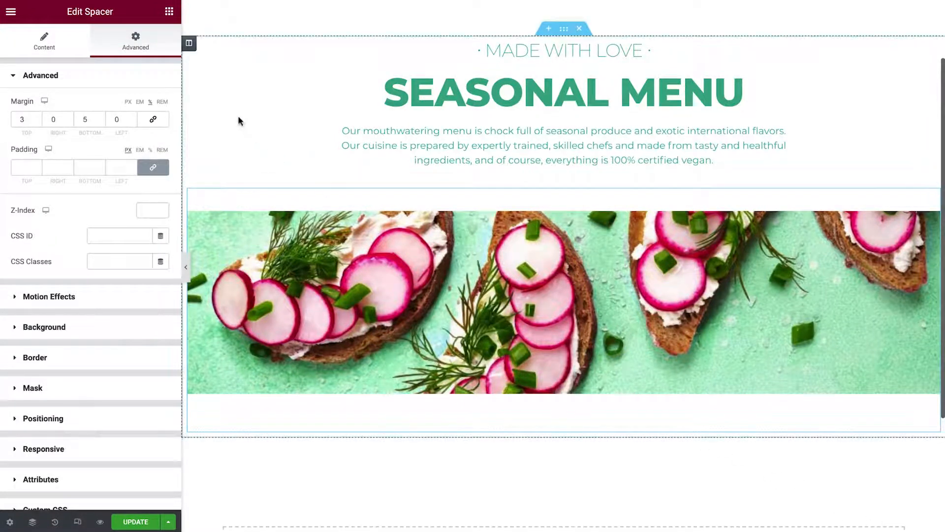
{"action": "left_click", "coordinate": [171, 14]}
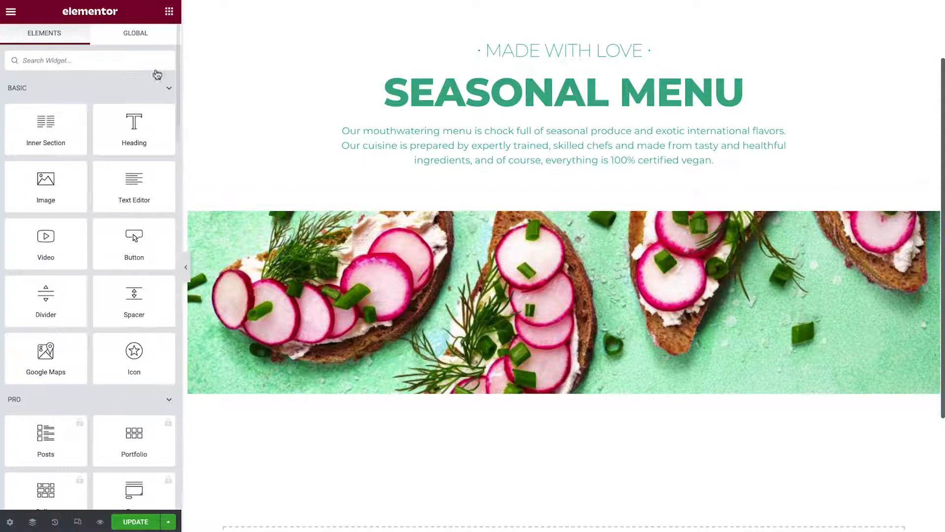
{"action": "left_click_drag", "start_coordinate": [150, 342], "coordinate": [468, 248]}
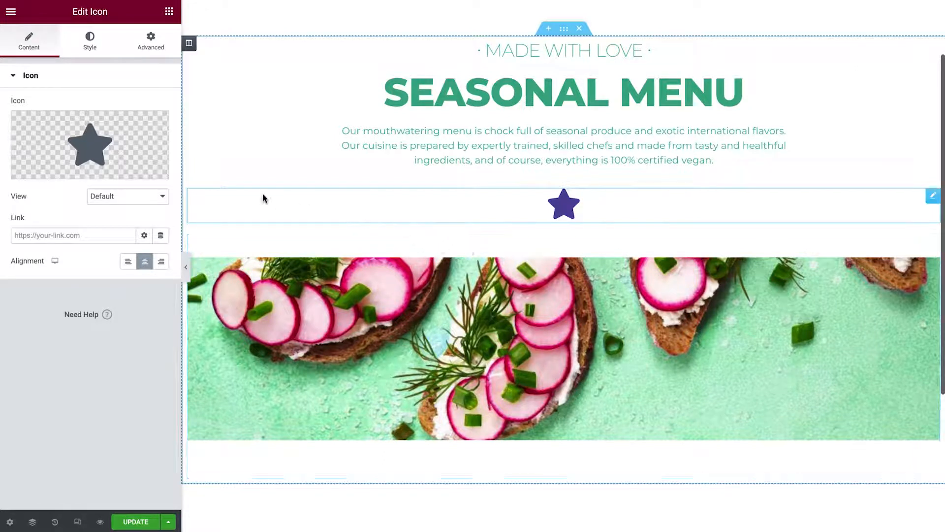
Replace the star with the plain downward chevron from the icon library, filtering the icons by "chevron"
{"action": "mouse_move", "coordinate": [136, 156]}
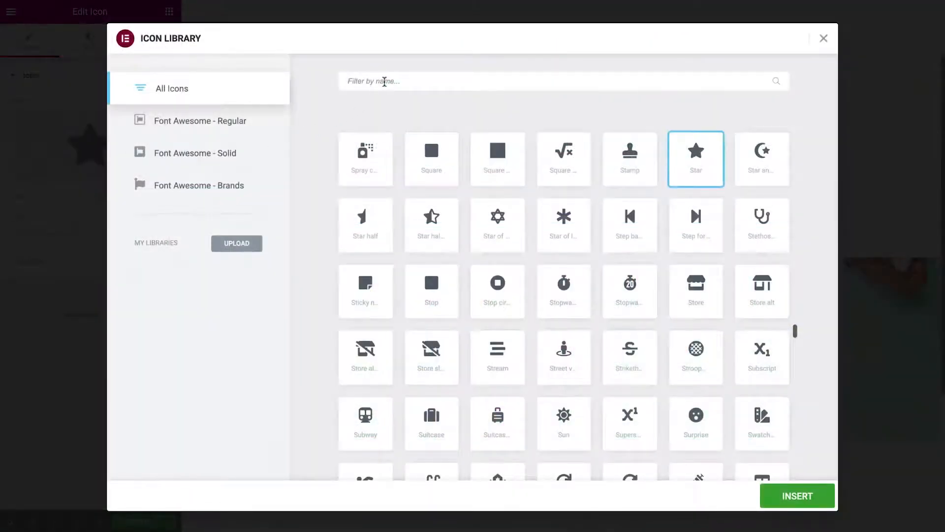
{"action": "left_click", "coordinate": [384, 82]}
{"action": "type", "text": "chevron"}
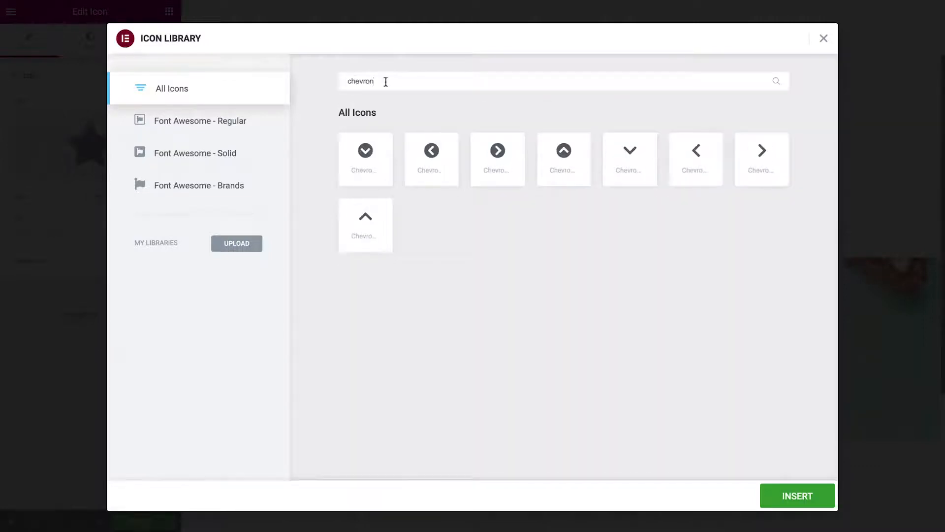
{"action": "left_click", "coordinate": [629, 150]}
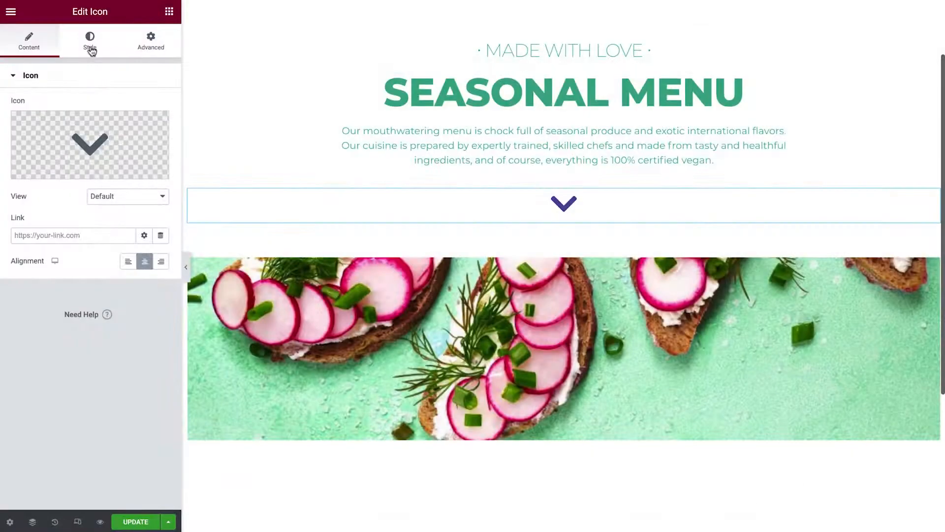
Set the chevron icon's primary color to the Basil global color and its size to 20
{"action": "left_click", "coordinate": [90, 45]}
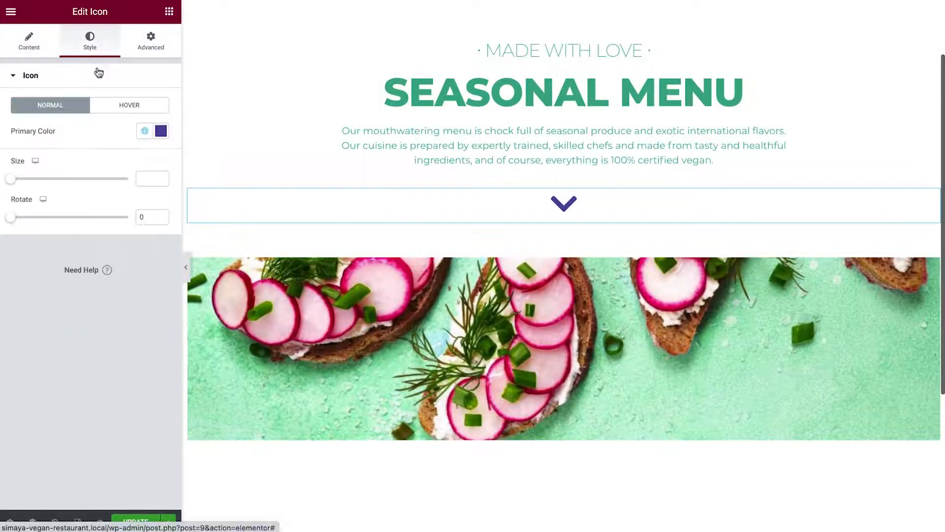
{"action": "left_click", "coordinate": [144, 130]}
{"action": "left_click", "coordinate": [108, 230]}
{"action": "left_click", "coordinate": [158, 178]}
{"action": "type", "text": "20"}
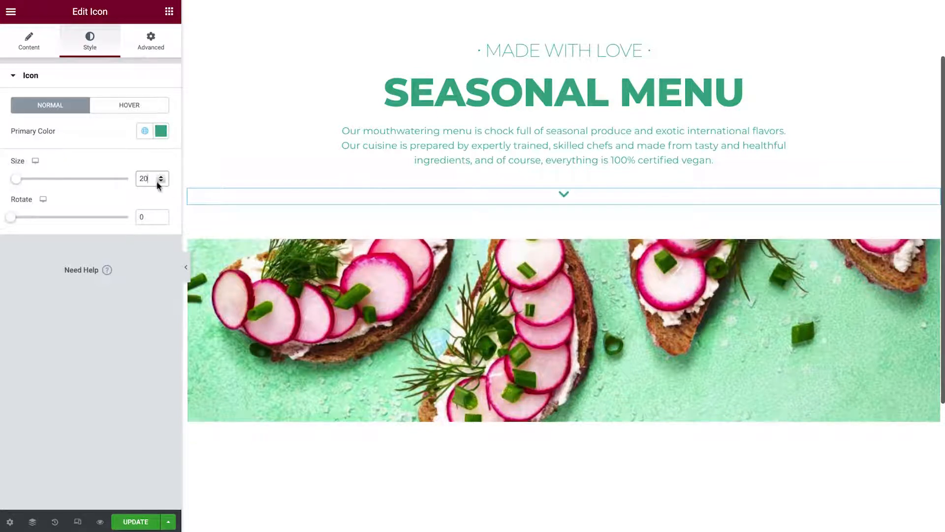
Set the Seasonal Menu section's top and bottom margins to 5
{"action": "scroll", "coordinate": [270, 175], "scroll_direction": "up", "scroll_amount": 2}
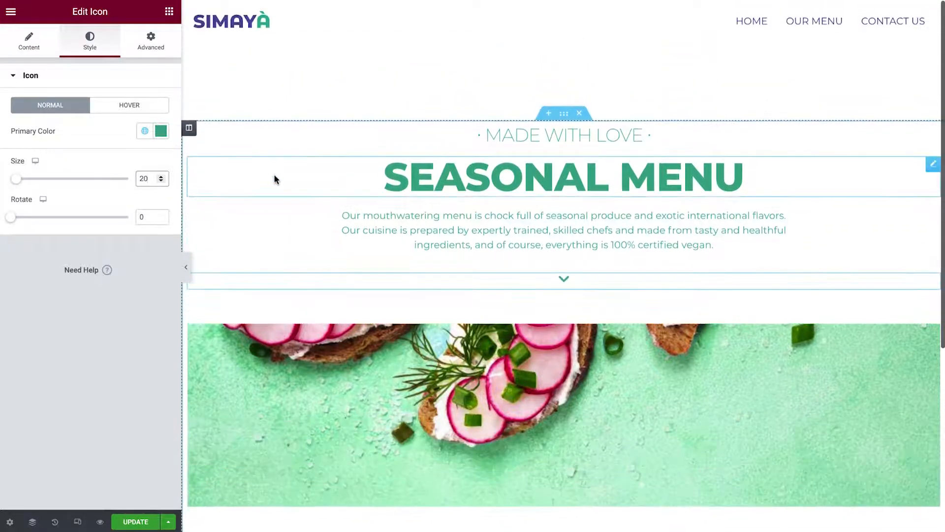
{"action": "left_click", "coordinate": [564, 113]}
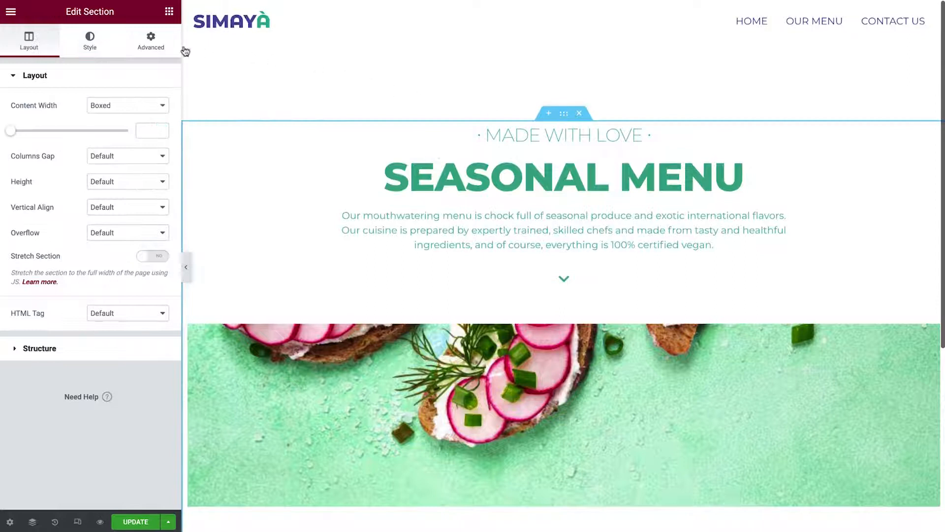
{"action": "left_click", "coordinate": [159, 47]}
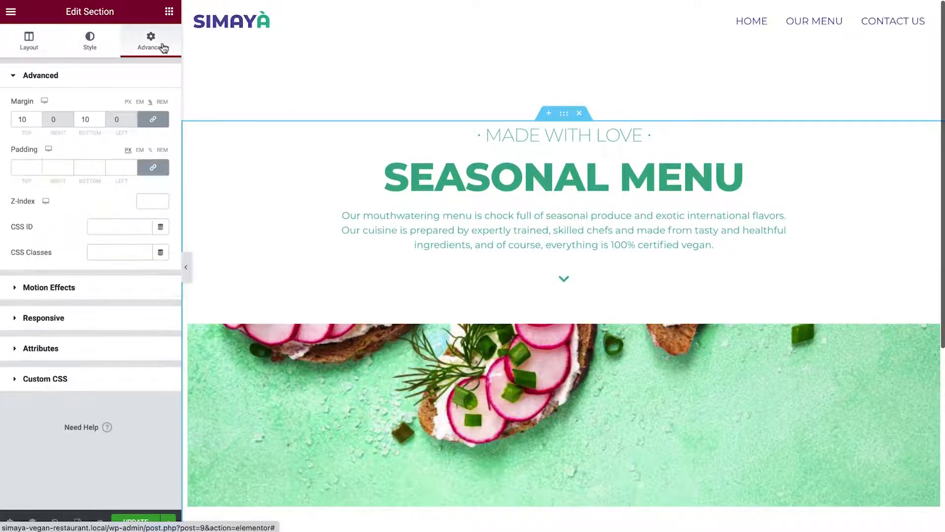
{"action": "double_click", "coordinate": [92, 119]}
{"action": "type", "text": "5"}
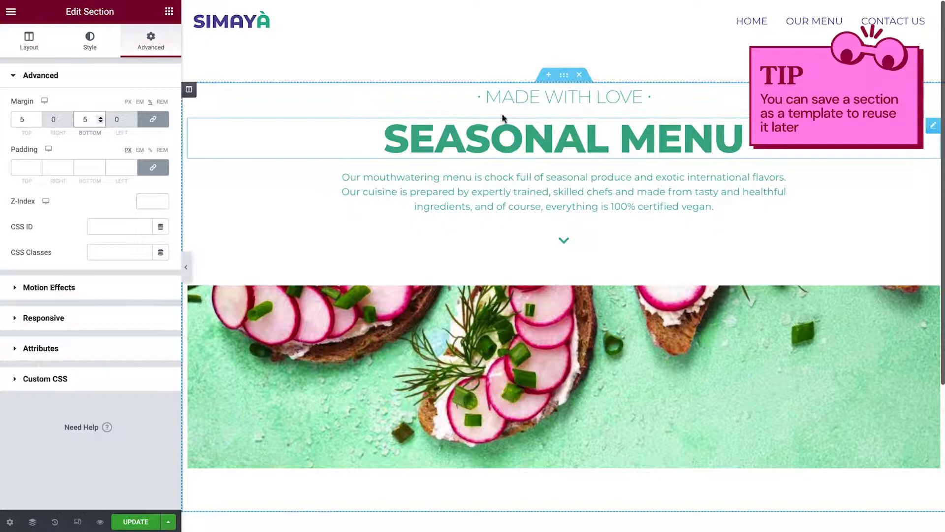
Save the Seasonal Menu section to the library as a template named "Hero Section" and close the library
{"action": "right_click", "coordinate": [570, 82]}
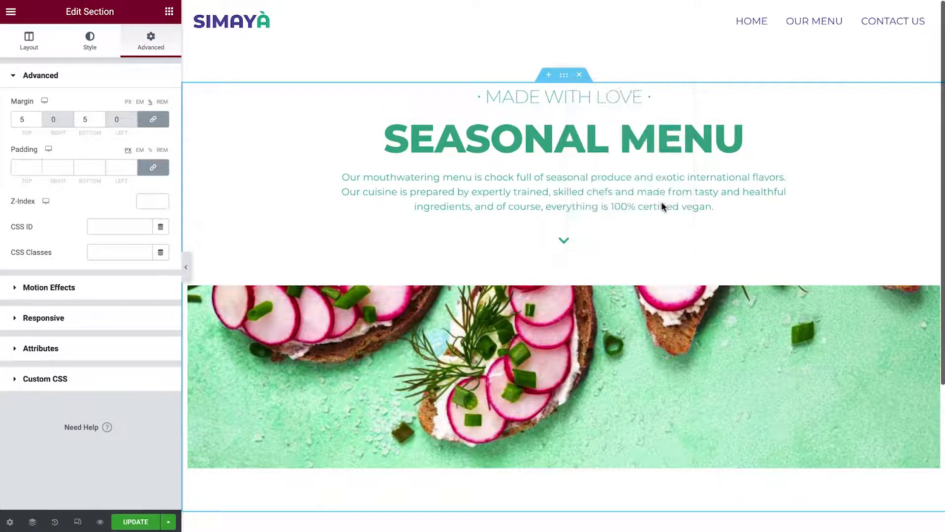
{"action": "left_click", "coordinate": [660, 206]}
{"action": "left_click", "coordinate": [454, 247]}
{"action": "type", "text": "Hero Section"}
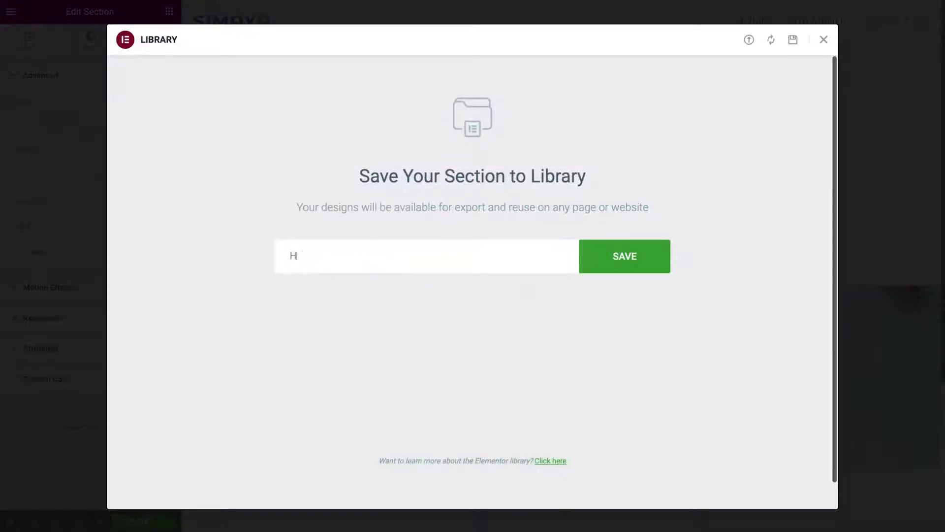
{"action": "left_click", "coordinate": [634, 265]}
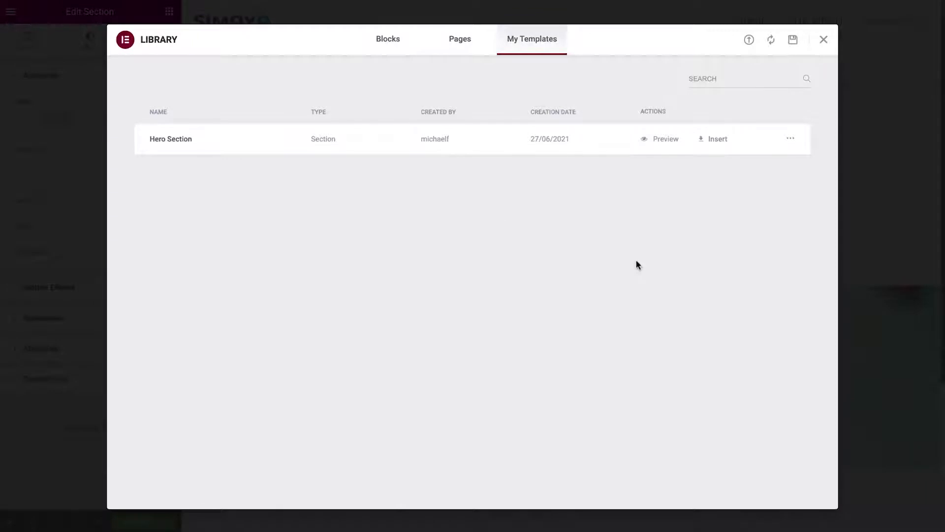
{"action": "key", "text": "Escape"}
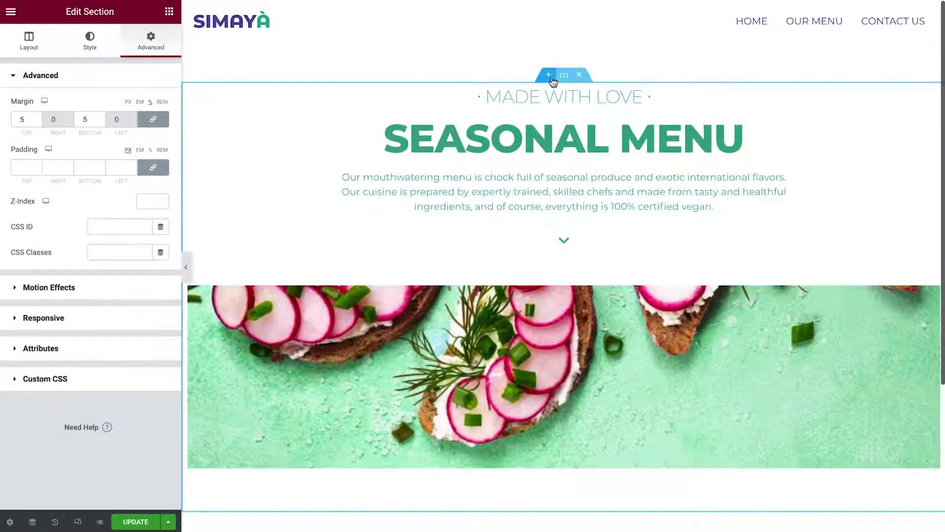
View the saved Hero Section template among the library's own templates and close the library without inserting it
{"action": "left_click", "coordinate": [551, 77]}
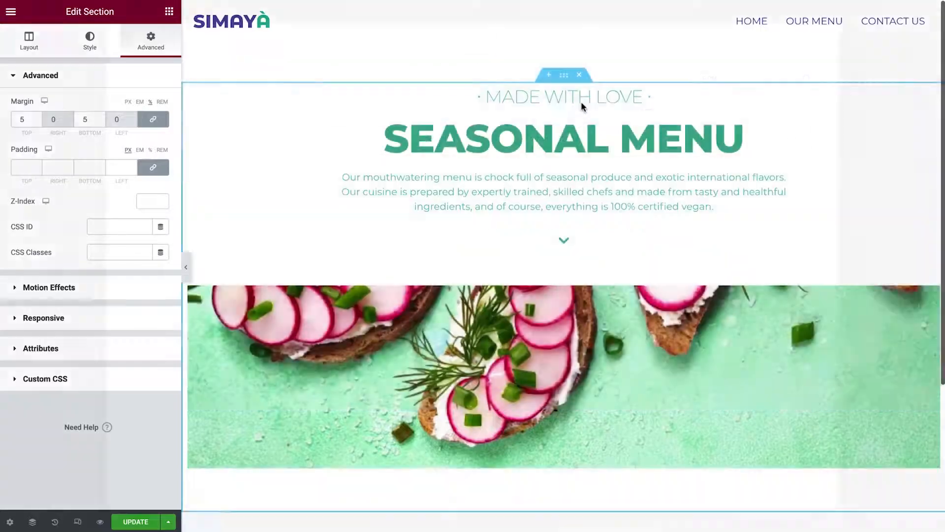
{"action": "key", "text": "ctrl+shift+l"}
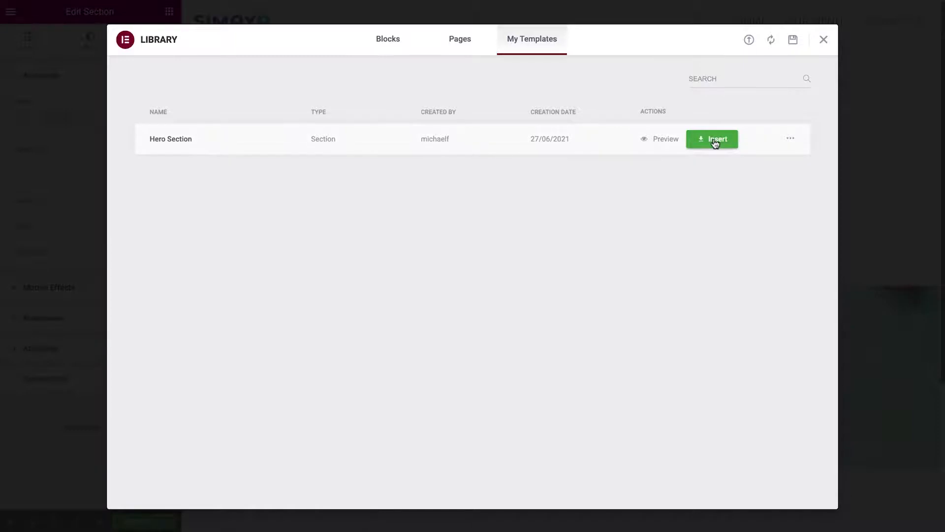
{"action": "left_click", "coordinate": [825, 42]}
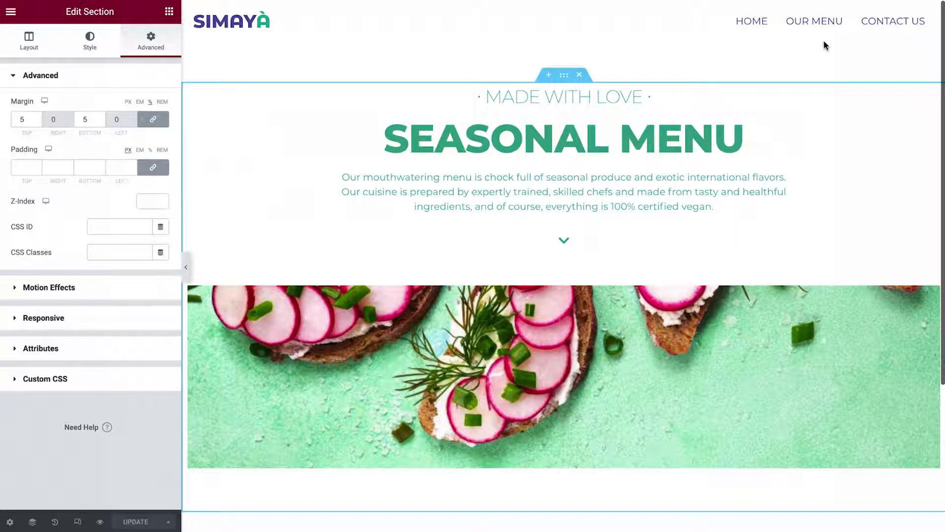
Add a new single-column section below the Seasonal Menu section
{"action": "scroll", "coordinate": [826, 45], "scroll_direction": "down", "scroll_amount": 5}
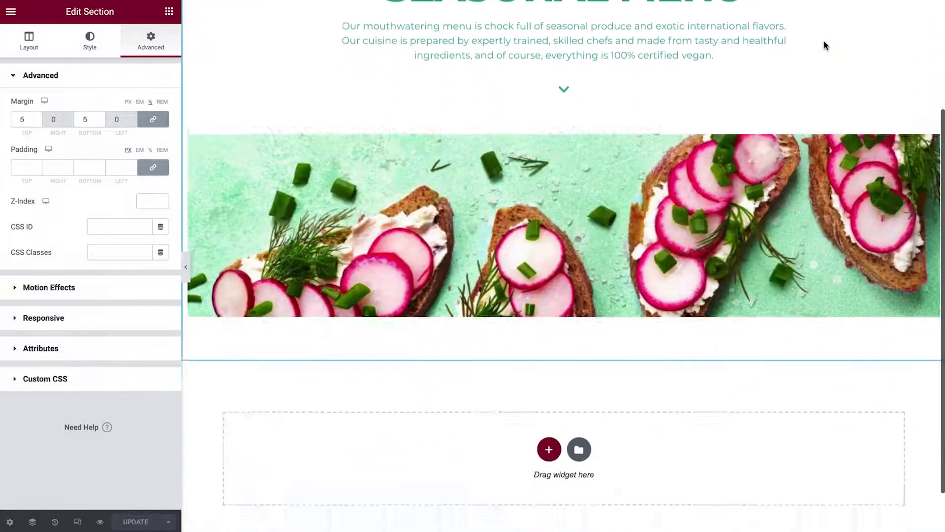
{"action": "left_click", "coordinate": [548, 395]}
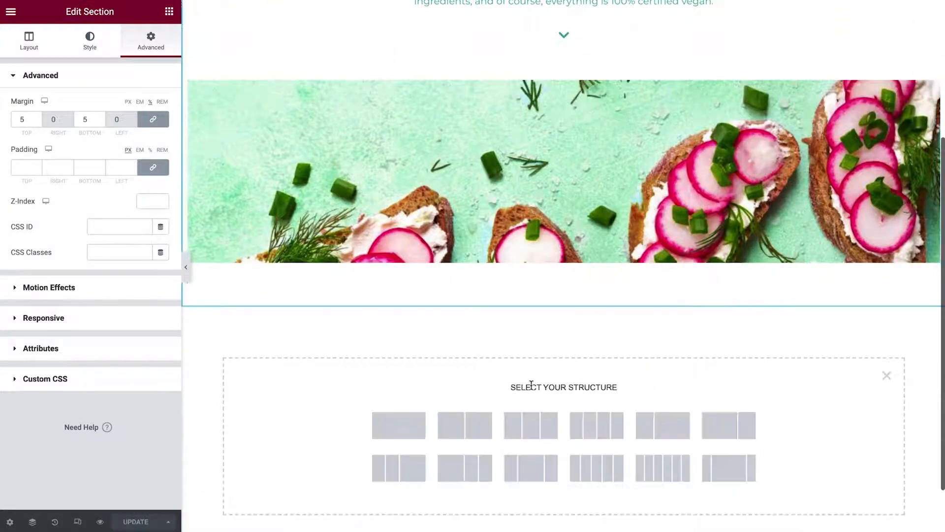
{"action": "left_click", "coordinate": [394, 427]}
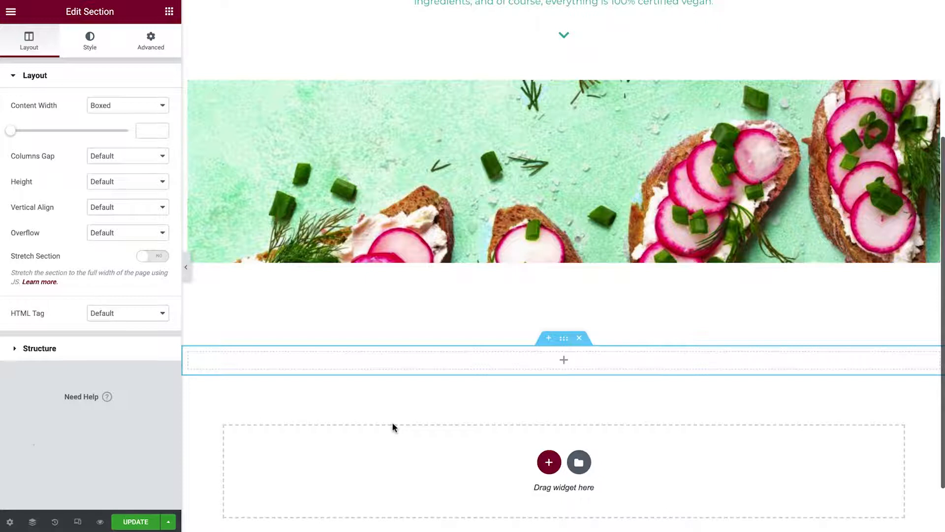
Rename the Our Story section to "Hero" in the Navigator and collapse its contents
{"action": "scroll", "coordinate": [395, 427], "scroll_direction": "down", "scroll_amount": 1}
{"action": "key", "text": "ctrl+i"}
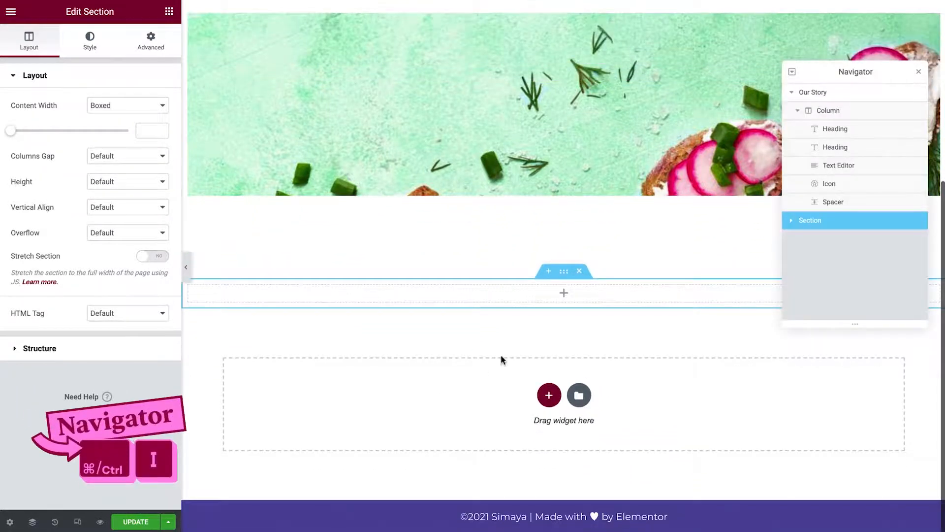
{"action": "double_click", "coordinate": [813, 92]}
{"action": "type", "text": "Hero"}
{"action": "key", "text": "Return"}
{"action": "left_click", "coordinate": [791, 92]}
Rename the new empty section to "Starters" and close the Navigator
{"action": "double_click", "coordinate": [810, 113]}
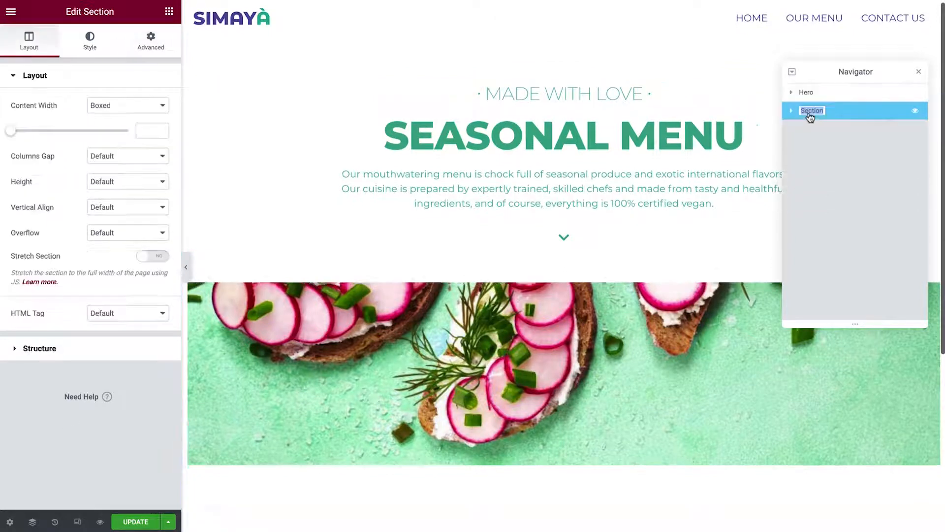
{"action": "type", "text": "Starters"}
{"action": "key", "text": "Return"}
{"action": "left_click", "coordinate": [918, 71]}
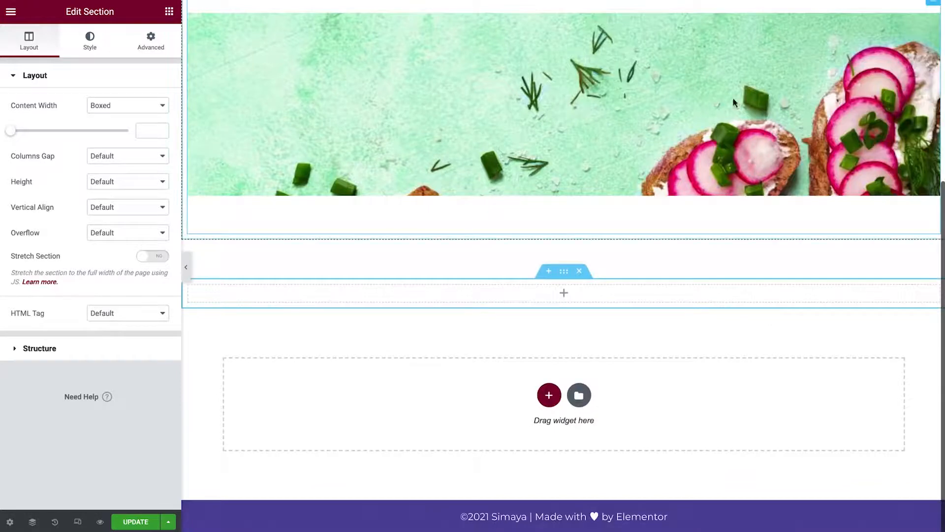
Add a Divider widget to the Starters section and give it the text element "· STARTERS ·"
{"action": "left_click", "coordinate": [170, 11]}
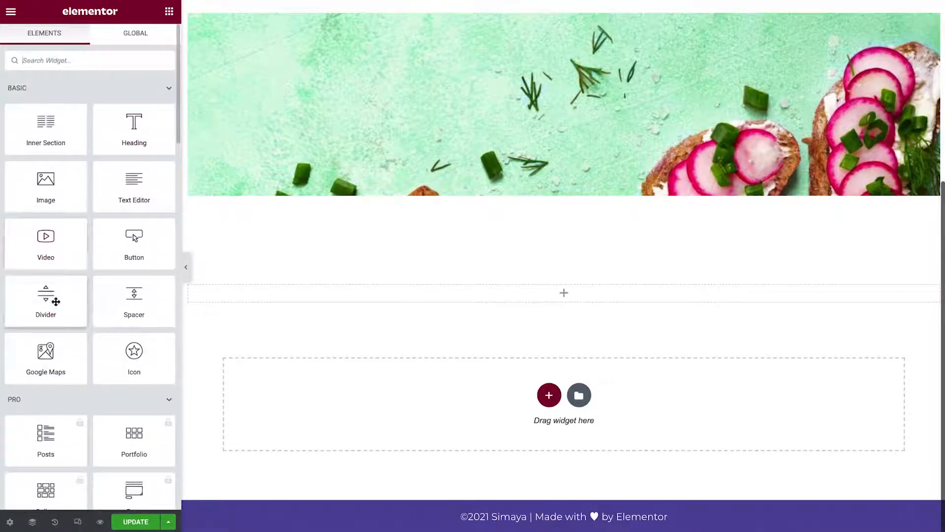
{"action": "left_click_drag", "start_coordinate": [57, 304], "coordinate": [324, 296]}
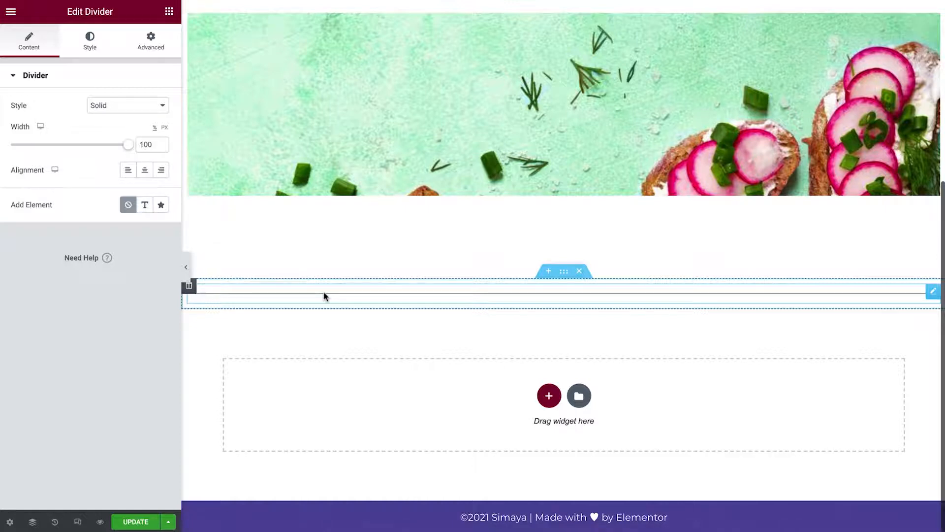
{"action": "left_click", "coordinate": [152, 210]}
{"action": "double_click", "coordinate": [118, 230]}
{"action": "type", "text": "· STARTERS ·"}
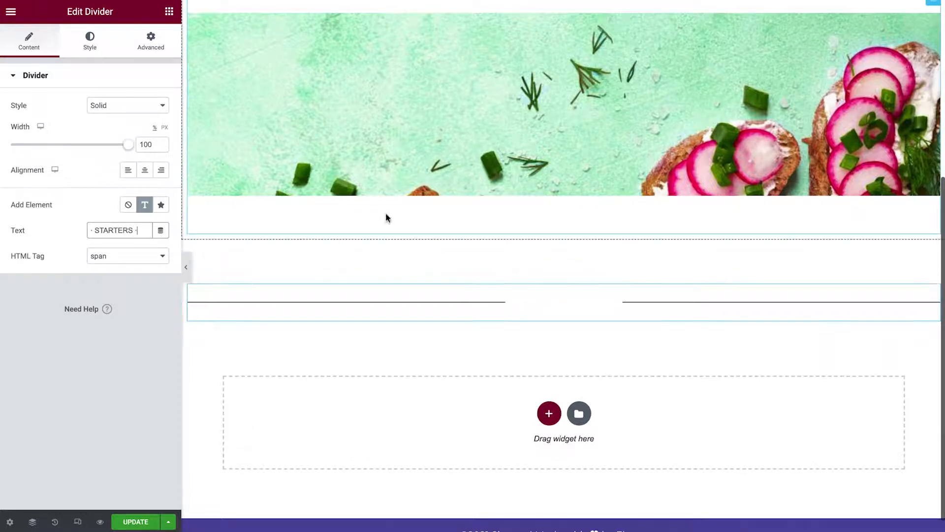
Set both the divider line and its text to the Basil global color
{"action": "left_click", "coordinate": [102, 49]}
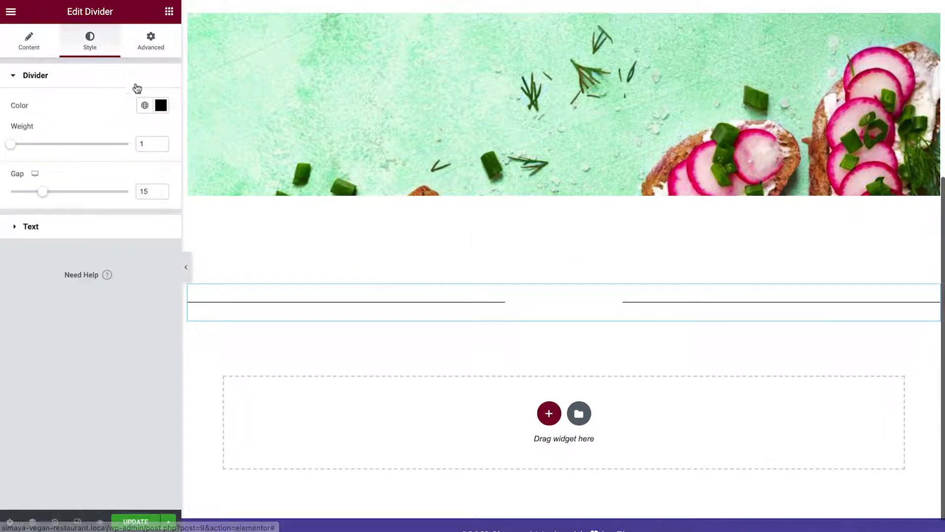
{"action": "left_click", "coordinate": [145, 105]}
{"action": "left_click", "coordinate": [109, 203]}
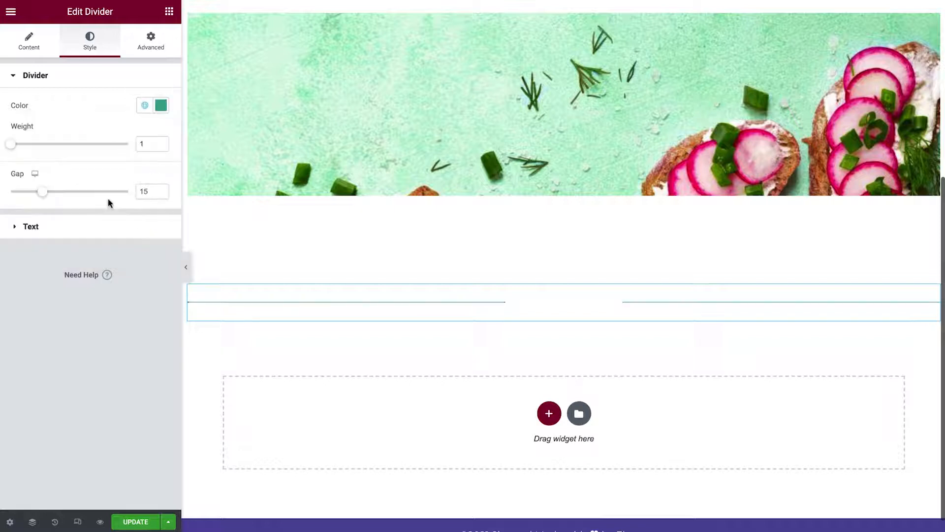
{"action": "left_click", "coordinate": [107, 229]}
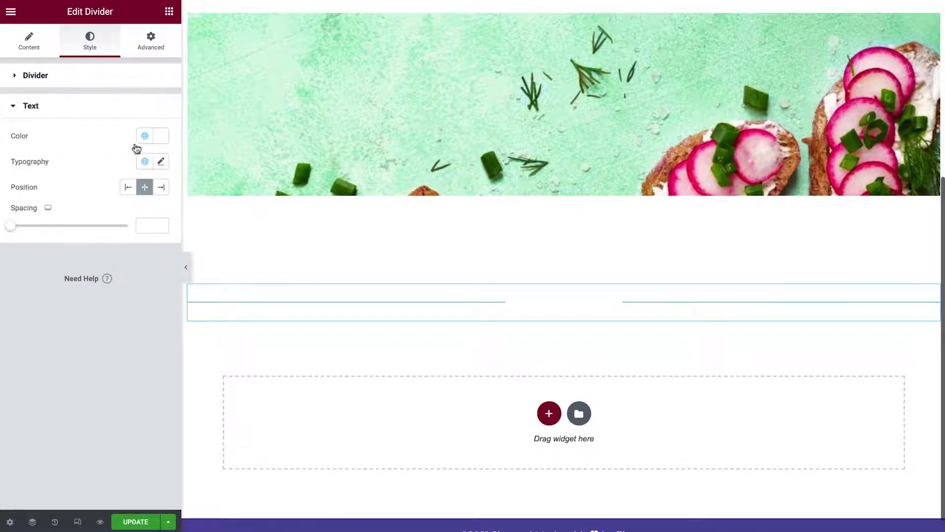
{"action": "left_click", "coordinate": [144, 136]}
{"action": "left_click", "coordinate": [121, 229]}
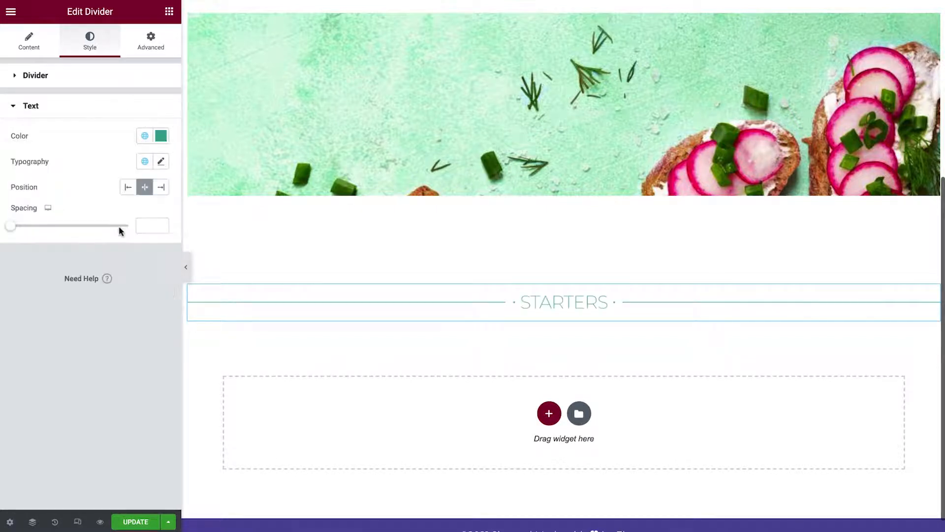
Apply a larger, bold global font to the divider's STARTERS text
{"action": "left_click", "coordinate": [144, 163]}
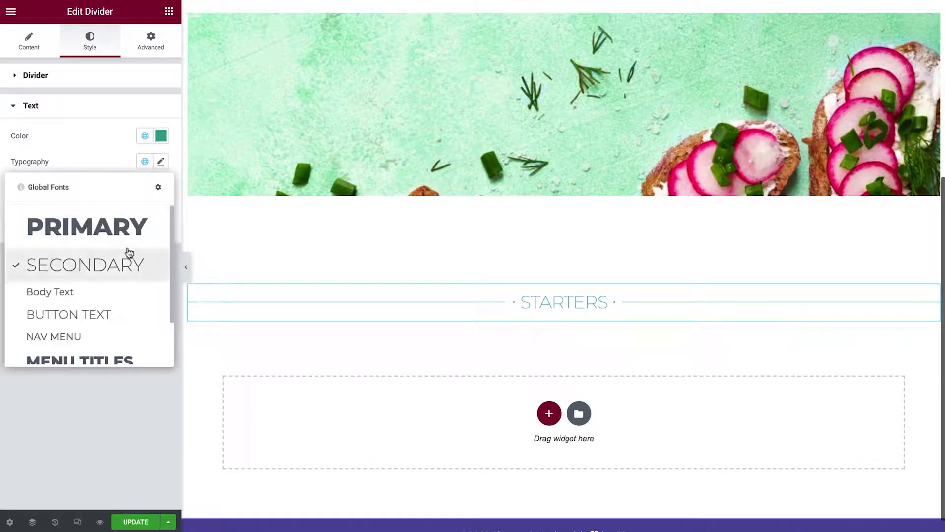
{"action": "scroll", "coordinate": [125, 266], "scroll_direction": "down", "scroll_amount": 2}
{"action": "left_click", "coordinate": [127, 341]}
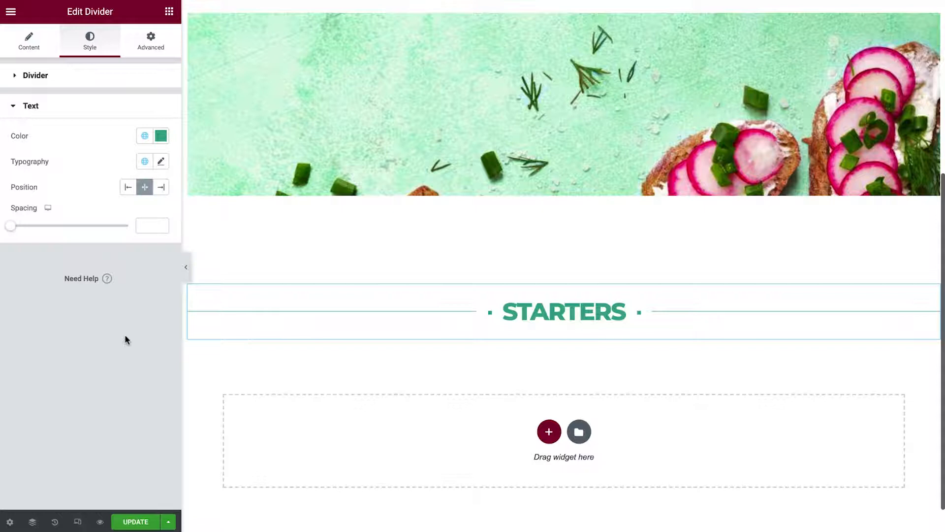
Add an Inner Section below the STARTERS divider and give it a third column
{"action": "left_click", "coordinate": [168, 12]}
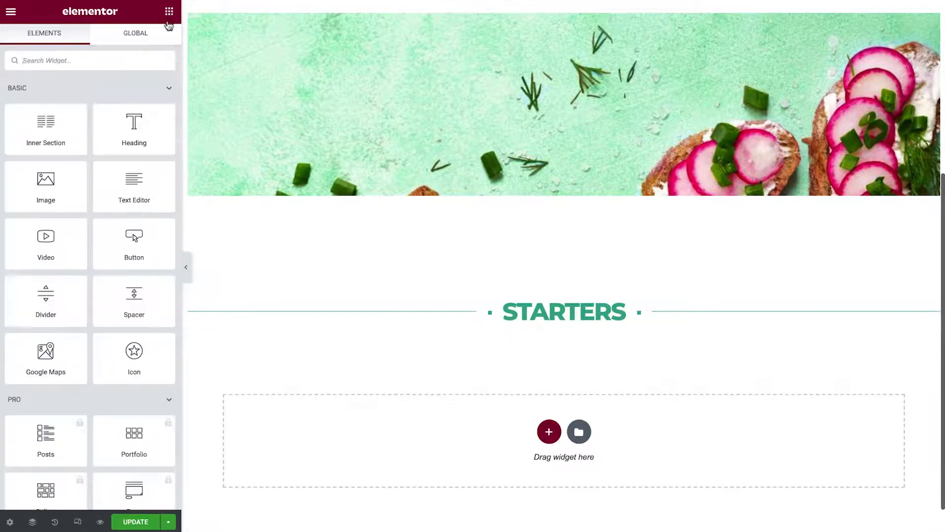
{"action": "left_click_drag", "start_coordinate": [77, 112], "coordinate": [444, 328]}
{"action": "right_click", "coordinate": [198, 362]}
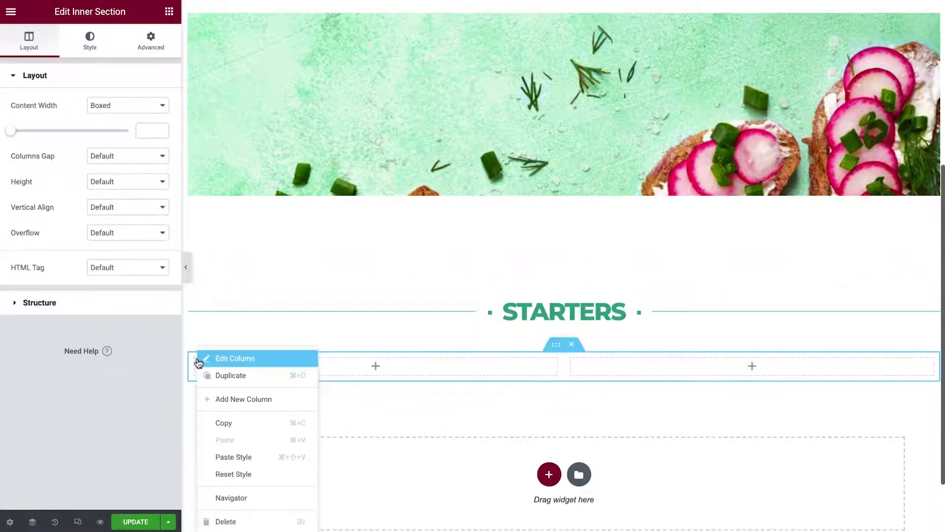
{"action": "left_click", "coordinate": [288, 401]}
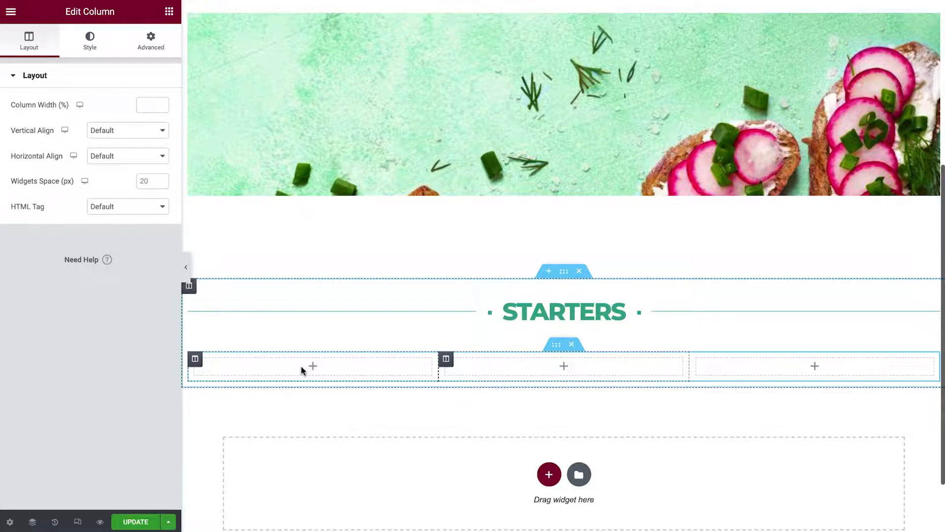
Add an Image widget to the inner section's first column and insert icon-salad-green.png from the media library
{"action": "left_click", "coordinate": [168, 11]}
{"action": "left_click_drag", "start_coordinate": [69, 186], "coordinate": [312, 376]}
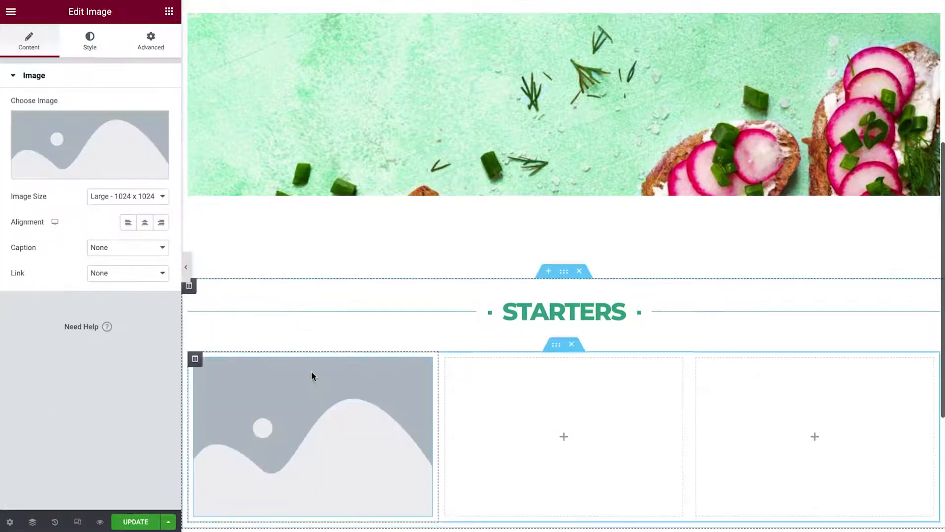
{"action": "scroll", "coordinate": [311, 376], "scroll_direction": "down", "scroll_amount": 5}
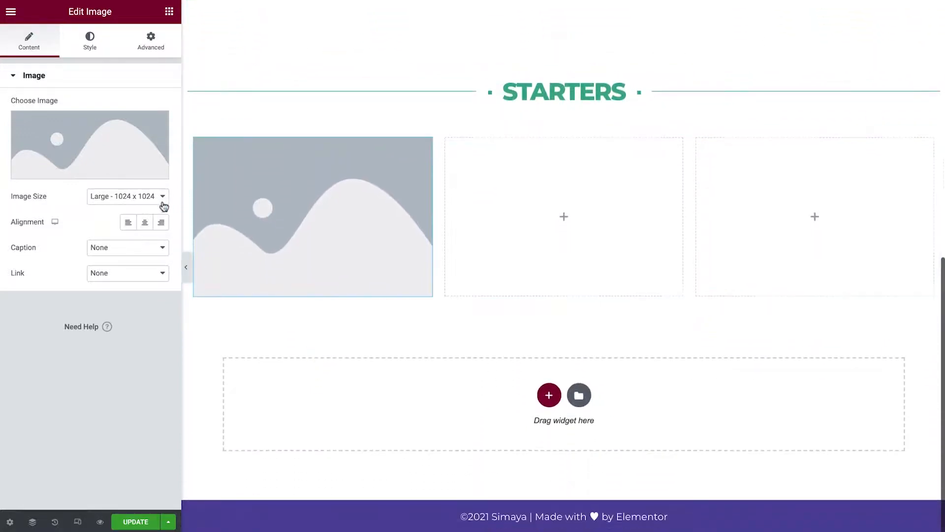
{"action": "left_click", "coordinate": [124, 152]}
{"action": "left_click", "coordinate": [238, 156]}
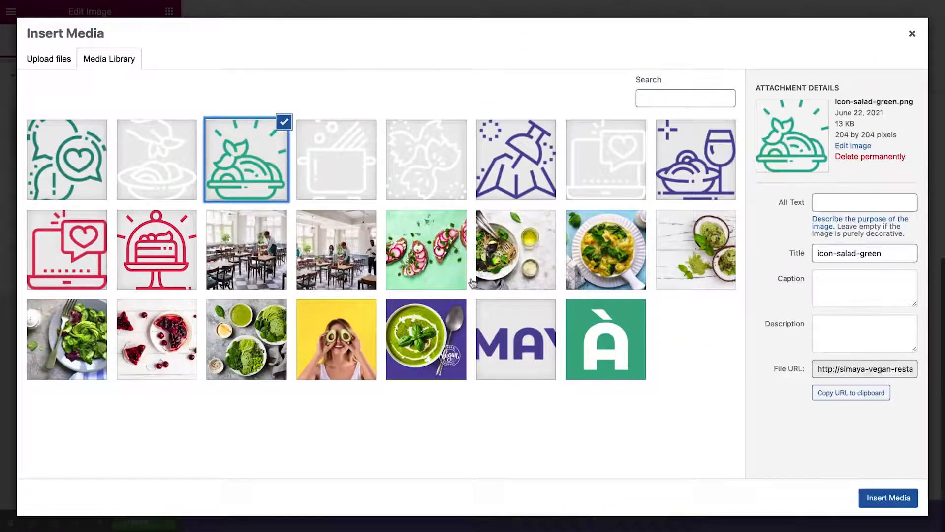
{"action": "left_click", "coordinate": [884, 496]}
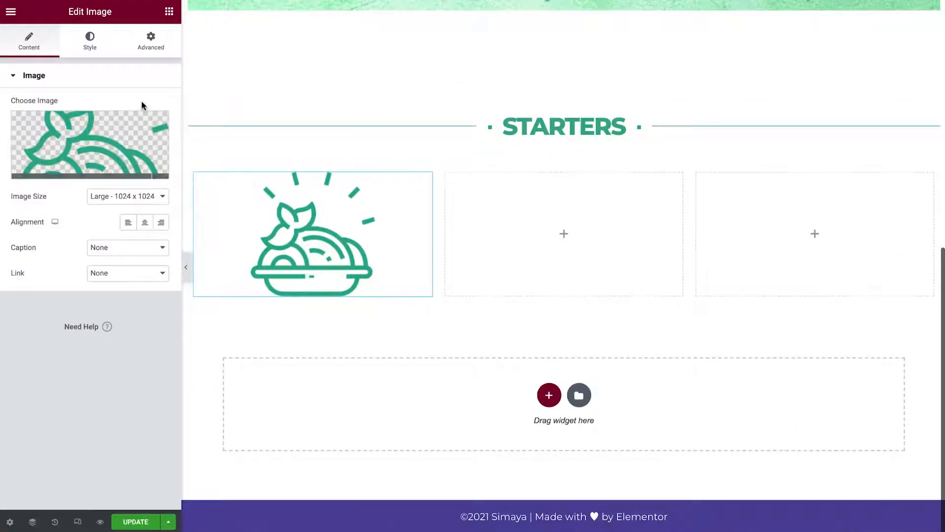
Set the salad icon's width to 68 px
{"action": "left_click", "coordinate": [96, 47]}
{"action": "left_click", "coordinate": [151, 118]}
{"action": "type", "text": "68"}
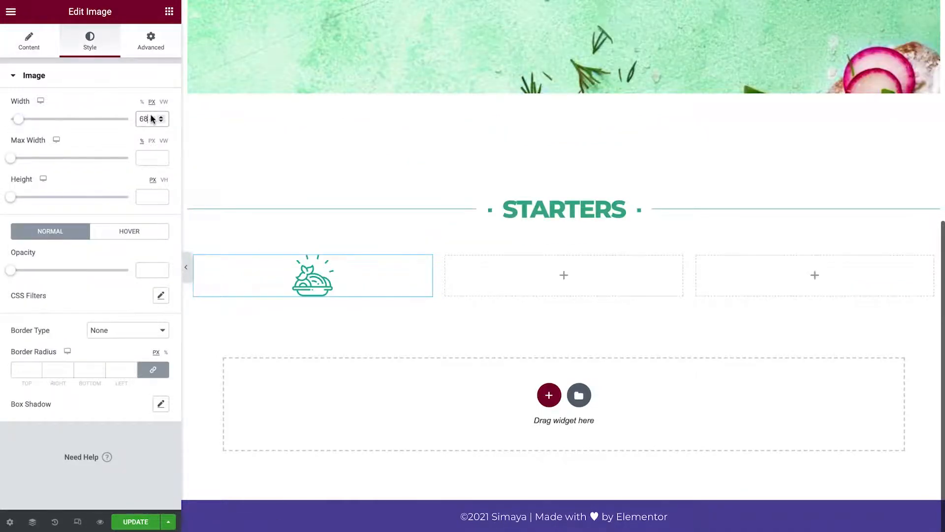
Add a Heading widget below the salad icon with the title "Mezze Platter For Two"
{"action": "left_click", "coordinate": [169, 11]}
{"action": "left_click_drag", "start_coordinate": [134, 124], "coordinate": [248, 279]}
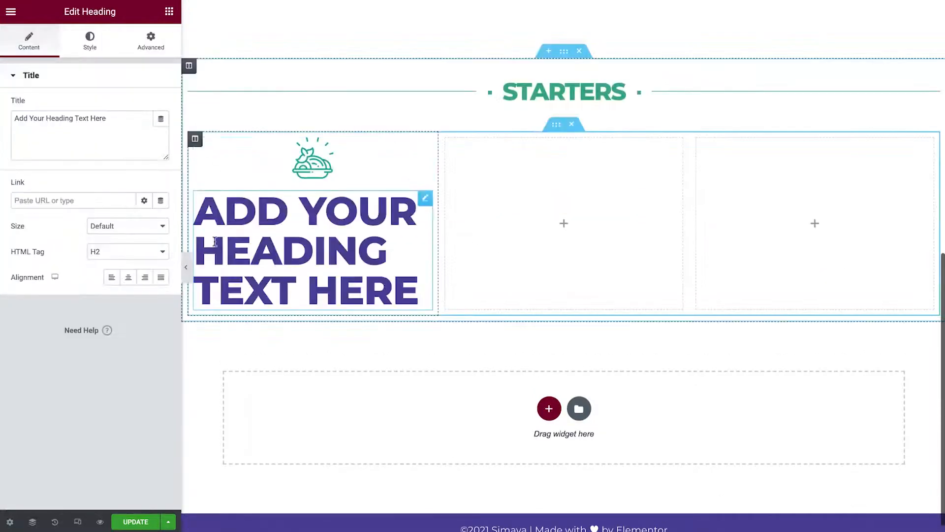
{"action": "left_click", "coordinate": [131, 120]}
{"action": "key", "text": "ctrl+a"}
{"action": "type", "text": "Mezze Platter For Two"}
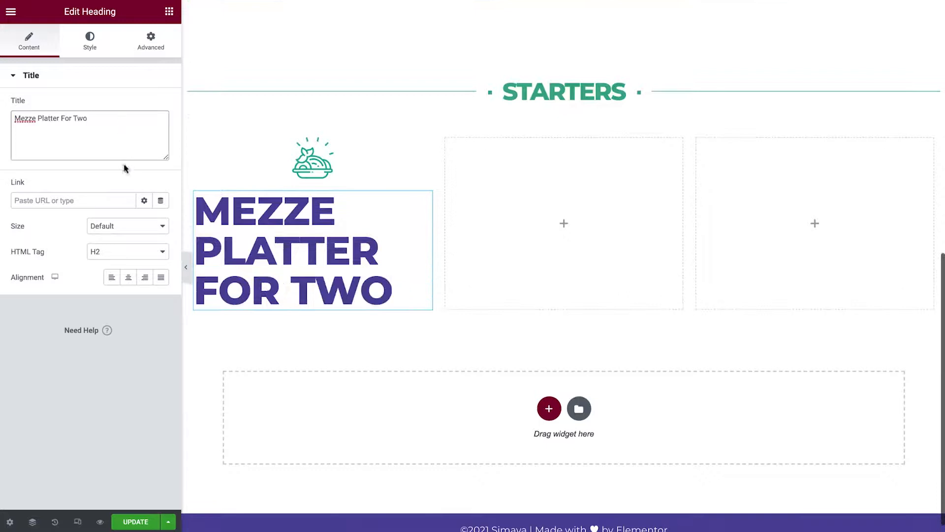
Set the Mezze Platter heading's HTML tag to H3 and center it
{"action": "left_click", "coordinate": [130, 251]}
{"action": "left_click", "coordinate": [131, 265]}
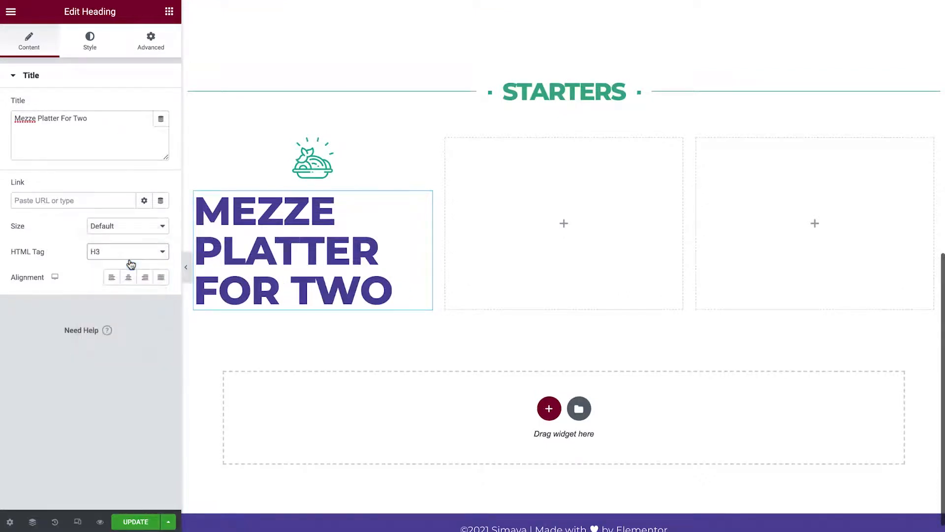
{"action": "left_click", "coordinate": [129, 279]}
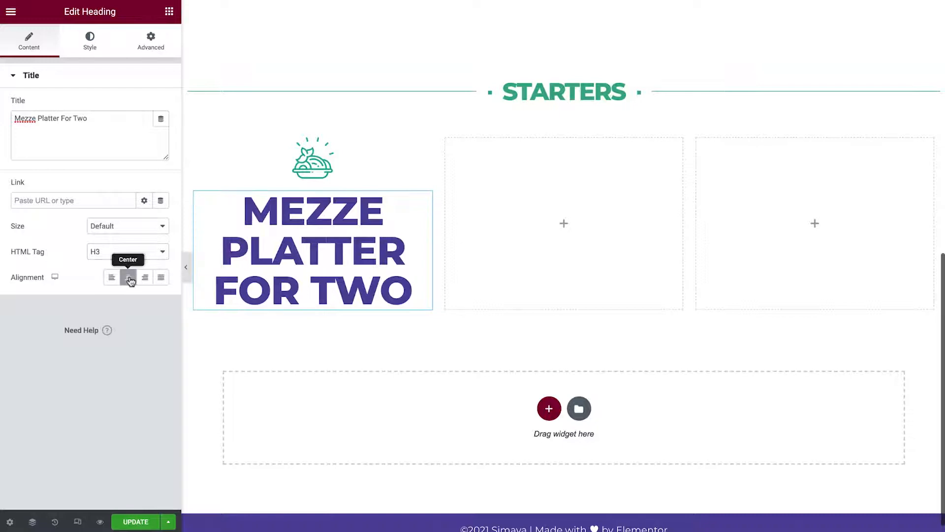
Give the Mezze Platter heading the Basil global color and the Menu Titles global font
{"action": "left_click", "coordinate": [101, 55]}
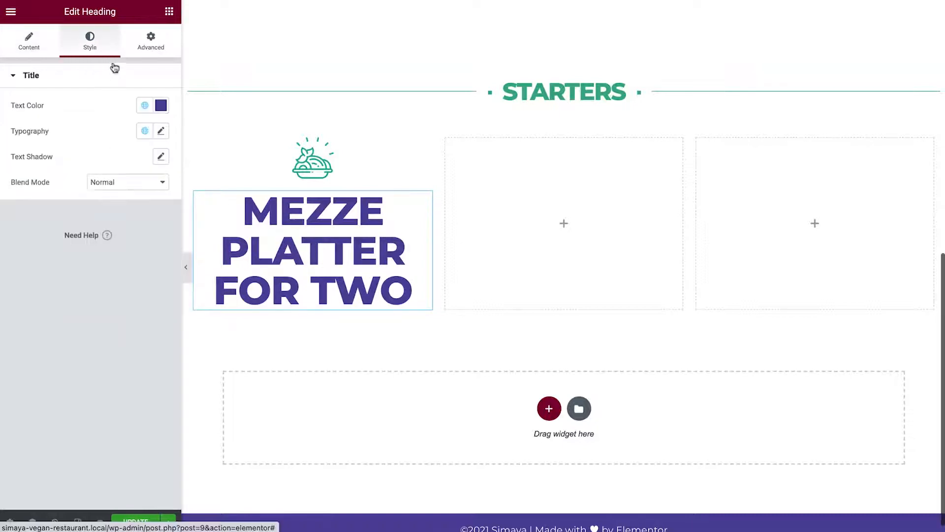
{"action": "left_click", "coordinate": [143, 102]}
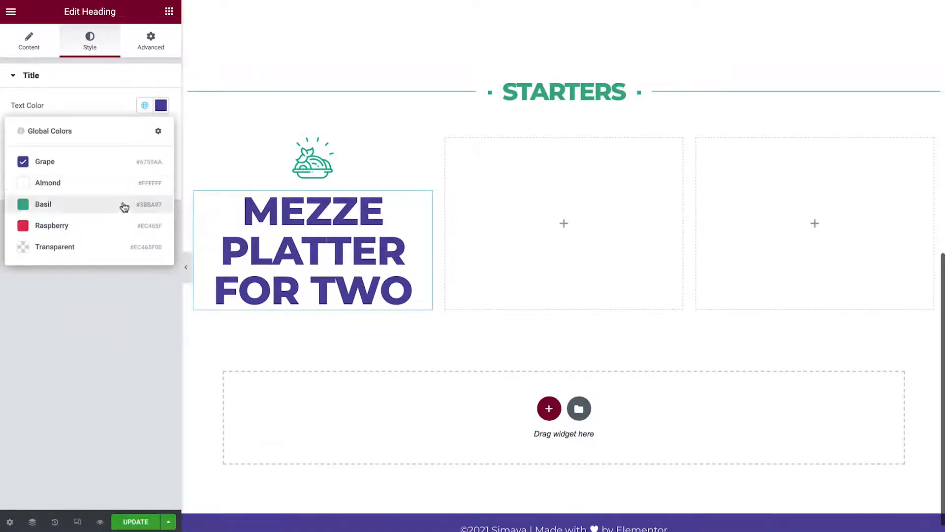
{"action": "left_click", "coordinate": [123, 204]}
{"action": "left_click", "coordinate": [145, 132]}
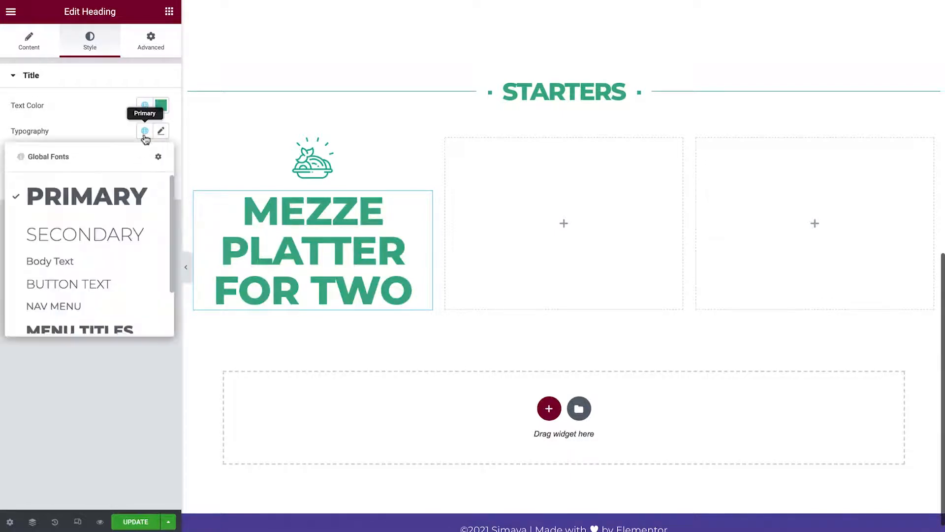
{"action": "scroll", "coordinate": [142, 206], "scroll_direction": "down", "scroll_amount": 1}
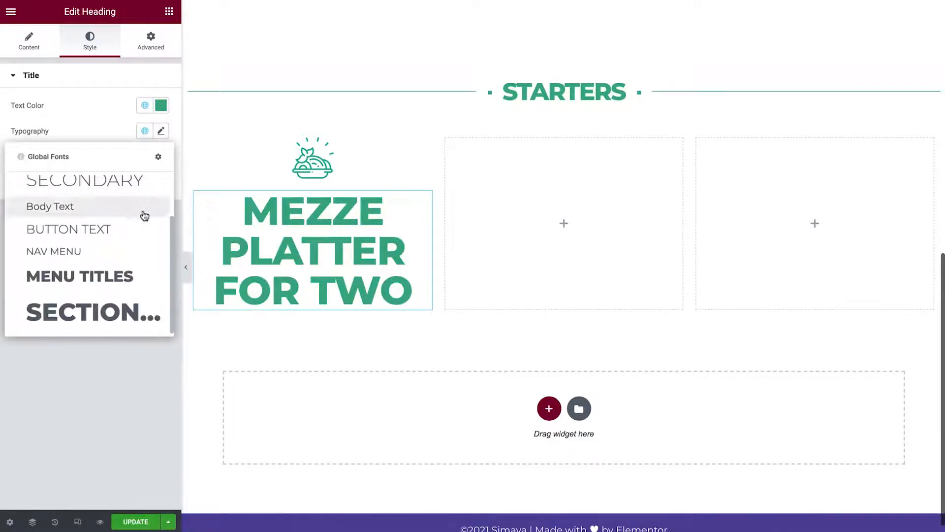
{"action": "left_click", "coordinate": [143, 279]}
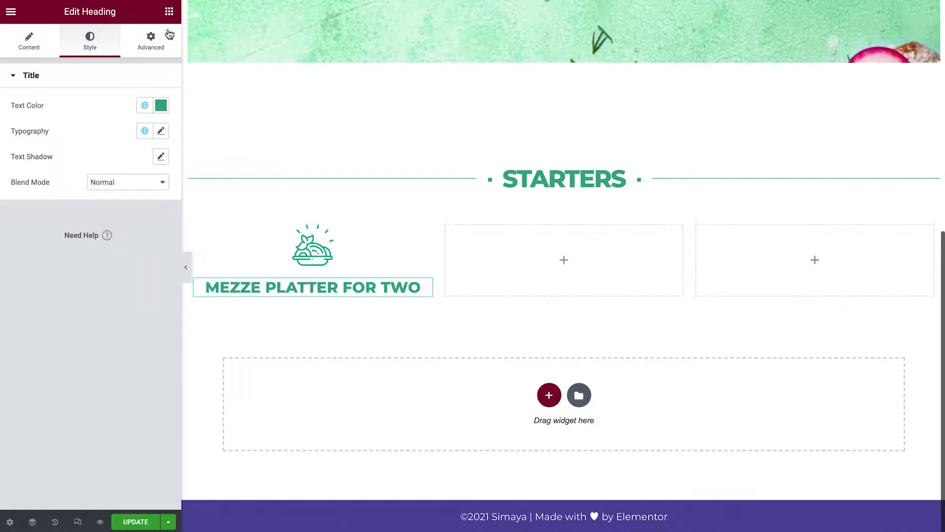
Add a centered Text Editor below the dish heading reading "The perfect starter, complete with hummus, pesto, and olives"
{"action": "left_click", "coordinate": [171, 15]}
{"action": "left_click_drag", "start_coordinate": [150, 185], "coordinate": [259, 293]}
{"action": "left_click", "coordinate": [139, 220]}
{"action": "key", "text": "ctrl+a"}
{"action": "type", "text": "The perfect starter, complete with hummus, pesto, and olives"}
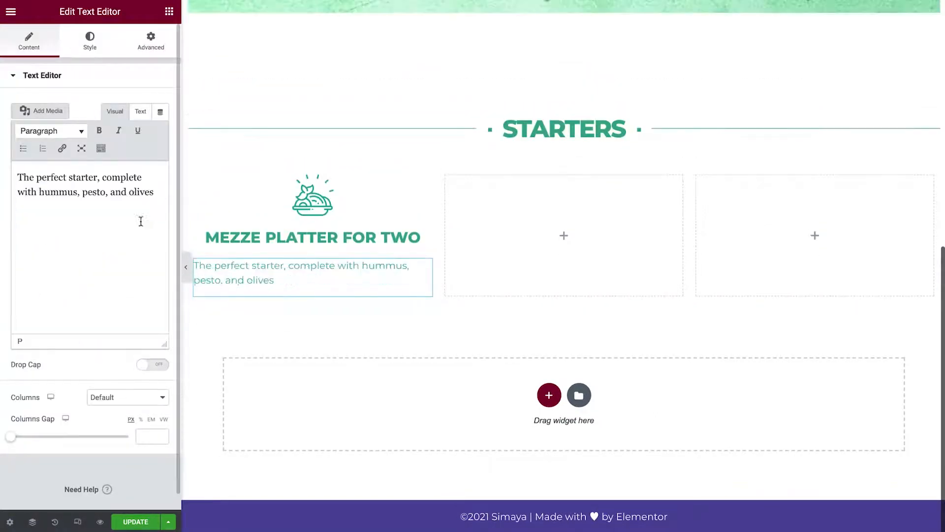
{"action": "left_click", "coordinate": [127, 104]}
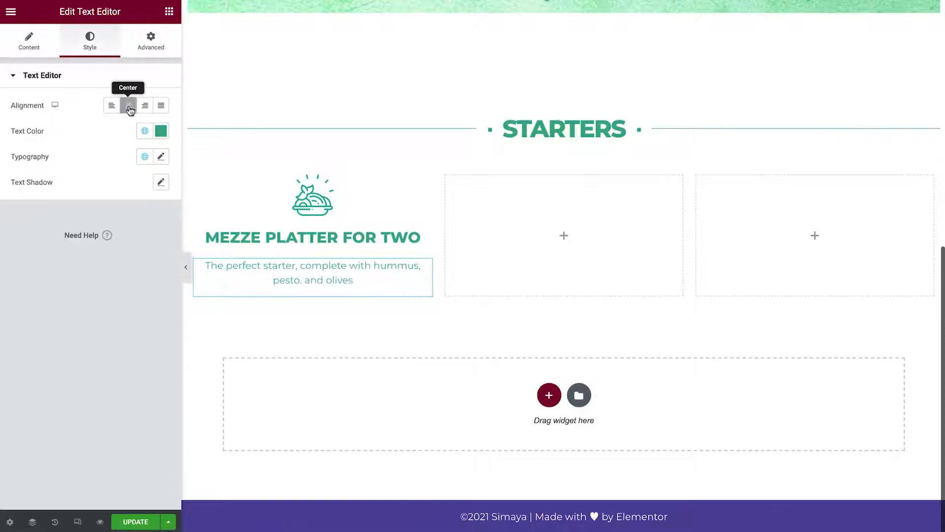
Duplicate the Mezze Platter heading and move the copy below the description text
{"action": "right_click", "coordinate": [426, 237]}
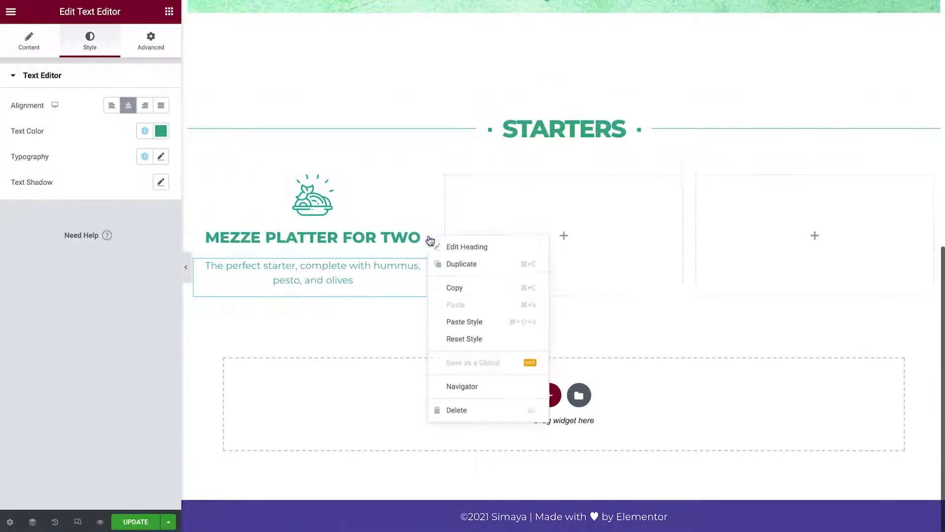
{"action": "left_click", "coordinate": [483, 264]}
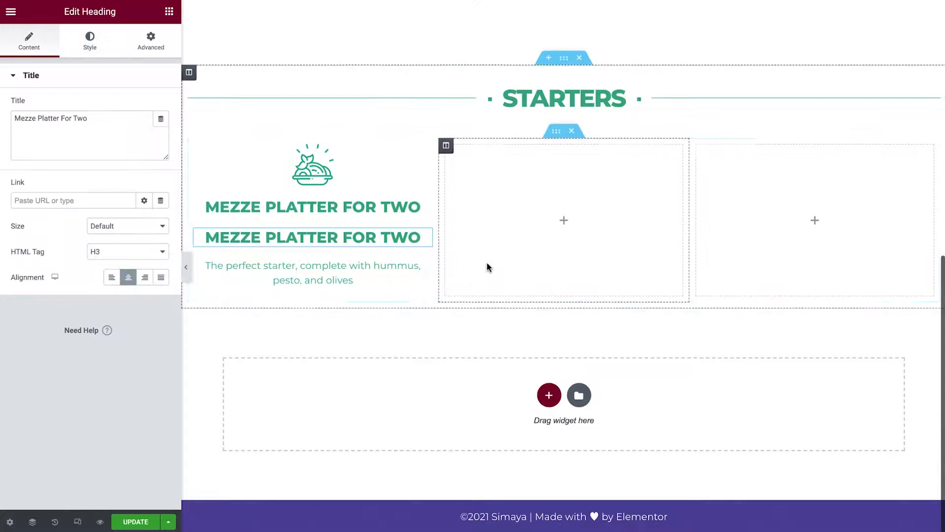
{"action": "left_click_drag", "start_coordinate": [421, 234], "coordinate": [386, 280]}
Set the duplicated heading's title to "$15.95" and change its HTML tag to the next lower heading level
{"action": "left_click", "coordinate": [101, 130]}
{"action": "key", "text": "ctrl+a"}
{"action": "type", "text": "$15.95"}
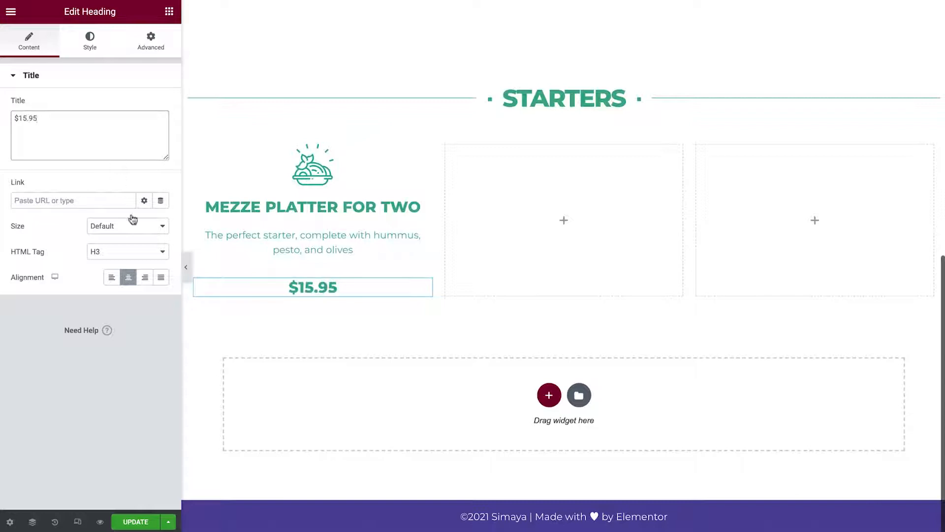
{"action": "left_click", "coordinate": [134, 252]}
{"action": "left_click", "coordinate": [137, 266]}
Customize the price heading's typography with size 16 px, weight 600 and the Default text transform
{"action": "left_click", "coordinate": [96, 49]}
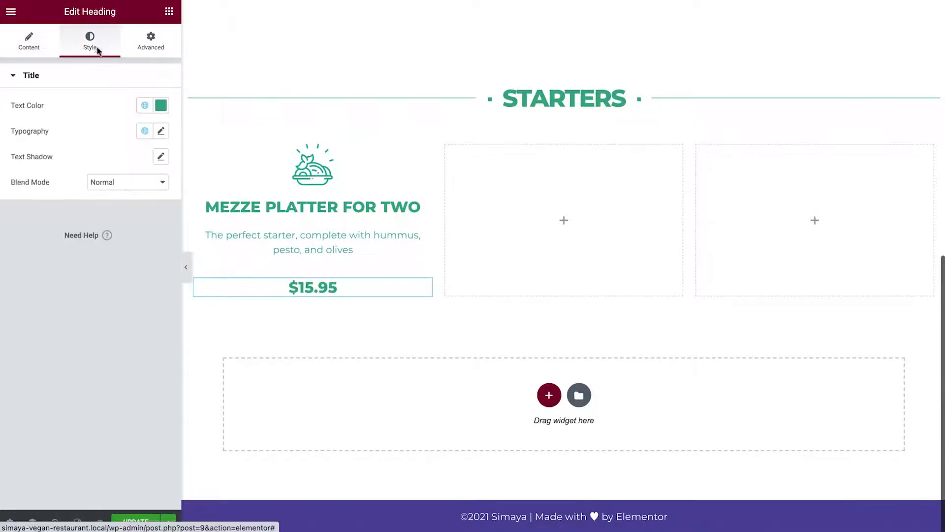
{"action": "left_click", "coordinate": [145, 131]}
{"action": "scroll", "coordinate": [150, 187], "scroll_direction": "down", "scroll_amount": 2}
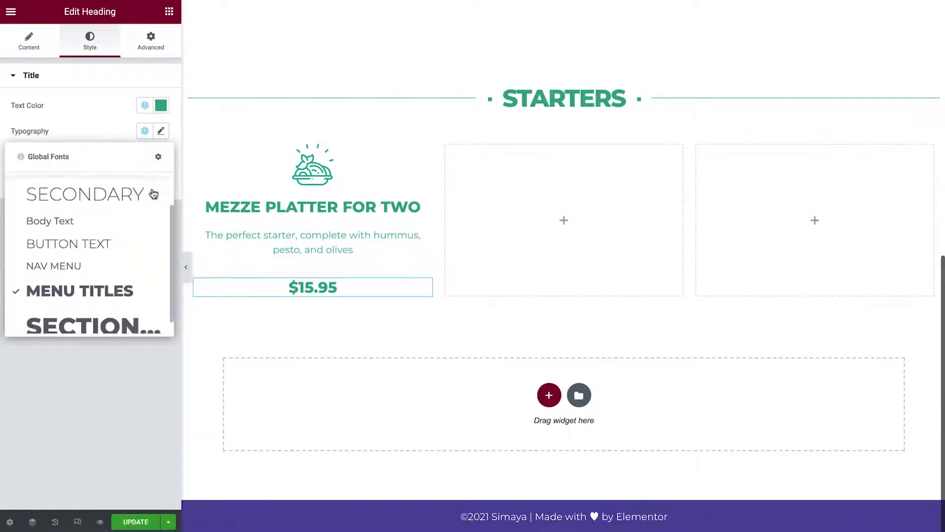
{"action": "scroll", "coordinate": [154, 194], "scroll_direction": "down", "scroll_amount": 1}
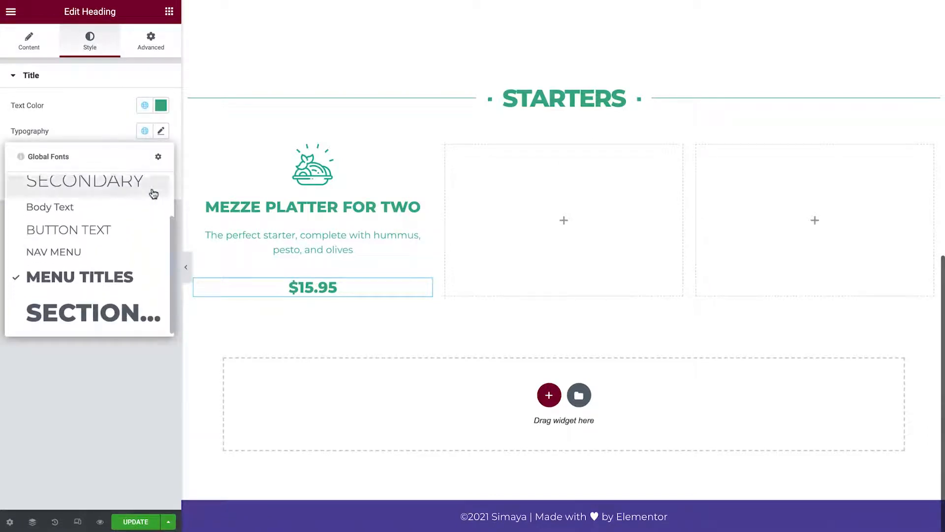
{"action": "scroll", "coordinate": [154, 194], "scroll_direction": "up", "scroll_amount": 3}
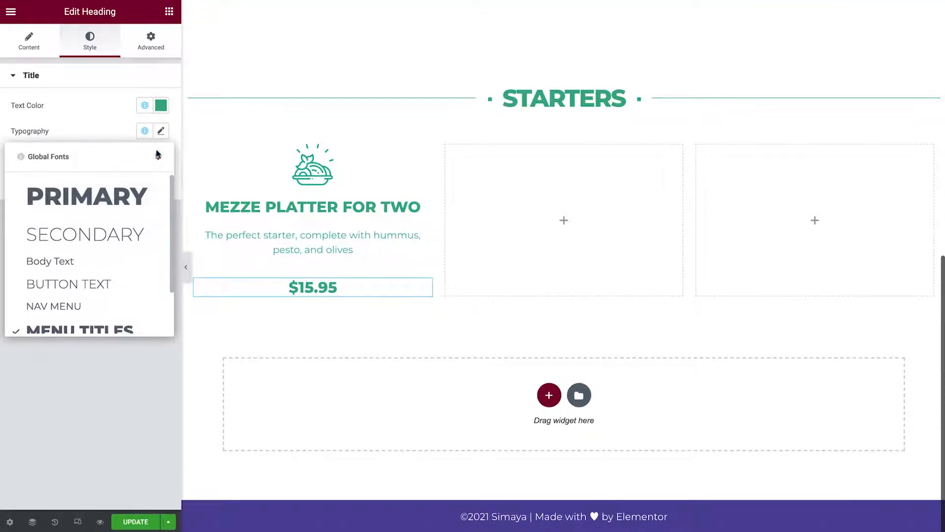
{"action": "left_click", "coordinate": [160, 132]}
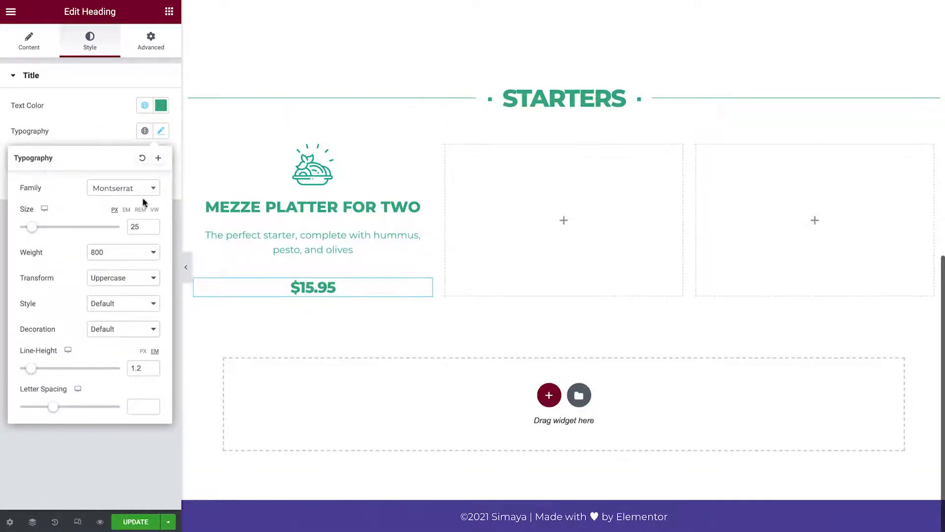
{"action": "double_click", "coordinate": [141, 226]}
{"action": "type", "text": "16"}
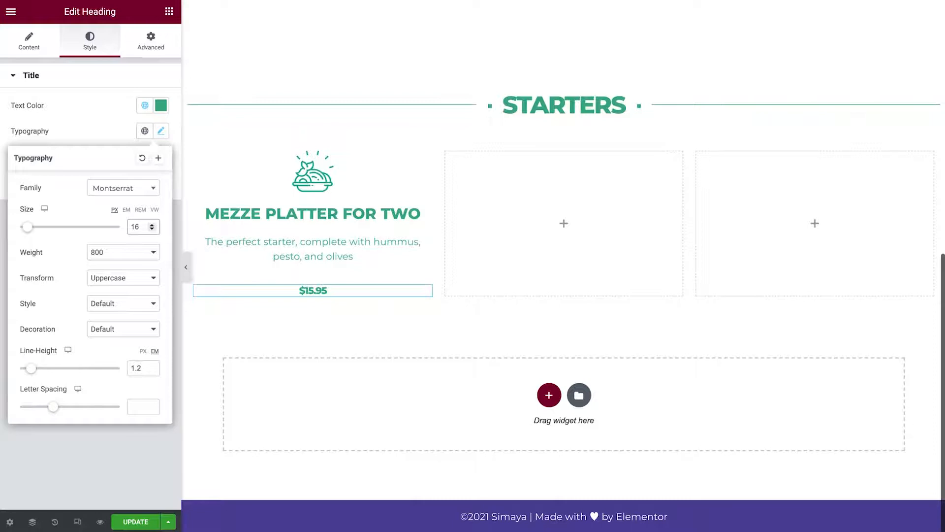
{"action": "left_click", "coordinate": [147, 252]}
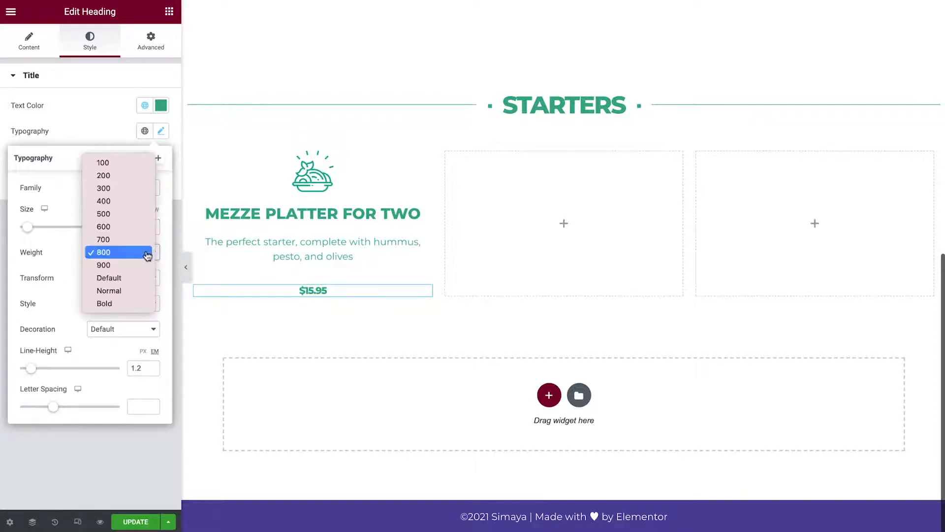
{"action": "left_click", "coordinate": [145, 227]}
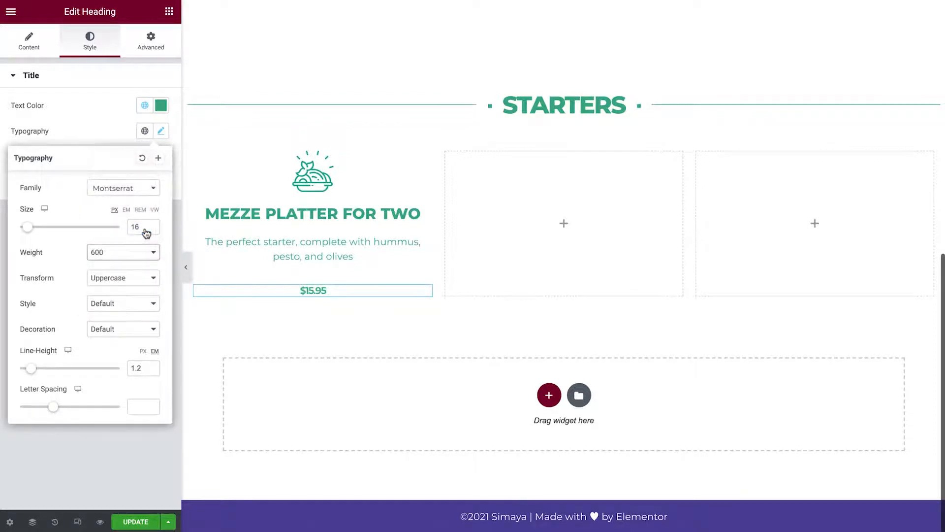
{"action": "left_click", "coordinate": [148, 278]}
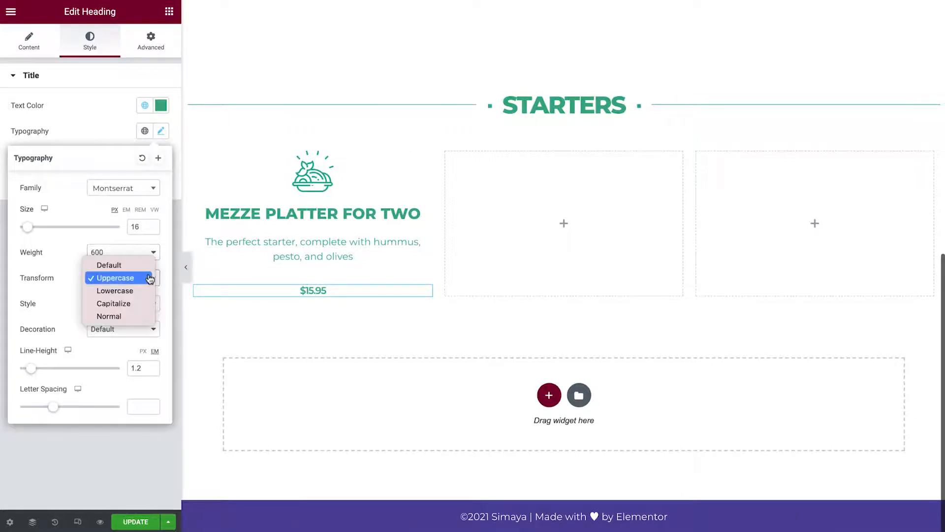
{"action": "left_click", "coordinate": [146, 268]}
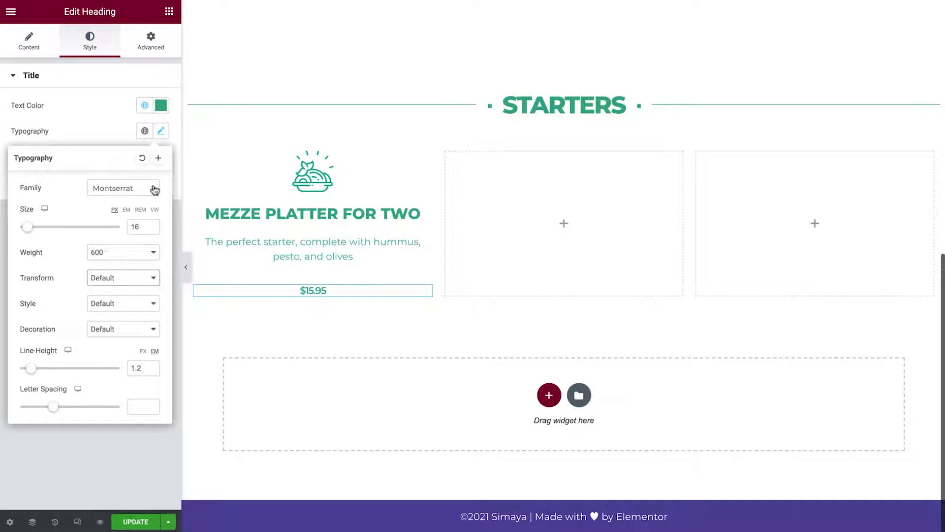
Save the price heading's typography as a new global font named "Prices" and select that font for the heading
{"action": "left_click", "coordinate": [158, 164]}
{"action": "type", "text": "Prices"}
{"action": "left_click", "coordinate": [507, 316]}
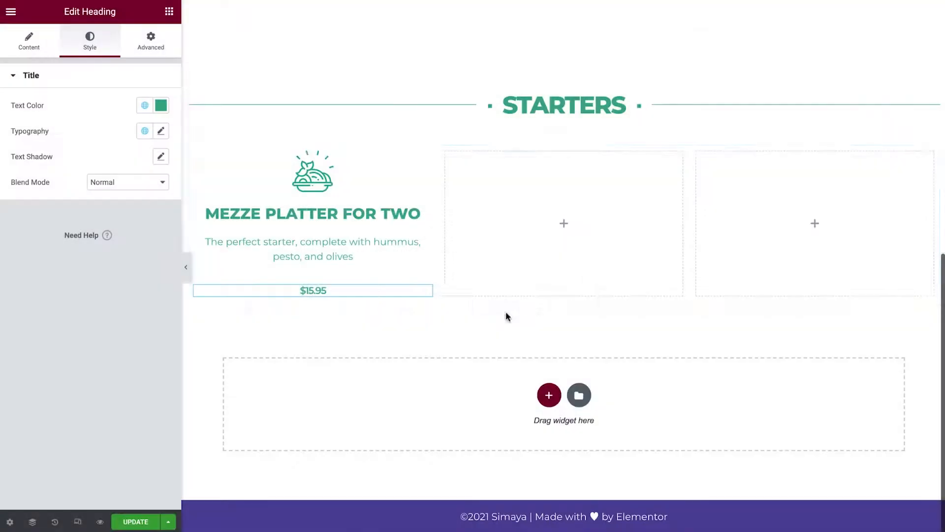
{"action": "left_click", "coordinate": [144, 130]}
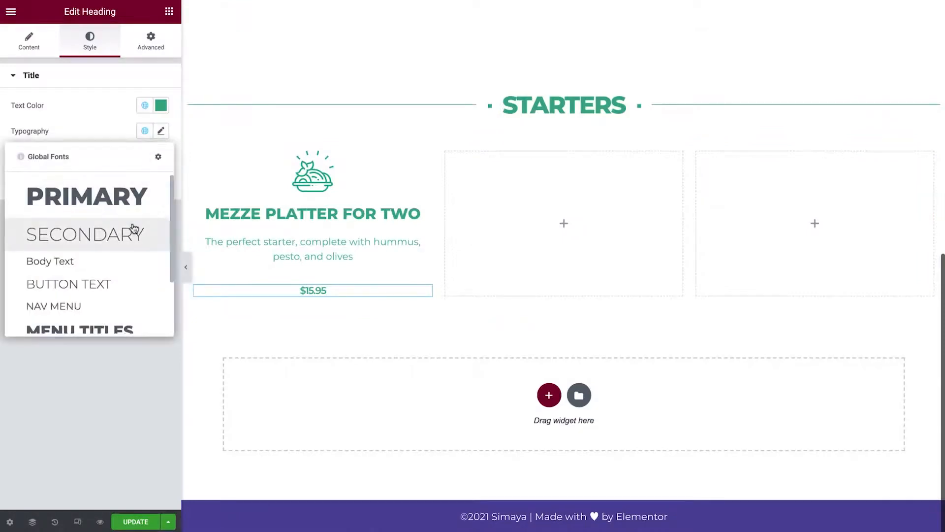
{"action": "scroll", "coordinate": [133, 227], "scroll_direction": "down", "scroll_amount": 3}
{"action": "left_click", "coordinate": [116, 324]}
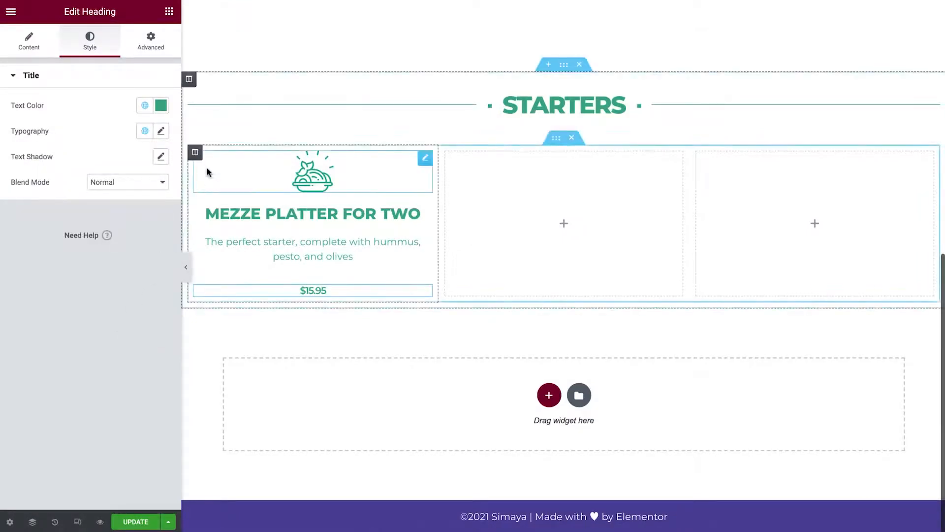
Set the first Starters column's padding to unlinked percent values: 15 top, 15 right, 5 bottom and 15 left
{"action": "left_click", "coordinate": [196, 153]}
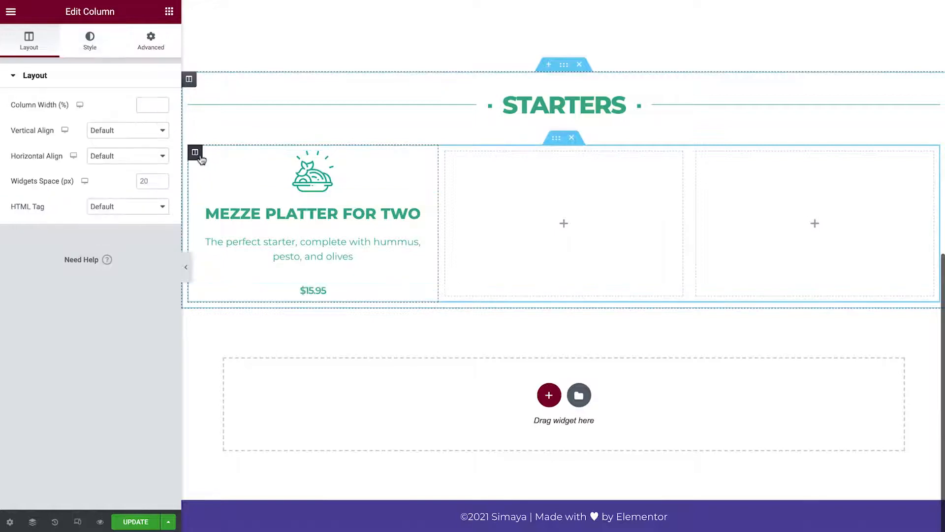
{"action": "left_click", "coordinate": [162, 50]}
{"action": "left_click", "coordinate": [152, 150]}
{"action": "left_click", "coordinate": [153, 169]}
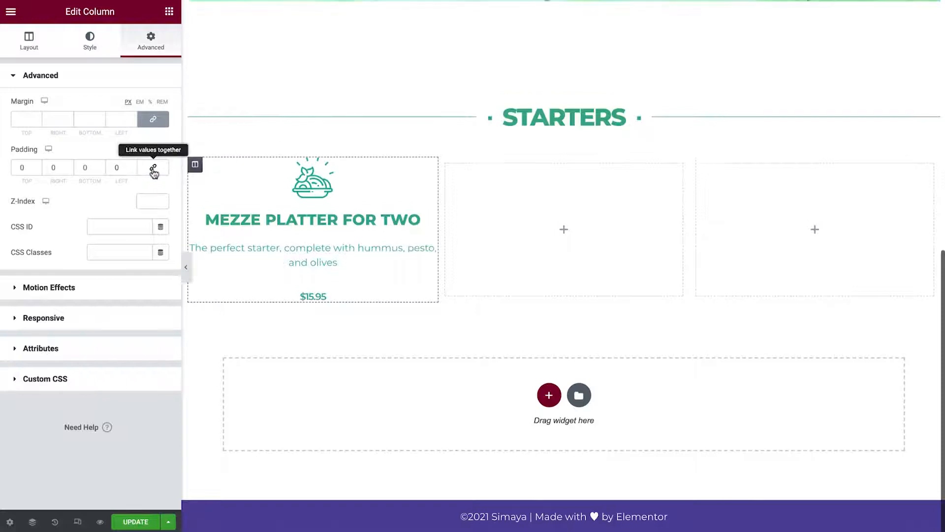
{"action": "left_click", "coordinate": [31, 169]}
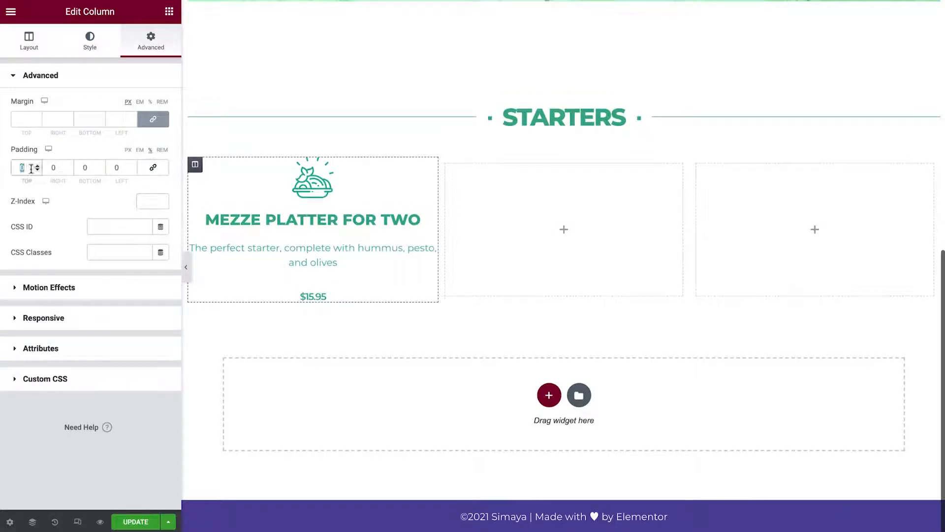
{"action": "type", "text": "15"}
{"action": "left_click", "coordinate": [54, 167]}
{"action": "type", "text": "15"}
{"action": "left_click", "coordinate": [85, 168]}
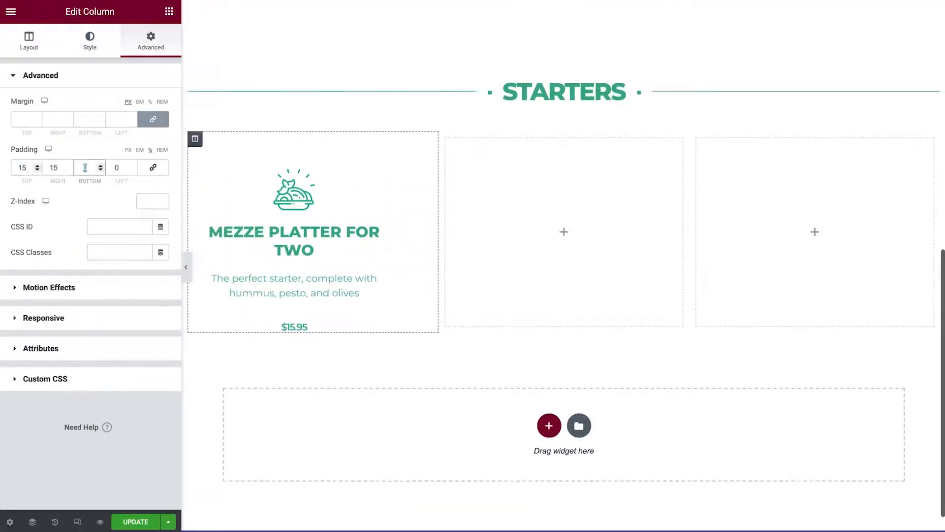
{"action": "type", "text": "5"}
{"action": "left_click", "coordinate": [118, 168]}
{"action": "type", "text": "15"}
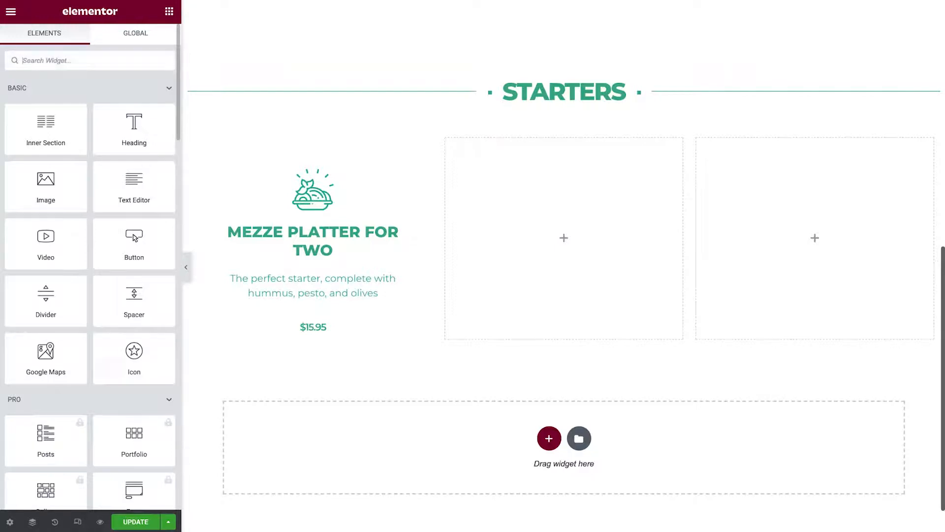
Add an Image Box widget above the dish icon in the first column and use icon-salad-green.png as its image
{"action": "type", "text": "image box"}
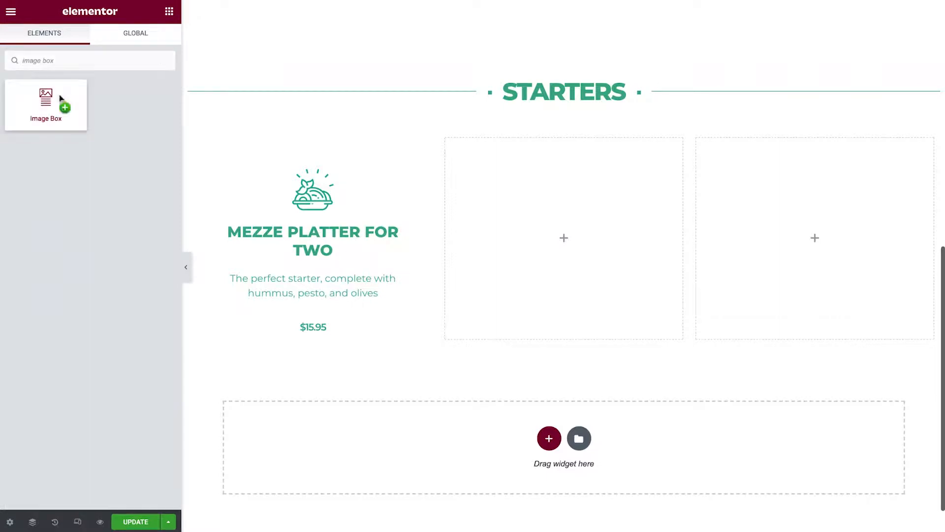
{"action": "left_click_drag", "start_coordinate": [60, 98], "coordinate": [304, 192]}
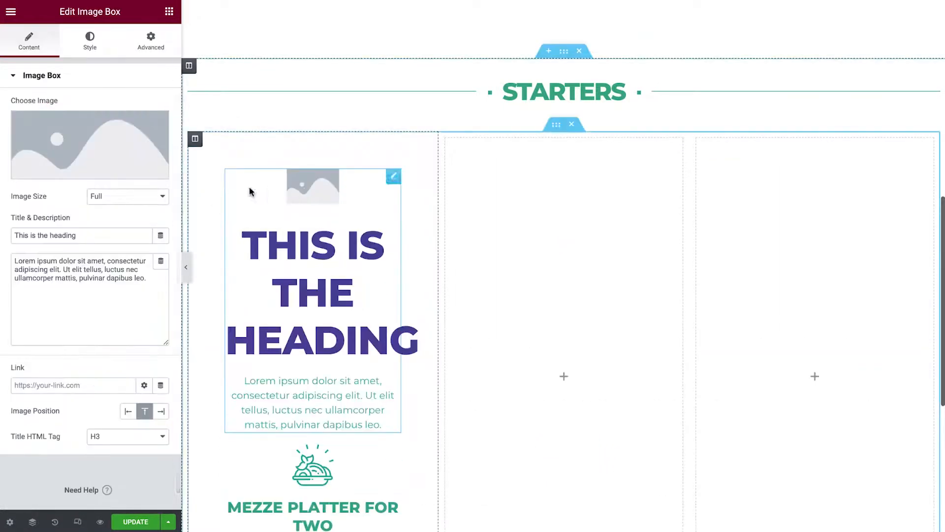
{"action": "left_click", "coordinate": [88, 165]}
{"action": "left_click", "coordinate": [243, 160]}
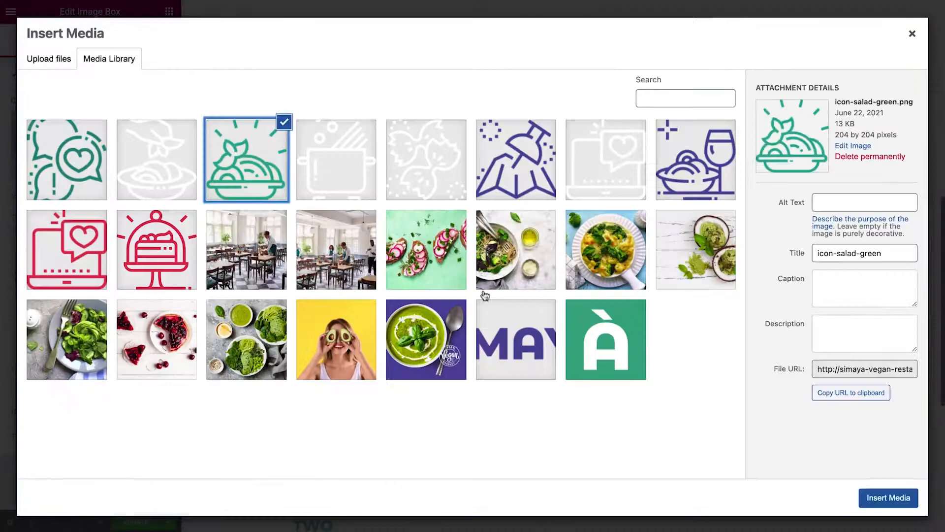
{"action": "left_click", "coordinate": [861, 503]}
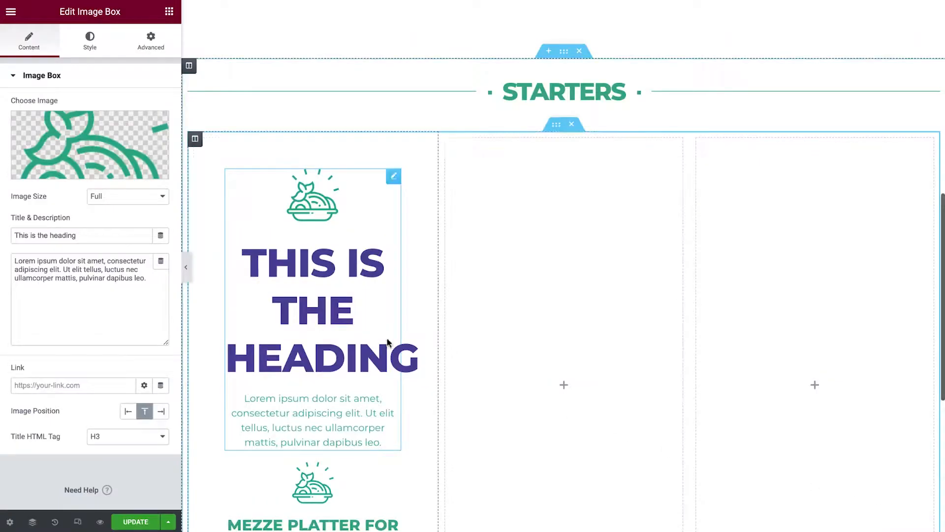
Set the image box title to "Mezze Platter For Two" and description to "The perfect starter, complete with hummus, pesto, and olives"
{"action": "triple_click", "coordinate": [139, 236]}
{"action": "type", "text": "Mezze Platter For Two"}
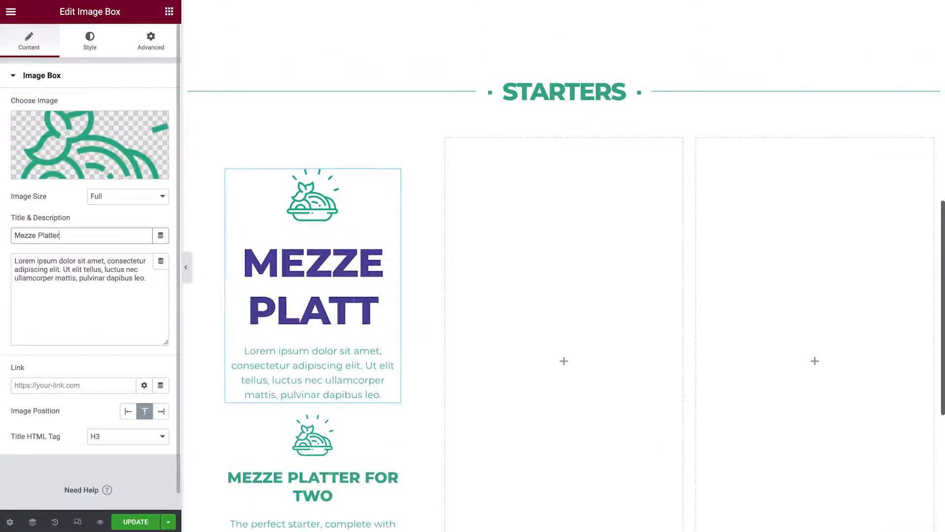
{"action": "triple_click", "coordinate": [146, 279]}
{"action": "type", "text": "The perfect starter, complete with hummus, pesto, and olives"}
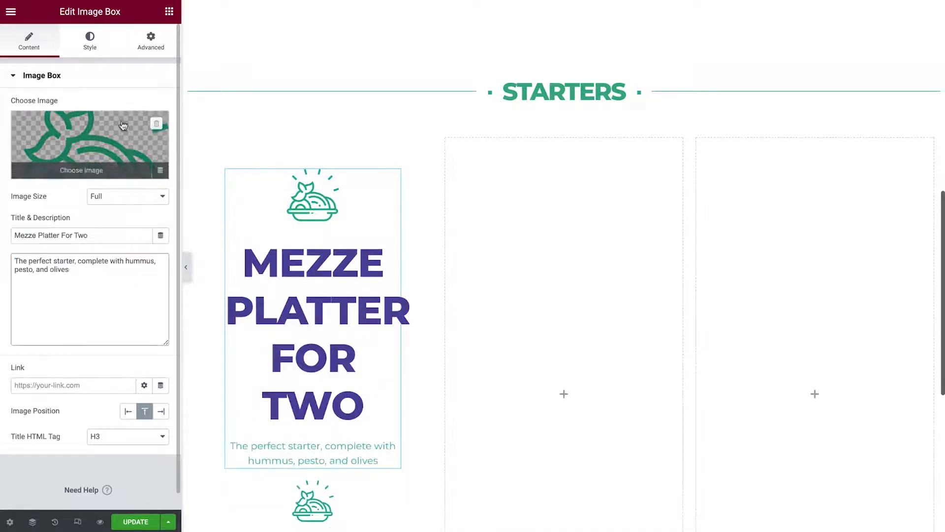
Style the image box with a 20% image width and give its title the Basil global color and Menu Titles global font
{"action": "left_click", "coordinate": [99, 51]}
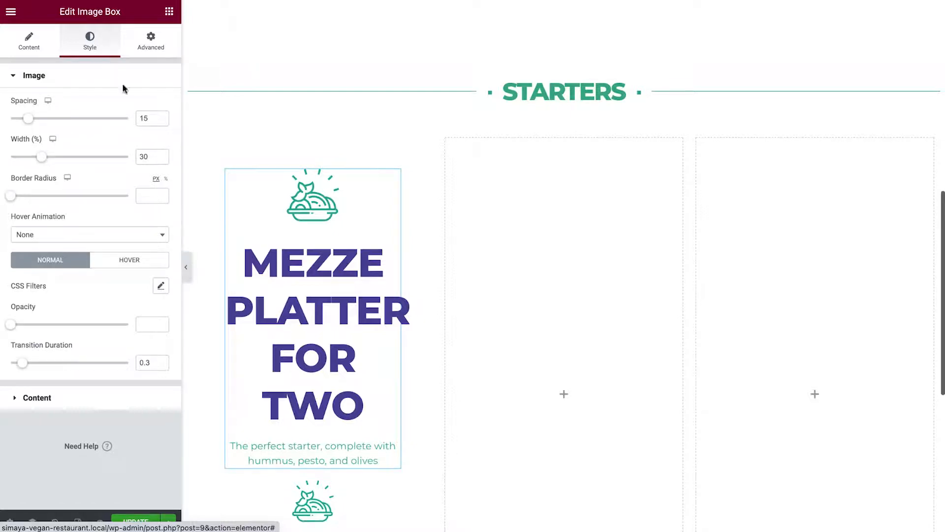
{"action": "type", "text": "20"}
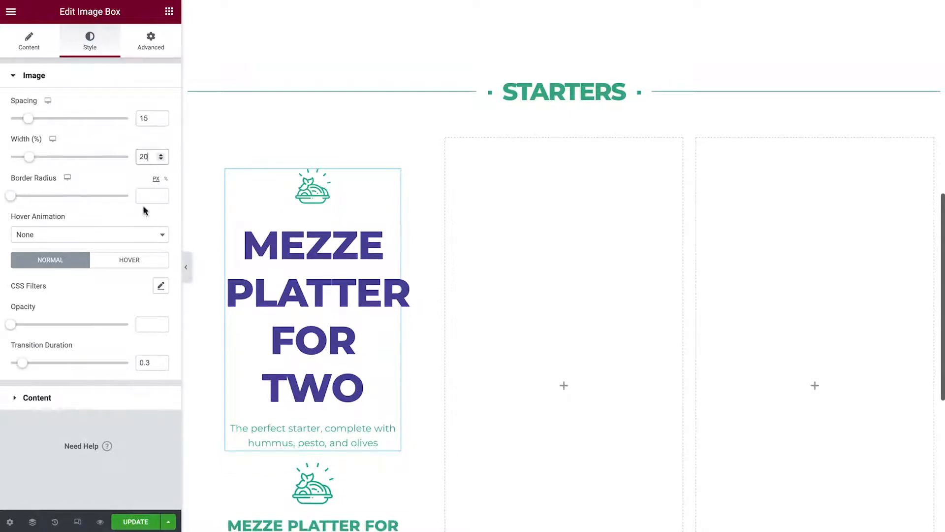
{"action": "left_click", "coordinate": [98, 396]}
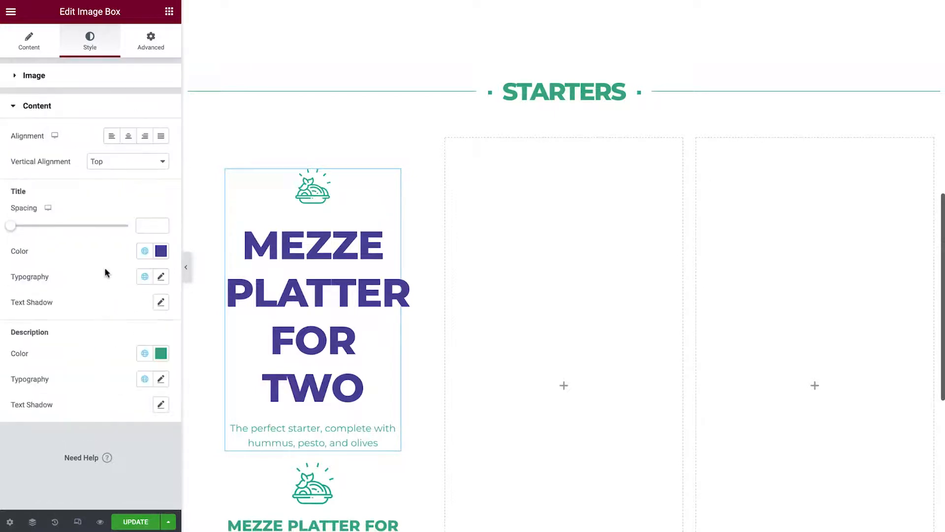
{"action": "left_click", "coordinate": [143, 252]}
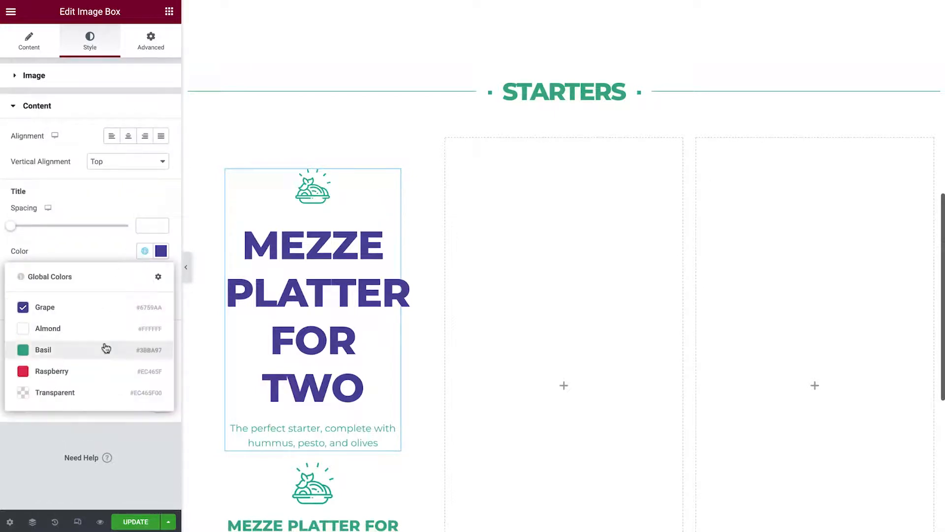
{"action": "left_click", "coordinate": [105, 348]}
{"action": "left_click", "coordinate": [145, 276]}
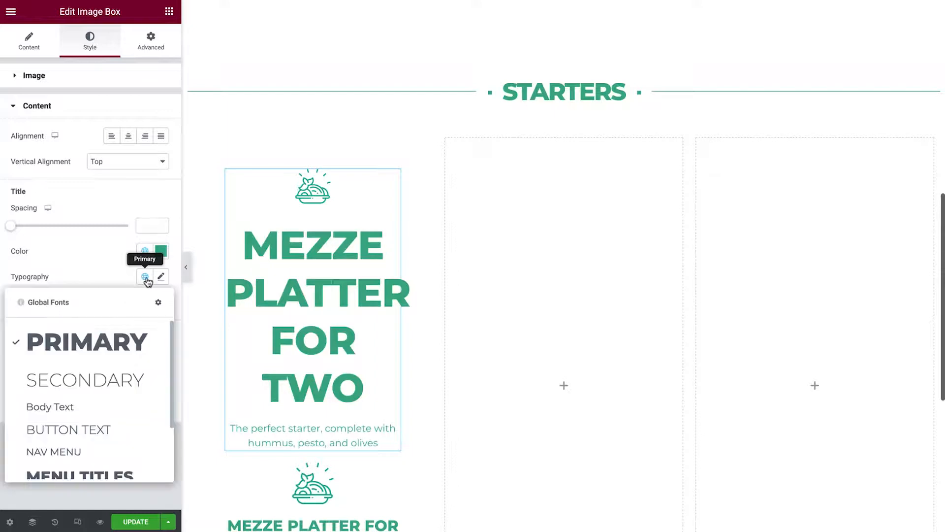
{"action": "scroll", "coordinate": [131, 394], "scroll_direction": "down", "scroll_amount": 3}
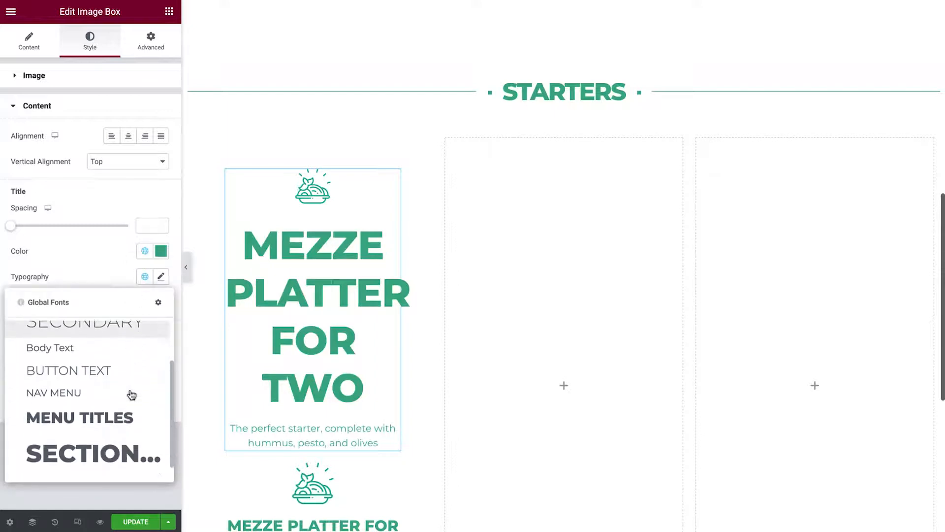
{"action": "left_click", "coordinate": [131, 394]}
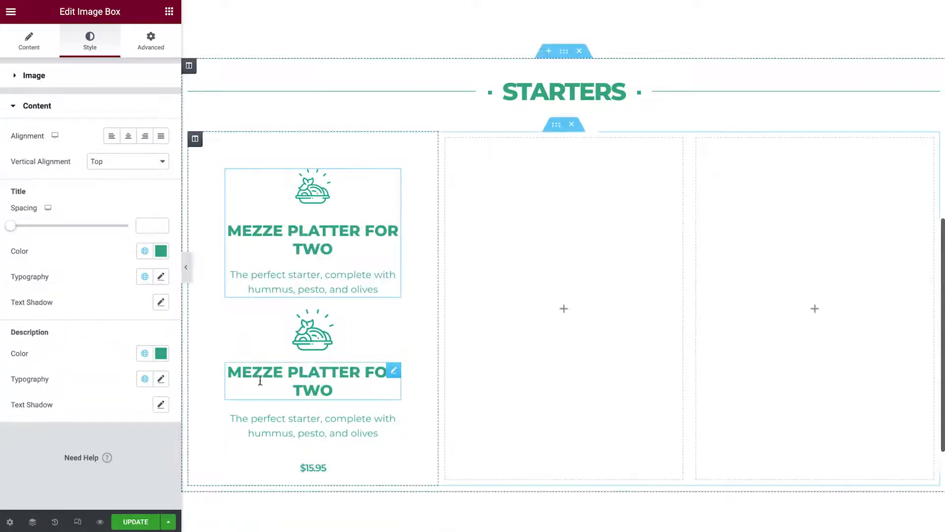
Delete the separate icon image, dish heading and description text widgets below the image box, keeping the price heading
{"action": "right_click", "coordinate": [392, 321]}
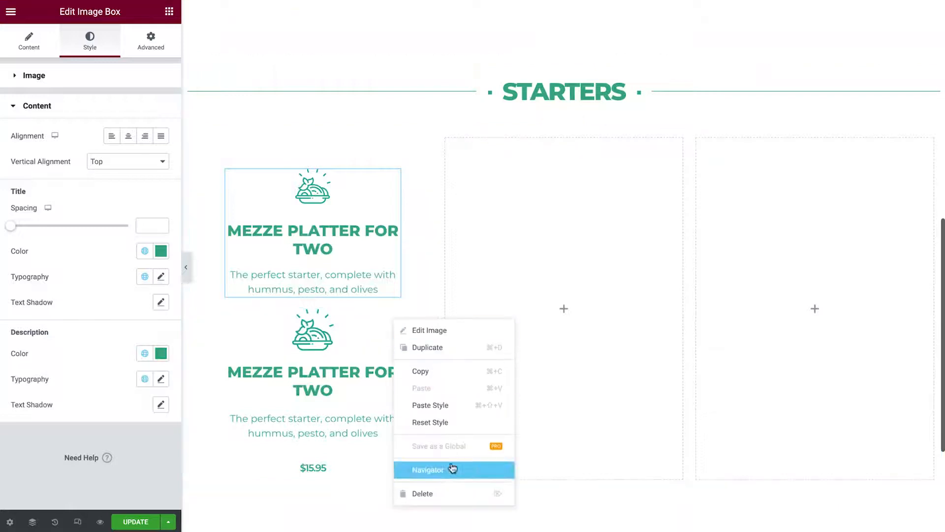
{"action": "left_click", "coordinate": [453, 494]}
{"action": "right_click", "coordinate": [395, 322]}
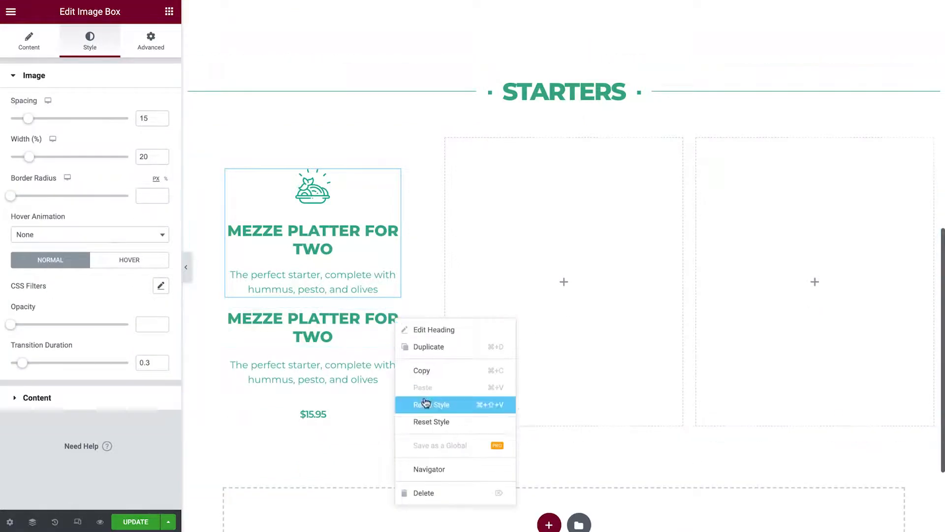
{"action": "left_click", "coordinate": [449, 490]}
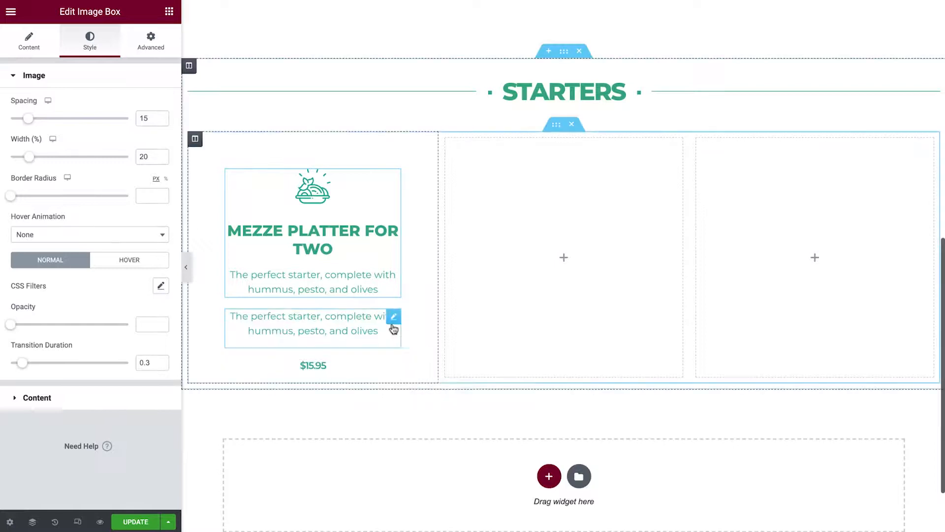
{"action": "right_click", "coordinate": [393, 321]}
{"action": "left_click", "coordinate": [453, 495]}
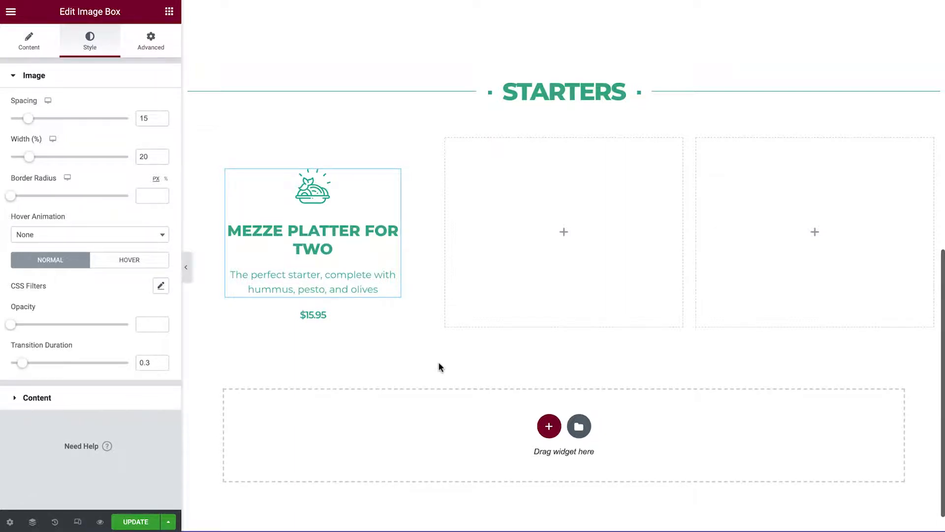
Duplicate the finished Mezze Platter column twice within the Starters inner section
{"action": "right_click", "coordinate": [200, 150]}
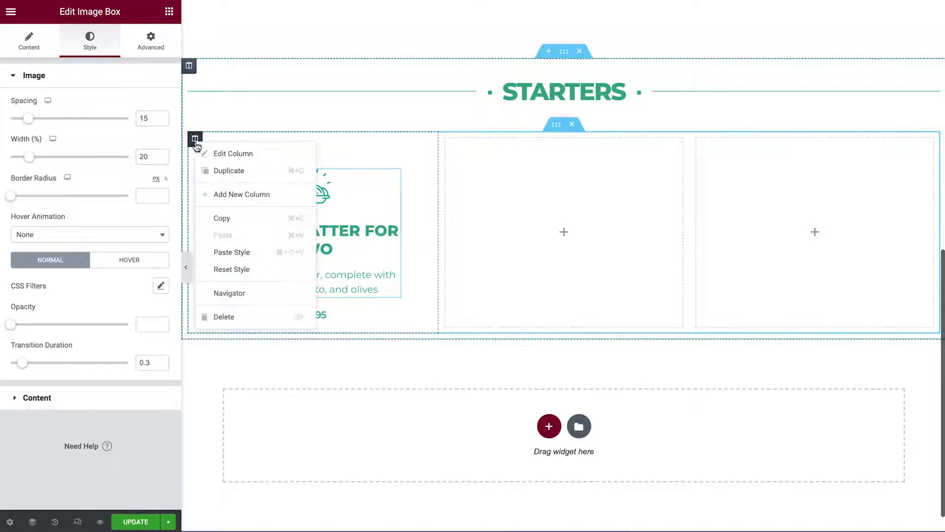
{"action": "left_click", "coordinate": [272, 177]}
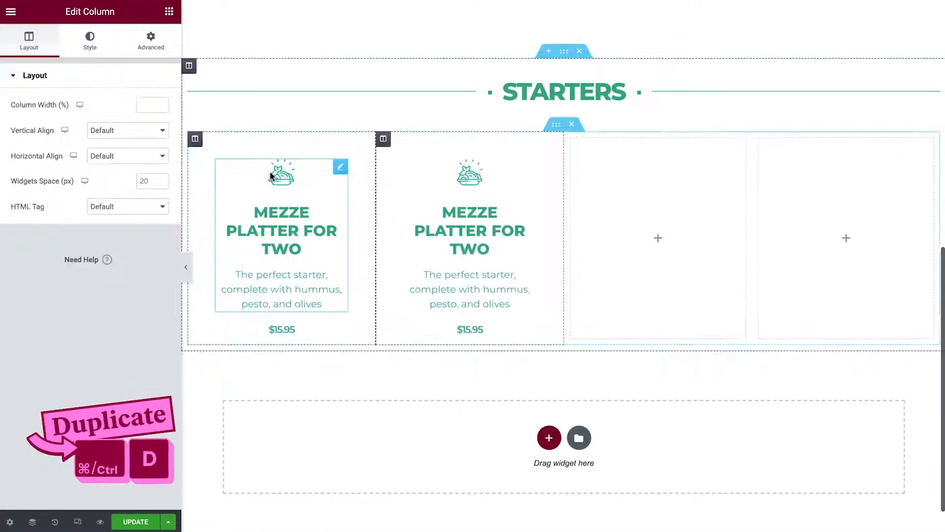
{"action": "right_click", "coordinate": [385, 142]}
{"action": "left_click", "coordinate": [448, 175]}
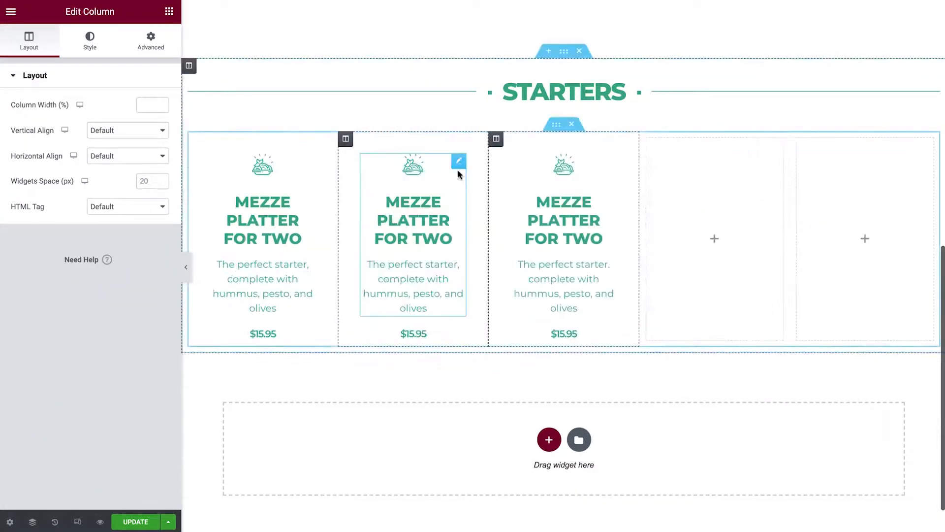
Delete the two empty columns beside the three dish columns
{"action": "right_click", "coordinate": [641, 139]}
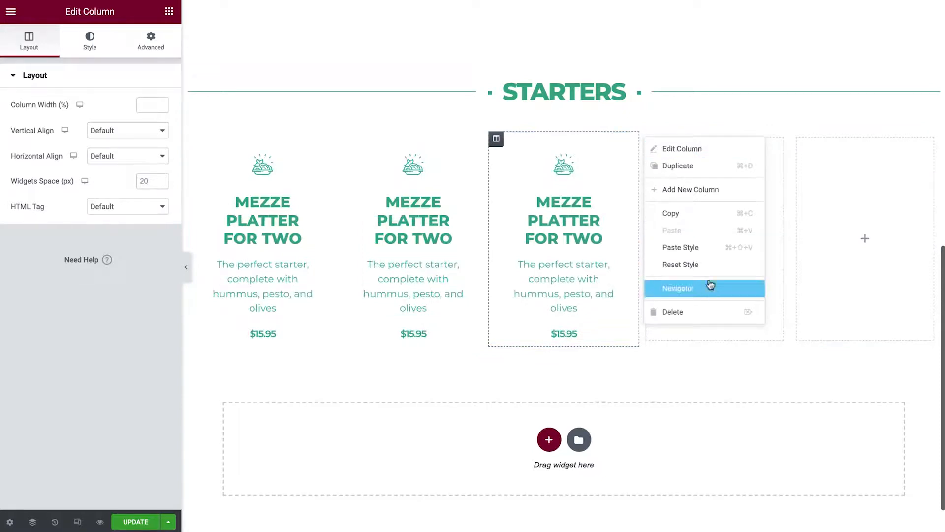
{"action": "left_click", "coordinate": [712, 311]}
{"action": "right_click", "coordinate": [756, 144]}
{"action": "left_click", "coordinate": [815, 318]}
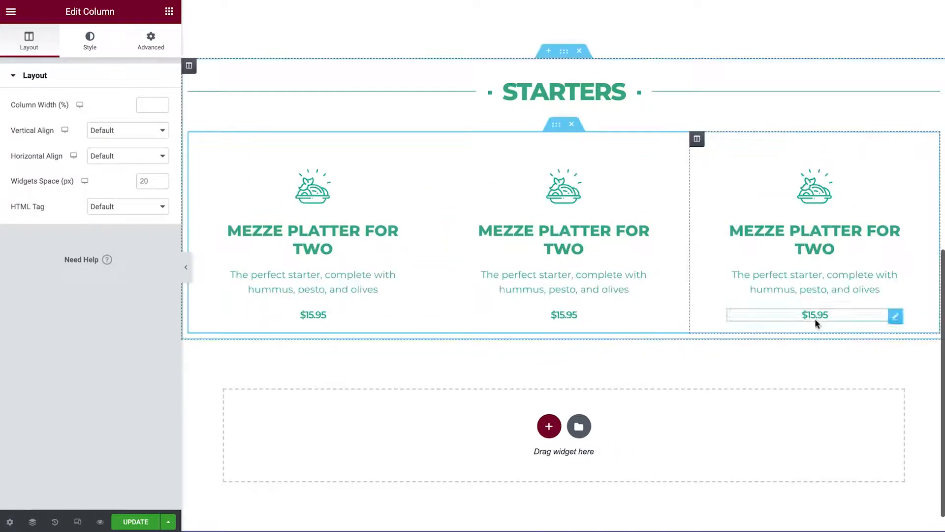
Set the middle column's image box title to "Spring Crunch Salad" and description to "Seasonal greens and fruit, topped with crunchy coconut"
{"action": "left_click", "coordinate": [645, 182]}
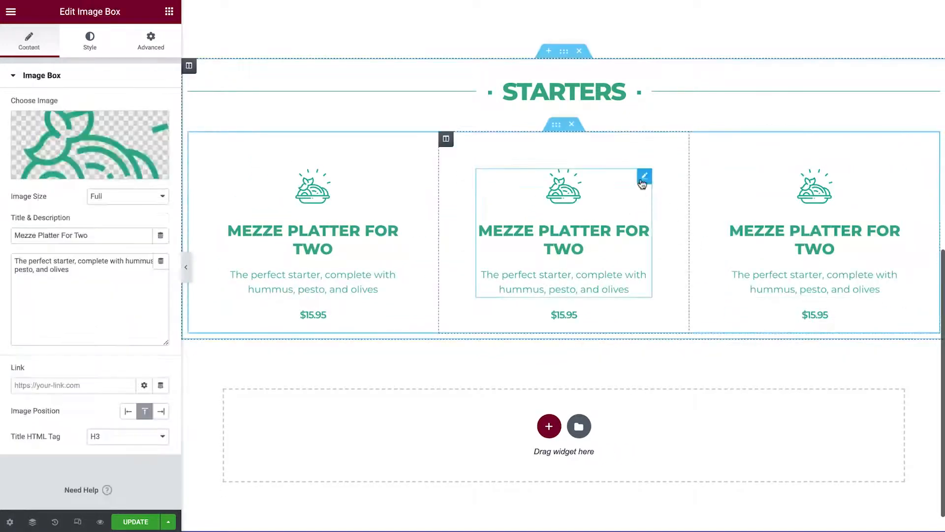
{"action": "triple_click", "coordinate": [102, 236]}
{"action": "type", "text": "Spr"}
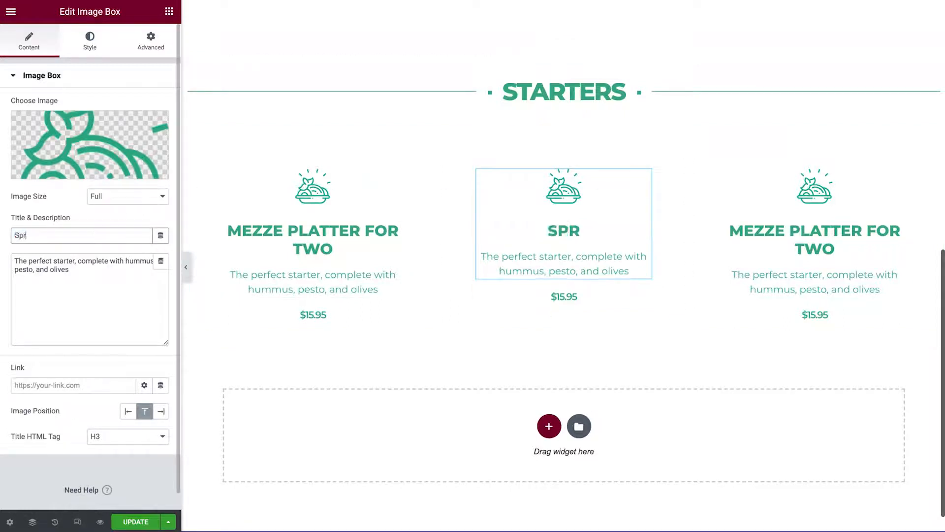
{"action": "type", "text": "ing Crunch Salad"}
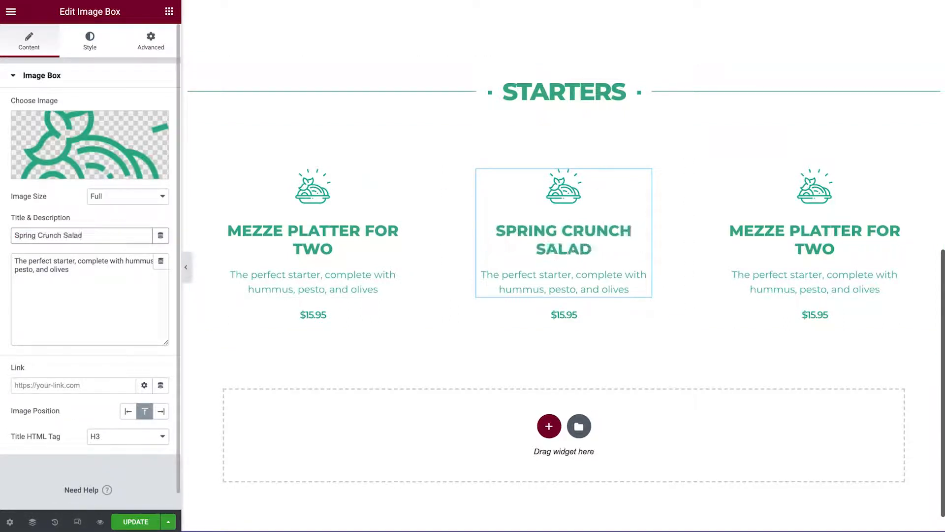
{"action": "key", "text": "Tab"}
{"action": "key", "text": "ctrl+a"}
{"action": "type", "text": "Seasonal greens and fruit, topped with crunchy coconut"}
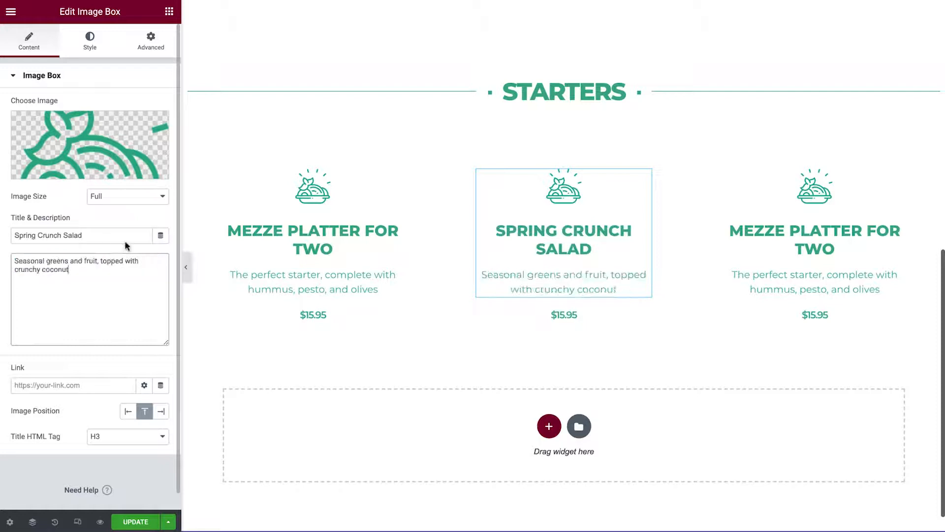
Set the middle column's price heading to "$11.95"
{"action": "left_click", "coordinate": [644, 319]}
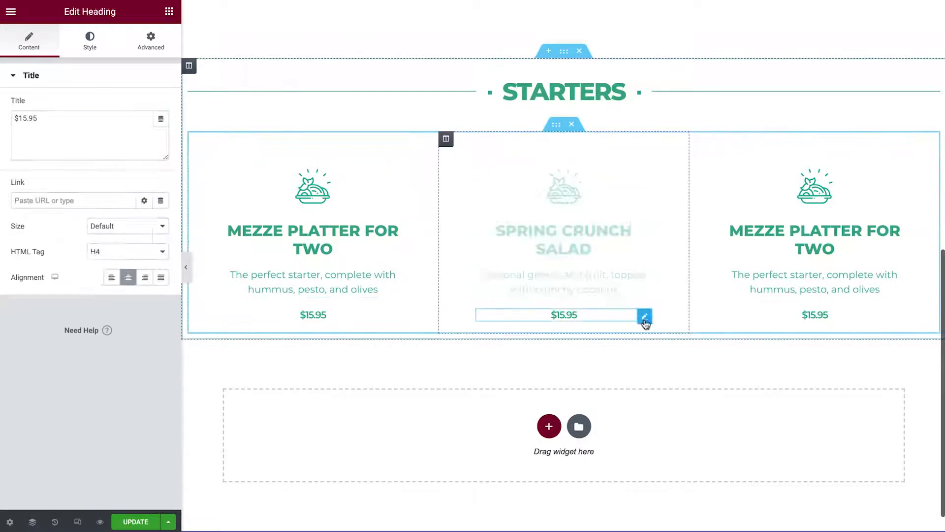
{"action": "triple_click", "coordinate": [80, 120]}
{"action": "type", "text": "$11.95"}
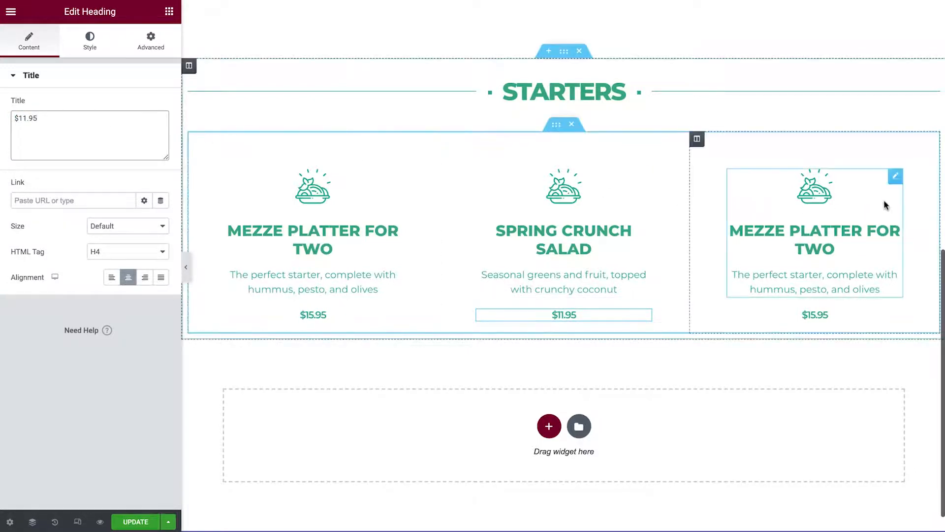
Set the third column's image box title to "Herbed Radish Crostini" and description to "Sweet, spicy, and melt-in-your mouth bits of roasted cauliflower"
{"action": "left_click", "coordinate": [892, 183]}
{"action": "triple_click", "coordinate": [92, 235]}
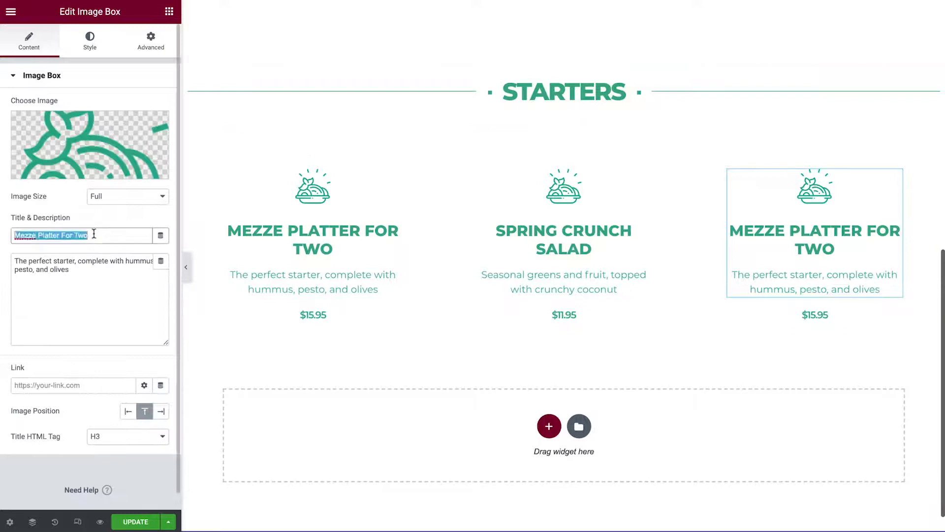
{"action": "type", "text": "d"}
{"action": "key", "text": "BackSpace"}
{"action": "type", "text": "Herbed Radish Crostini"}
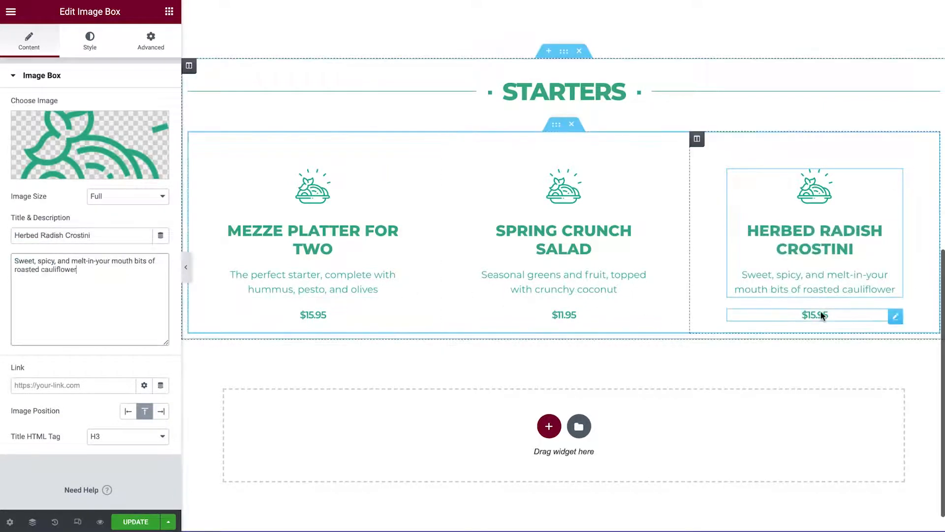
Set the third column's price heading to "$8.95" and preview the Starters section at full page width
{"action": "left_click", "coordinate": [894, 317]}
{"action": "triple_click", "coordinate": [98, 119]}
{"action": "type", "text": "$8.95"}
{"action": "left_click", "coordinate": [186, 268]}
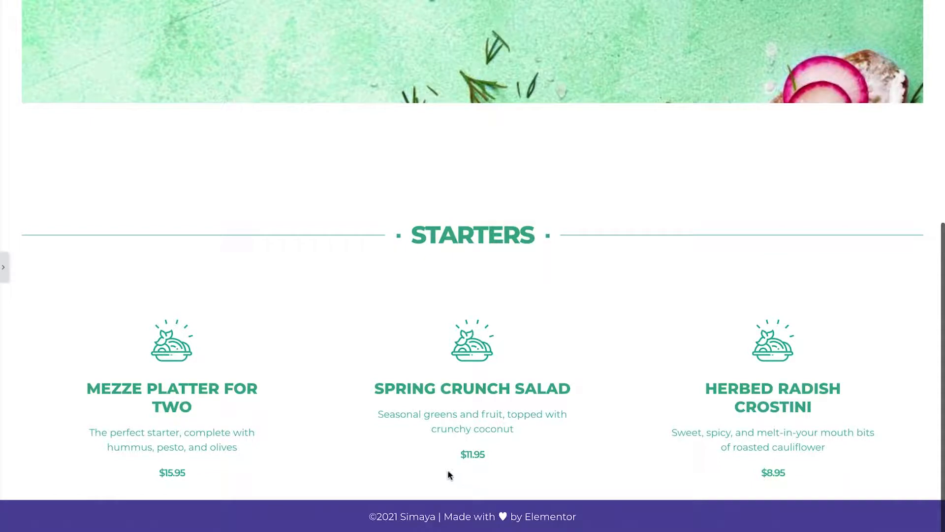
{"action": "left_click", "coordinate": [4, 267]}
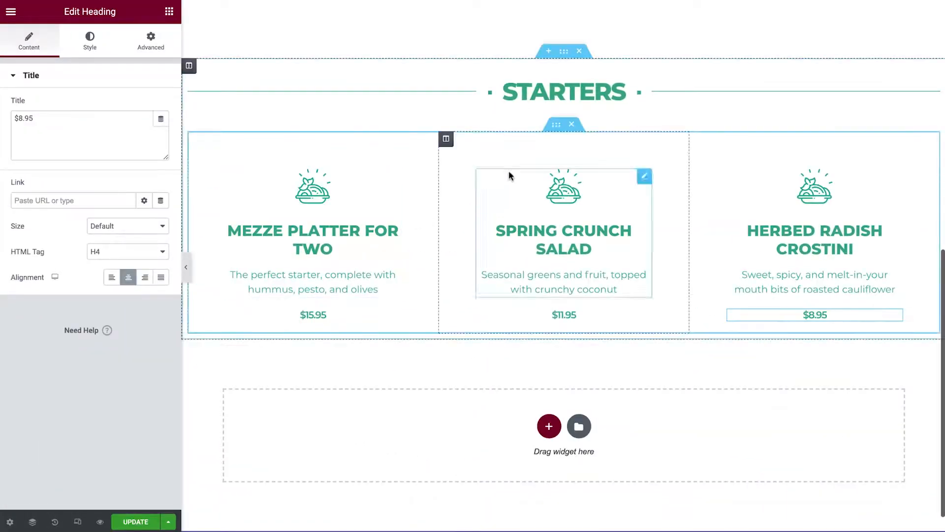
Set the vertical alignment of the dishes' inner section to Space Between and preview the page at full width
{"action": "left_click", "coordinate": [556, 126]}
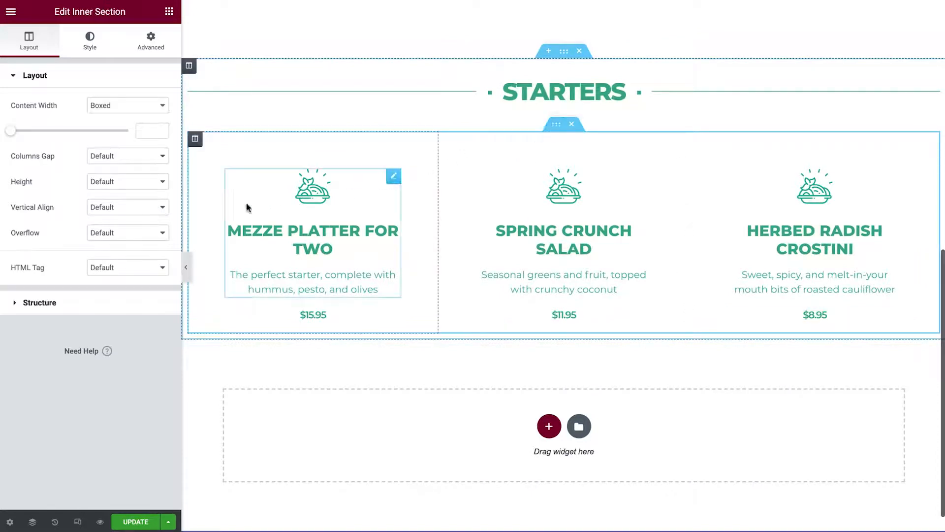
{"action": "left_click", "coordinate": [155, 213]}
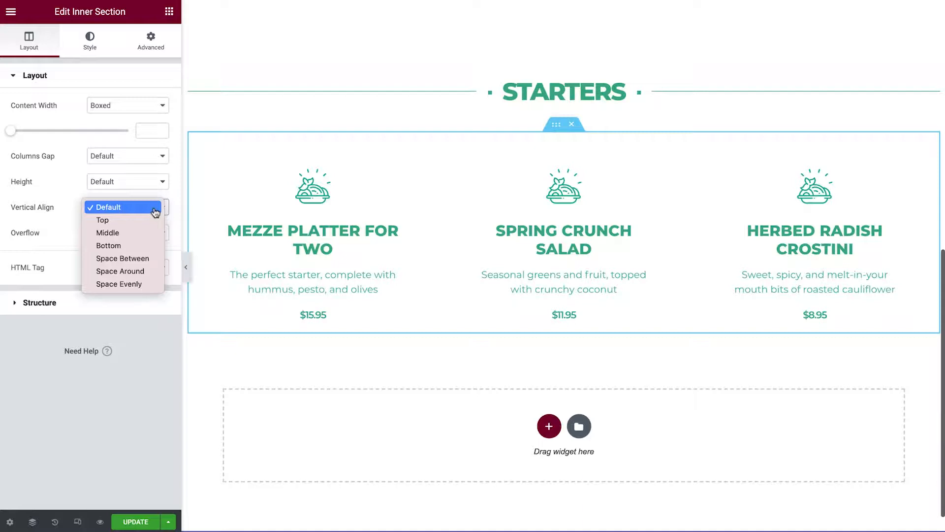
{"action": "left_click", "coordinate": [148, 258]}
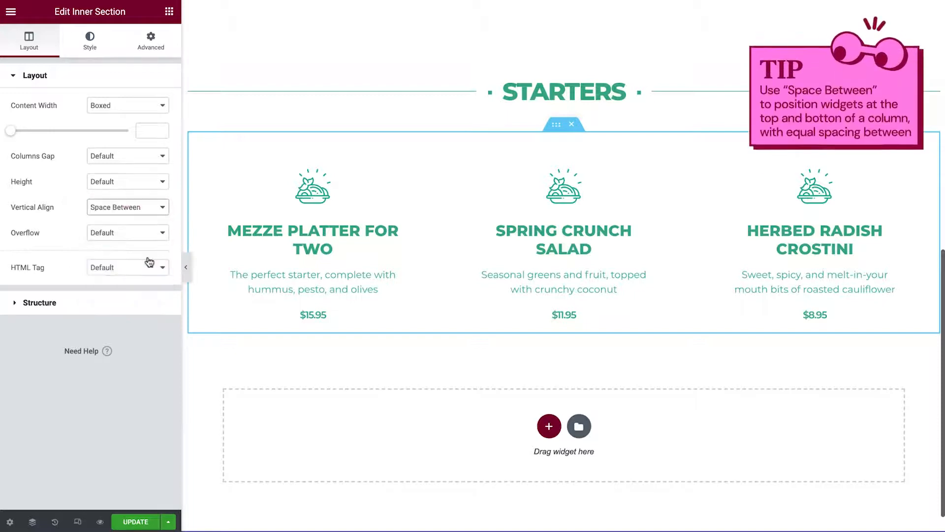
{"action": "left_click", "coordinate": [186, 270]}
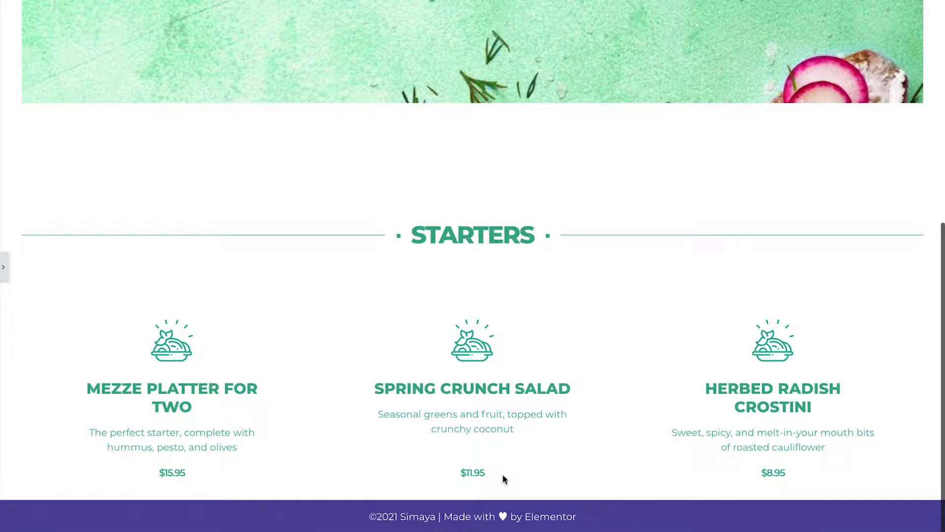
{"action": "left_click", "coordinate": [4, 267]}
Add a Spacer widget below the three dish columns and set its space to 300 px
{"action": "left_click", "coordinate": [169, 11]}
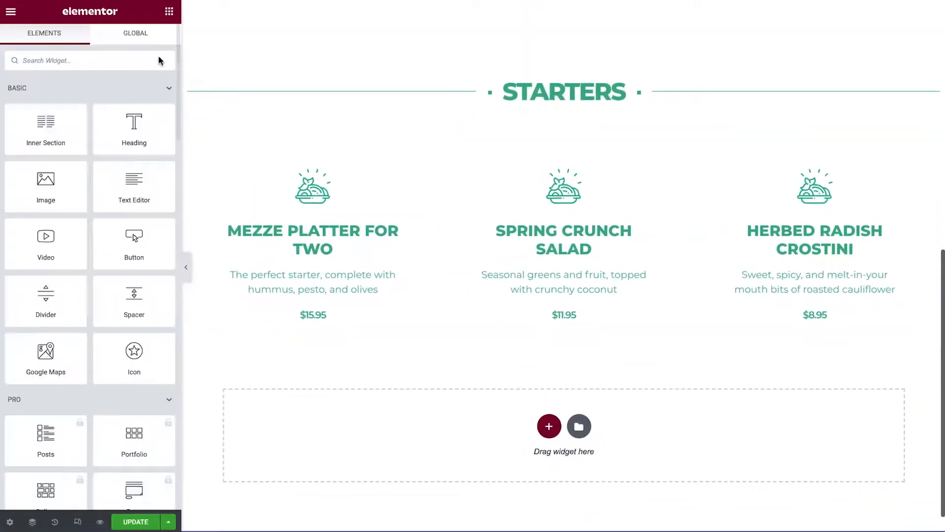
{"action": "left_click_drag", "start_coordinate": [134, 294], "coordinate": [350, 334]}
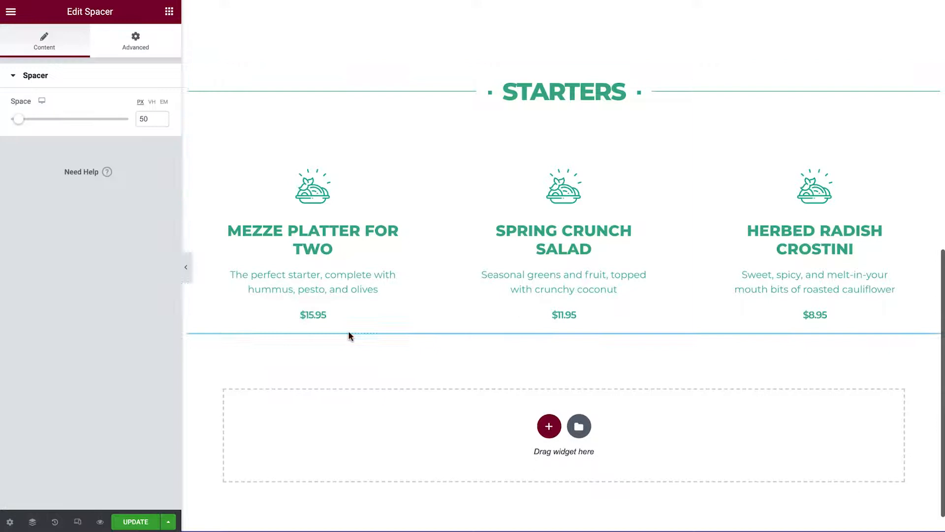
{"action": "double_click", "coordinate": [146, 119]}
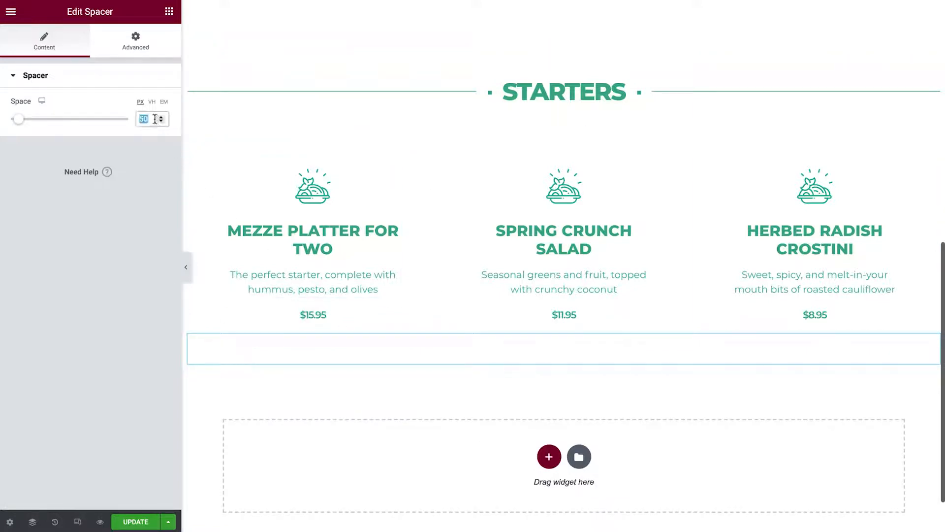
{"action": "type", "text": "300"}
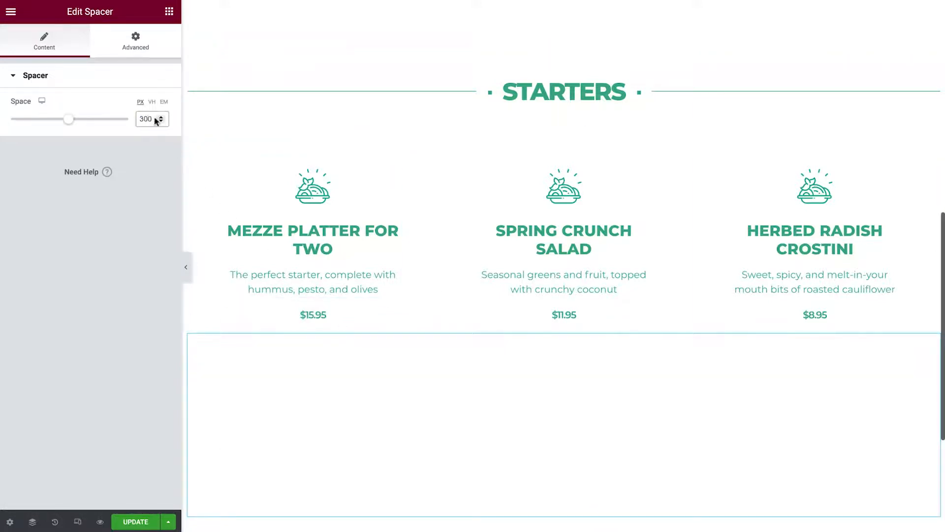
Unlink the spacer's margins and set the top margin to 70 px and the bottom margin to 80 px
{"action": "left_click", "coordinate": [157, 49]}
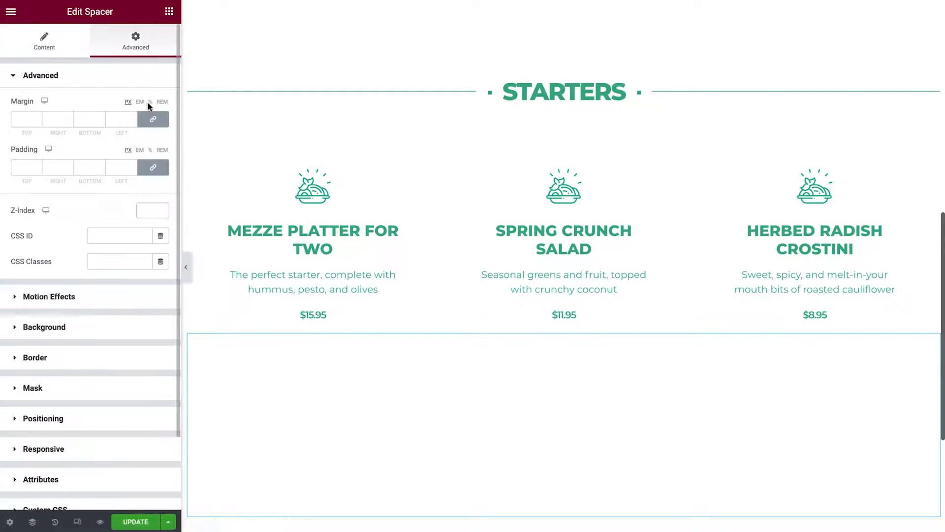
{"action": "left_click", "coordinate": [151, 120]}
{"action": "left_click", "coordinate": [32, 121]}
{"action": "type", "text": "7"}
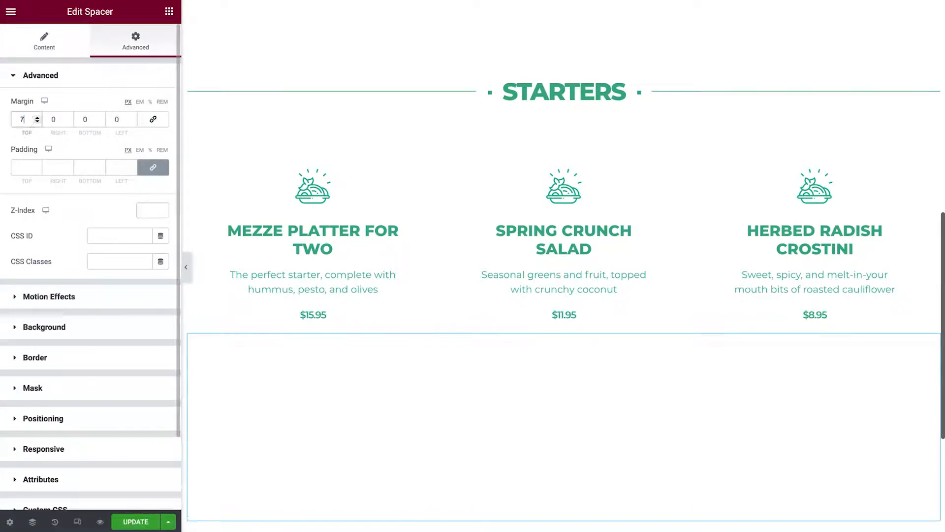
{"action": "type", "text": "0"}
{"action": "left_click", "coordinate": [86, 120]}
{"action": "type", "text": "80"}
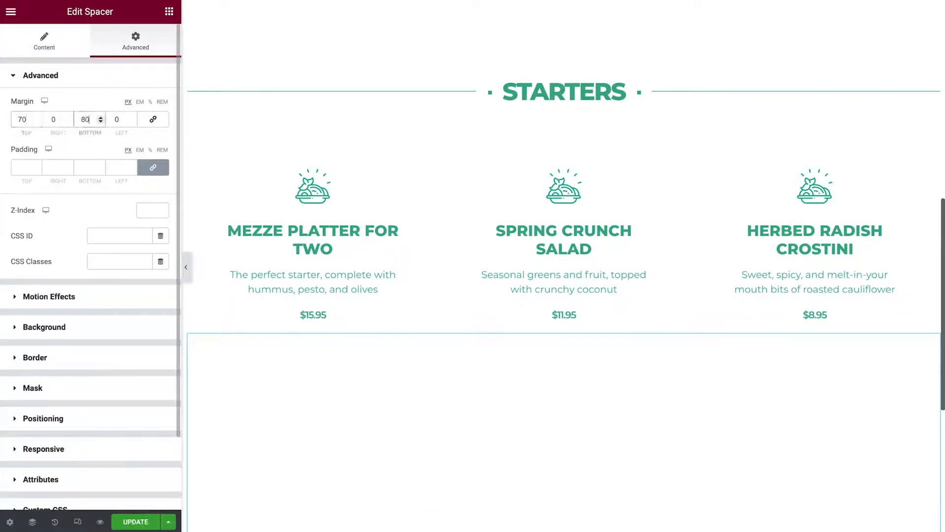
Give the spacer a Classic background with the green salad bowl image from the media library
{"action": "left_click", "coordinate": [114, 327]}
{"action": "left_click", "coordinate": [145, 192]}
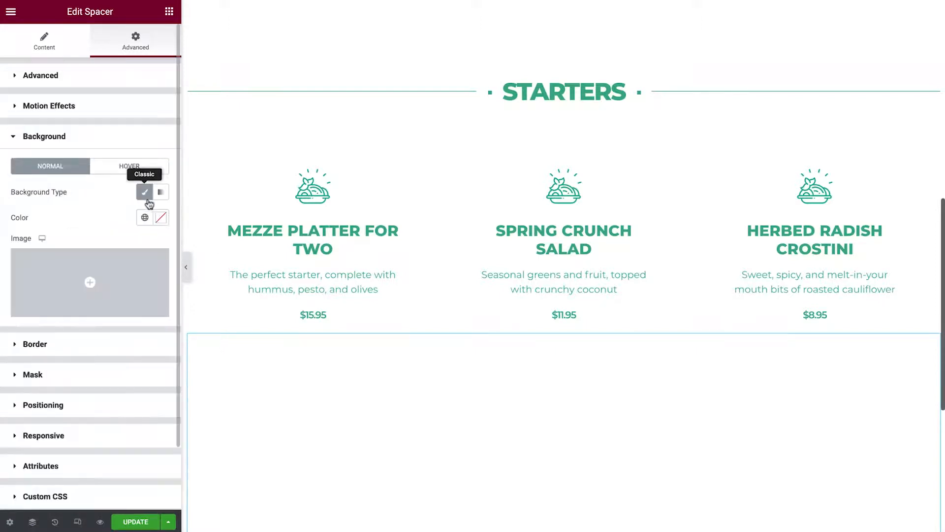
{"action": "left_click", "coordinate": [123, 289]}
{"action": "left_click", "coordinate": [94, 326]}
{"action": "left_click", "coordinate": [884, 498]}
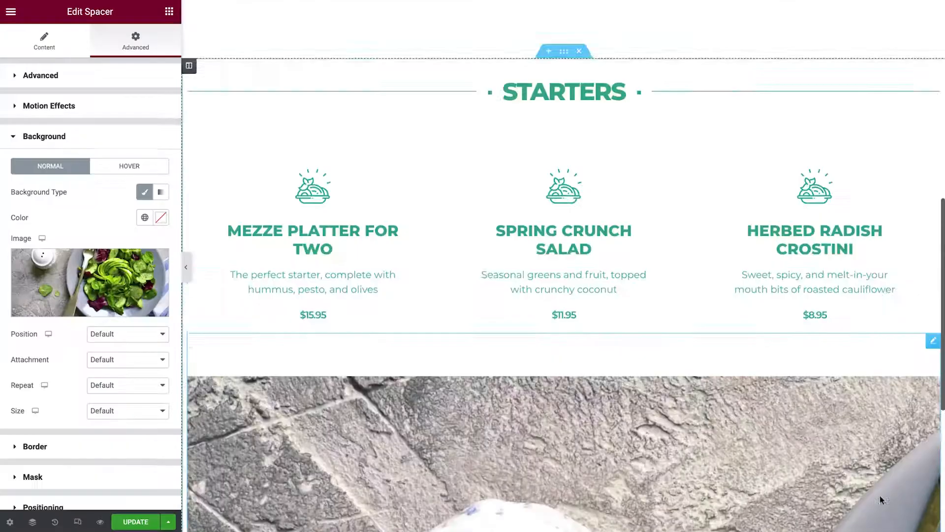
Set the spacer's background image attachment to Fixed and size to Cover, and check the scrolling effect
{"action": "left_click", "coordinate": [159, 360]}
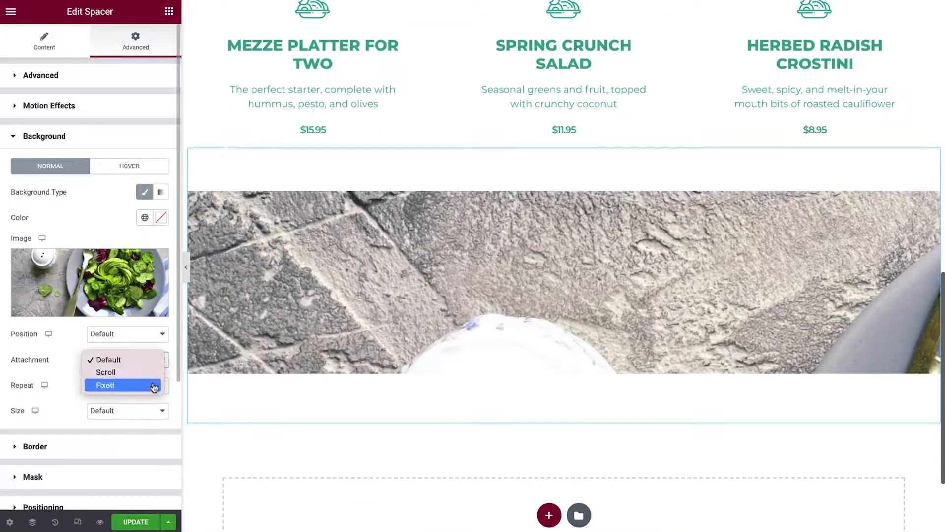
{"action": "left_click", "coordinate": [154, 387]}
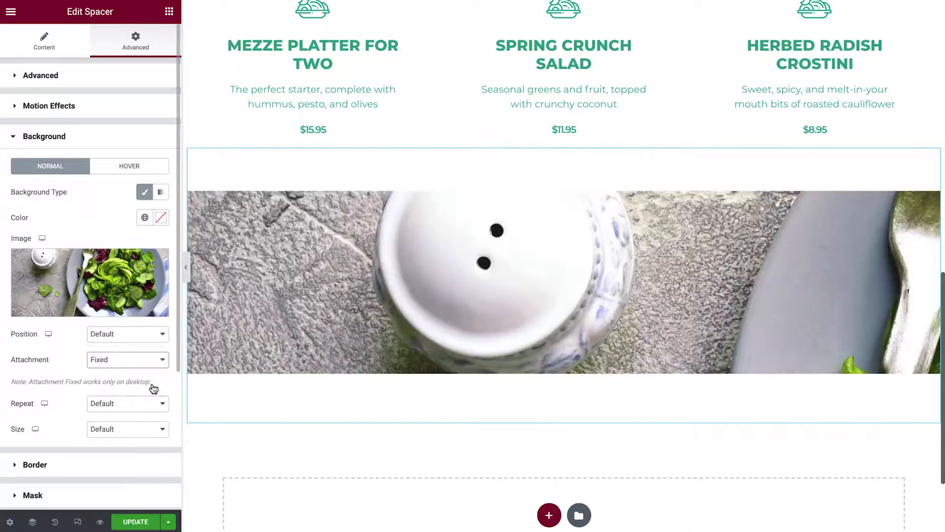
{"action": "left_click", "coordinate": [153, 429]}
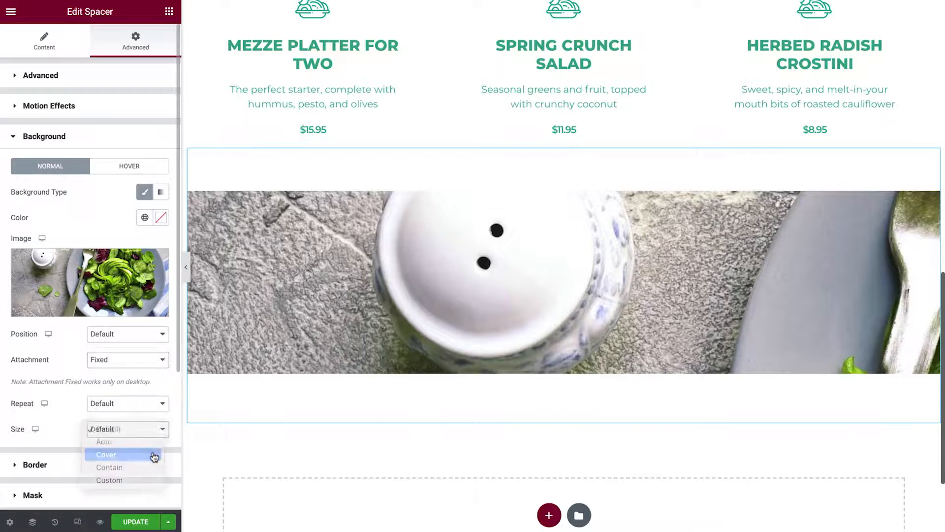
{"action": "left_click", "coordinate": [154, 455]}
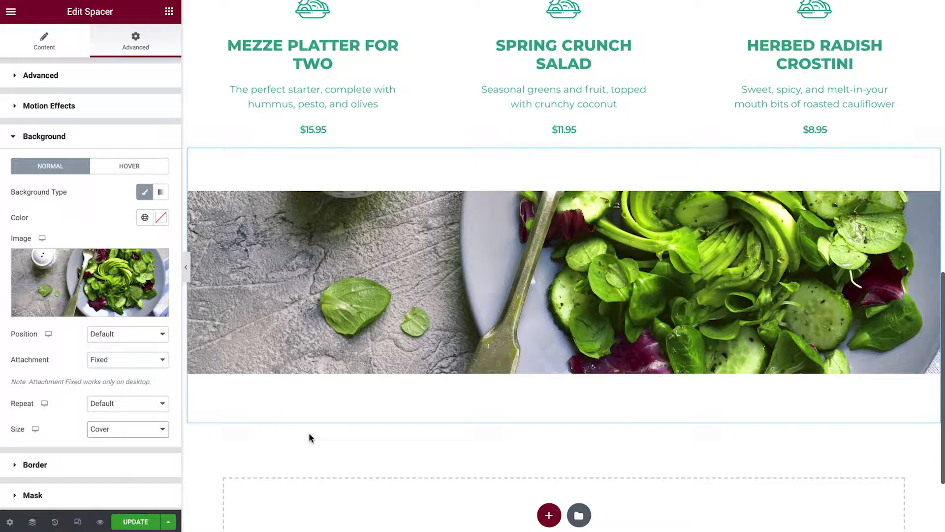
{"action": "scroll", "coordinate": [309, 437], "scroll_direction": "up", "scroll_amount": 5}
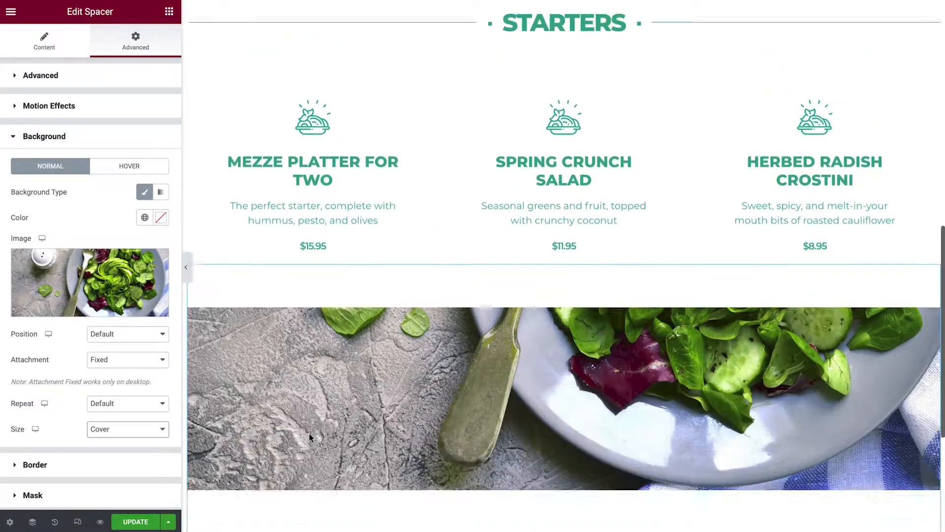
Give the Starters section the CSS ID "start"
{"action": "left_click", "coordinate": [563, 129]}
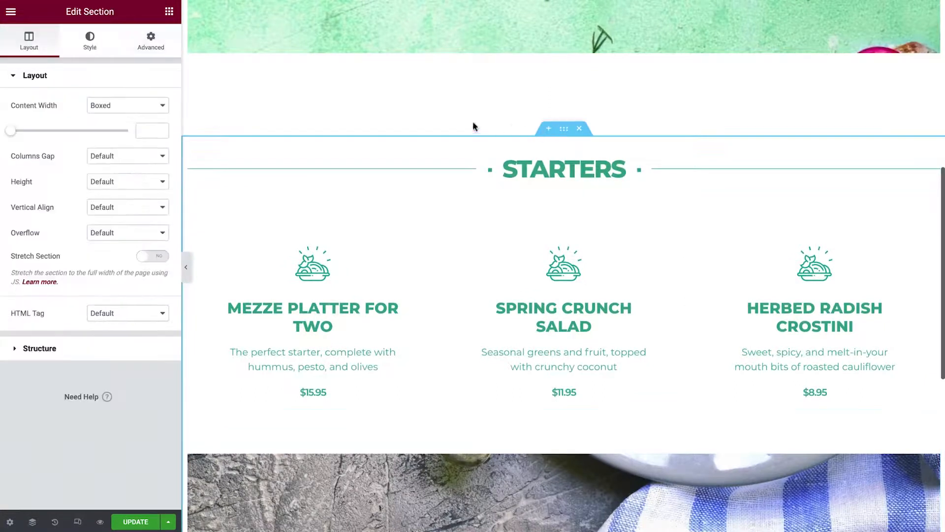
{"action": "left_click", "coordinate": [160, 45]}
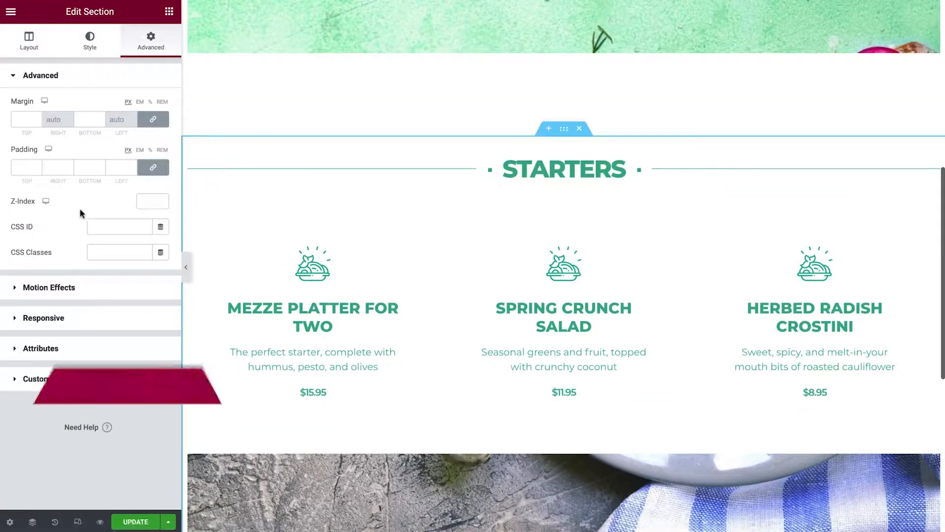
{"action": "left_click", "coordinate": [105, 229]}
{"action": "type", "text": "start"}
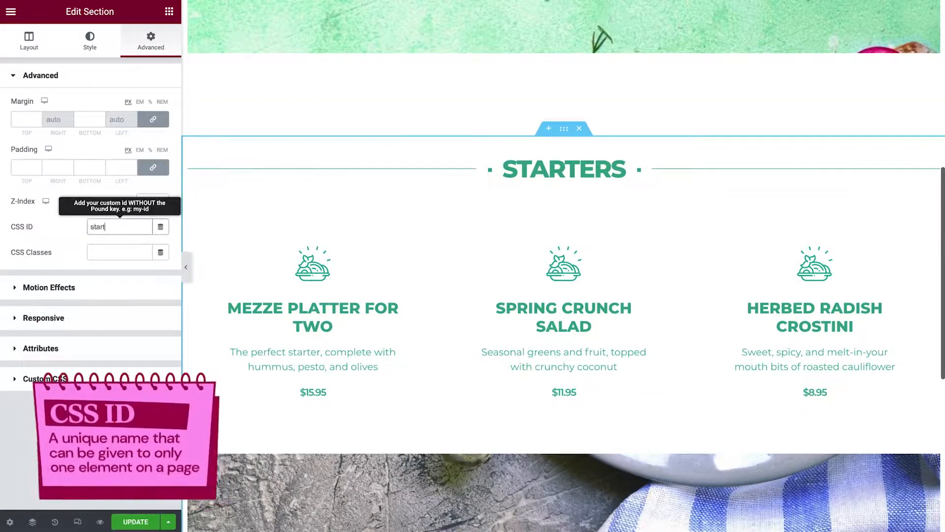
Link the hero's chevron icon to "#start" and test the jump to the Starters section
{"action": "scroll", "coordinate": [209, 223], "scroll_direction": "up", "scroll_amount": 6}
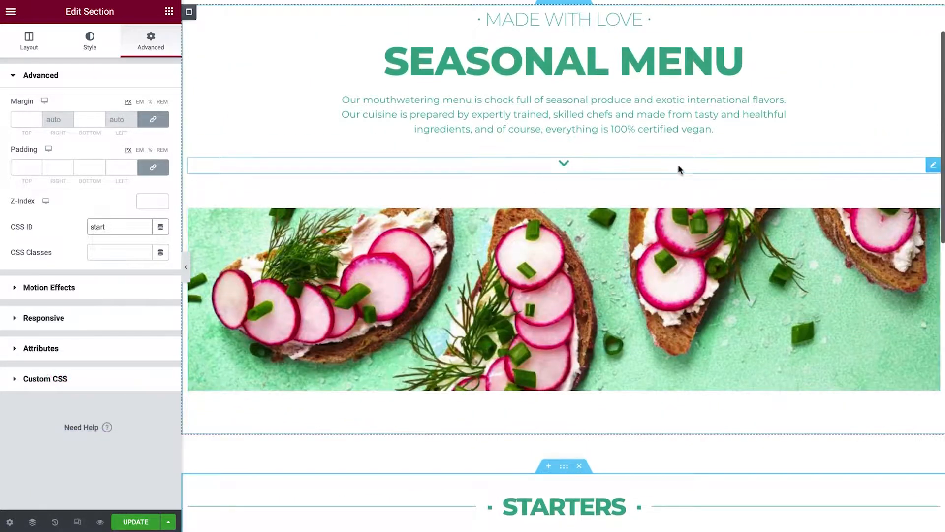
{"action": "left_click", "coordinate": [934, 166]}
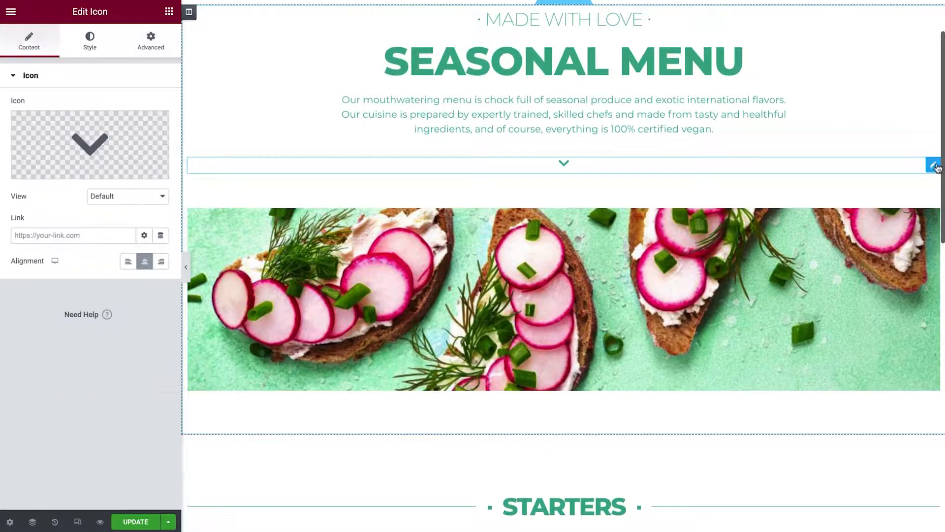
{"action": "left_click", "coordinate": [127, 233]}
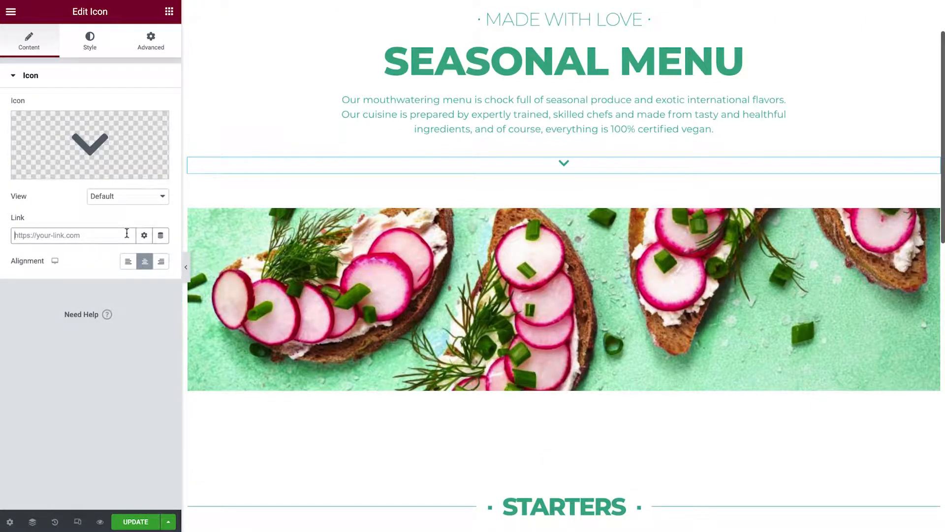
{"action": "type", "text": "#start"}
{"action": "left_click", "coordinate": [563, 164]}
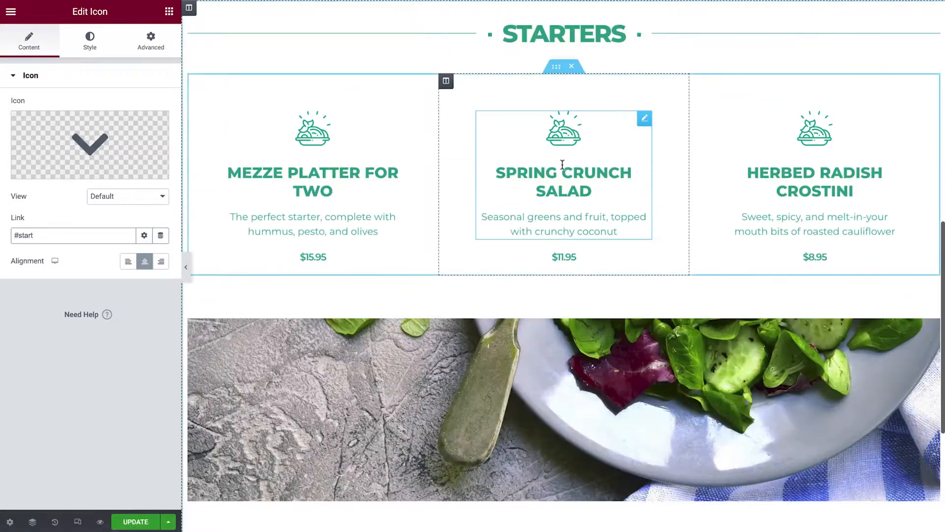
Duplicate the whole Starters section, including its divider, dish columns and image spacer
{"action": "scroll", "coordinate": [562, 163], "scroll_direction": "up", "scroll_amount": 1}
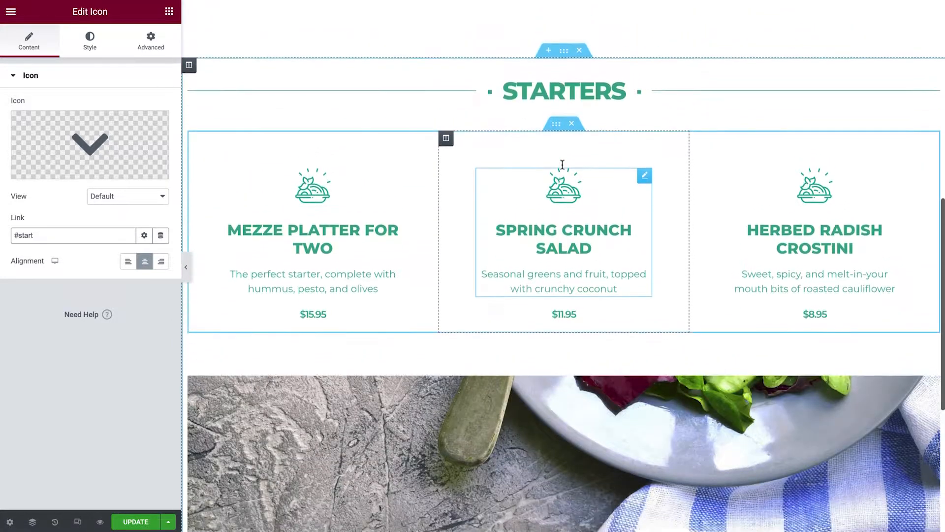
{"action": "right_click", "coordinate": [564, 51]}
{"action": "left_click", "coordinate": [619, 82]}
{"action": "scroll", "coordinate": [638, 81], "scroll_direction": "down", "scroll_amount": 5}
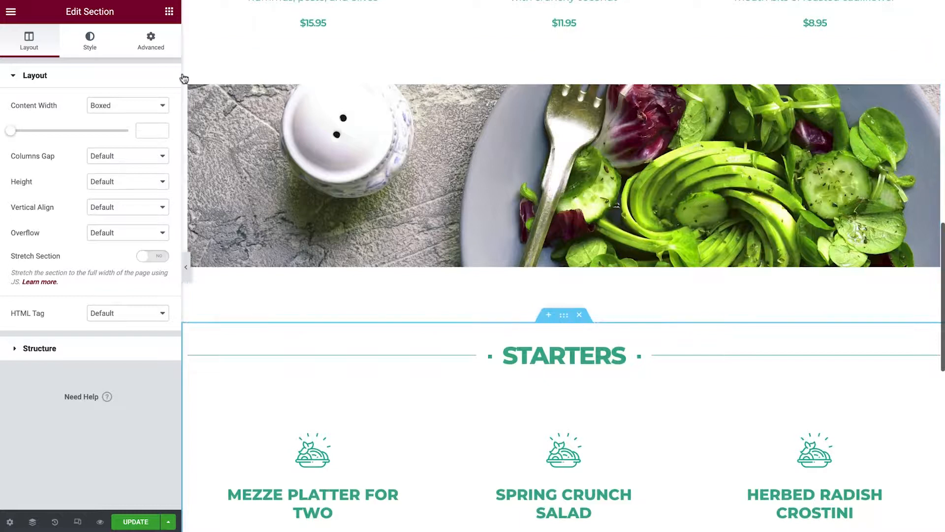
Rename the duplicated Starters section to "Mains" in the Navigator
{"action": "left_click", "coordinate": [156, 48]}
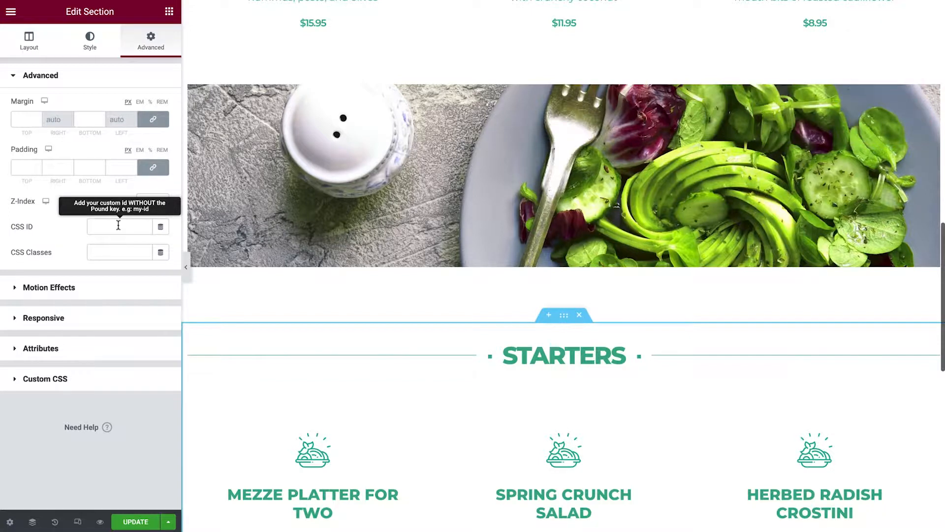
{"action": "key", "text": "ctrl+i"}
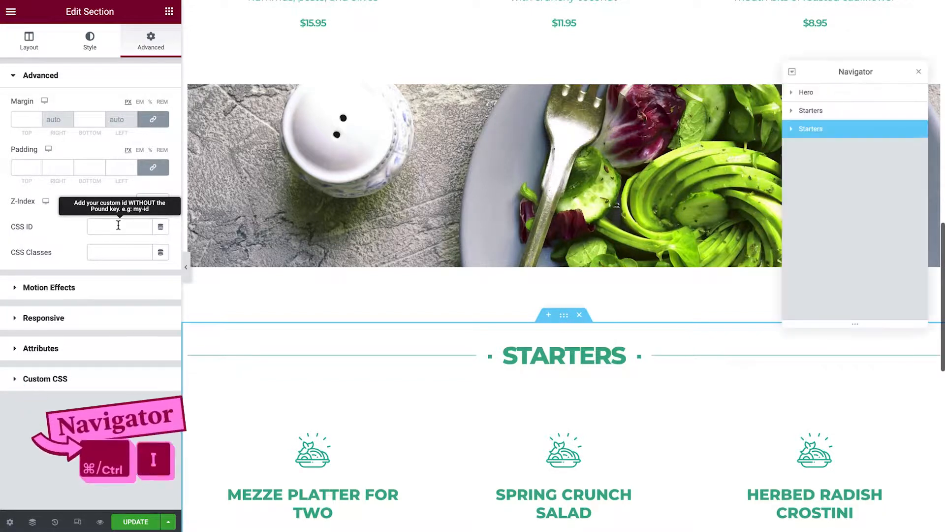
{"action": "double_click", "coordinate": [813, 130]}
{"action": "type", "text": "Mains"}
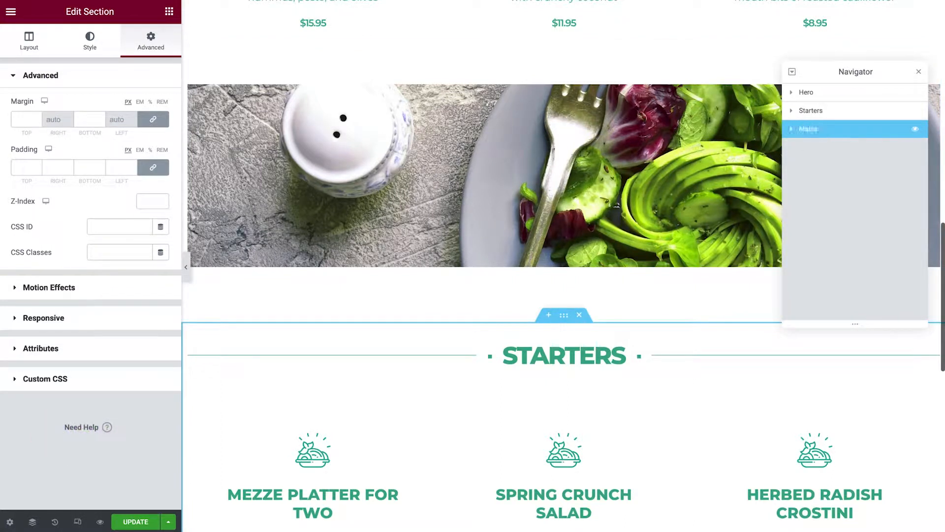
{"action": "key", "text": "ctrl+i"}
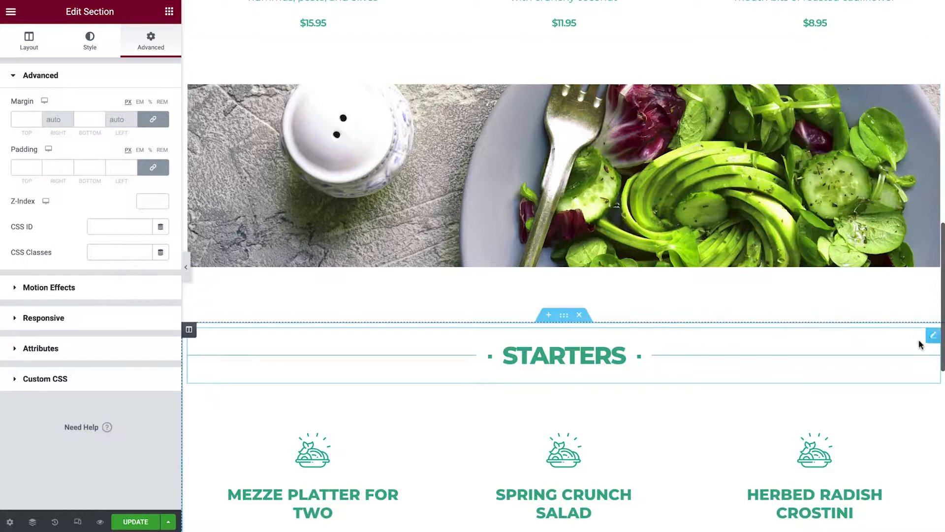
Change the word in the duplicated section's divider text to "Mains" and open the divider's style settings
{"action": "left_click", "coordinate": [928, 340]}
{"action": "double_click", "coordinate": [107, 230]}
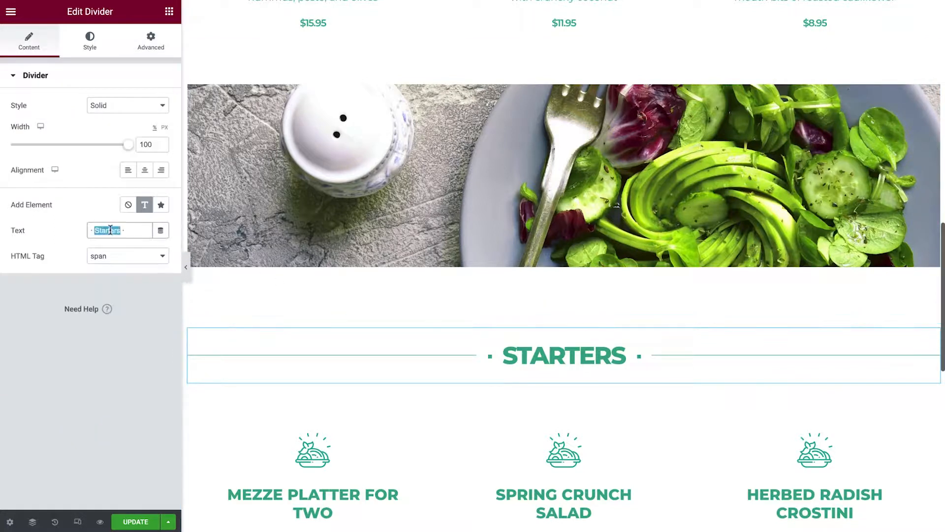
{"action": "type", "text": "Mains"}
{"action": "left_click", "coordinate": [92, 38]}
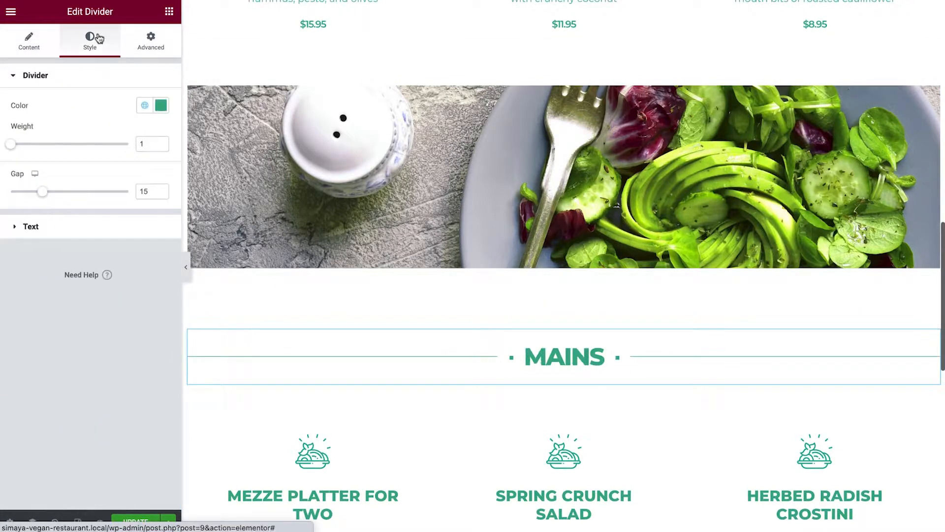
Set both the line color and the text color of the Mains divider to the global color Grape
{"action": "left_click", "coordinate": [141, 104]}
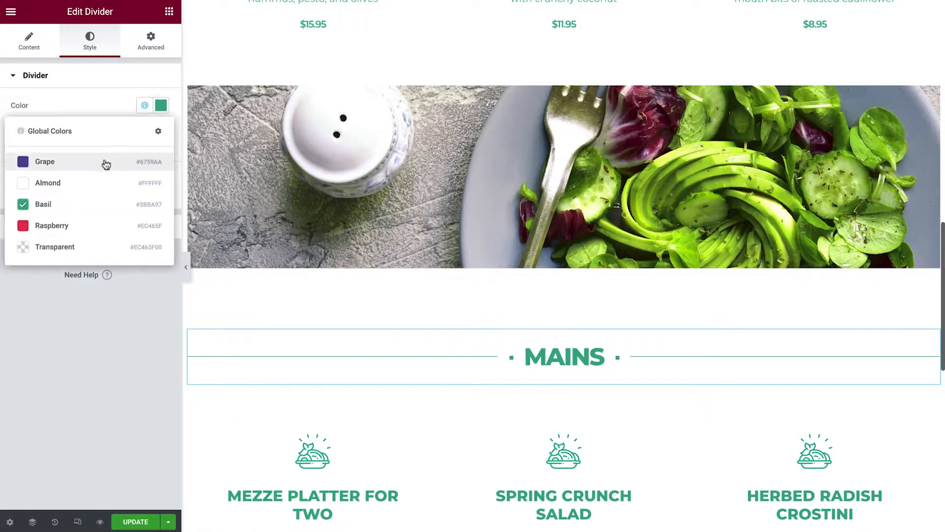
{"action": "left_click", "coordinate": [105, 163]}
{"action": "left_click", "coordinate": [89, 226]}
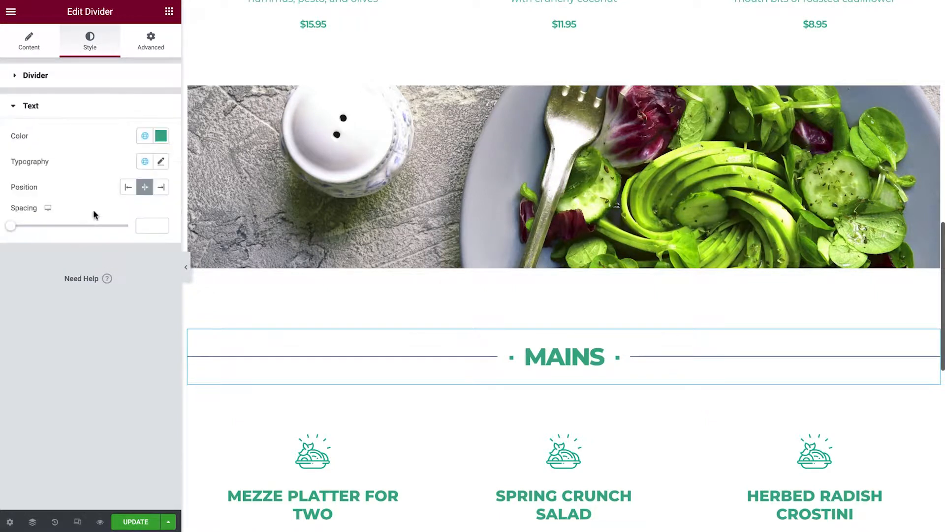
{"action": "left_click", "coordinate": [143, 140]}
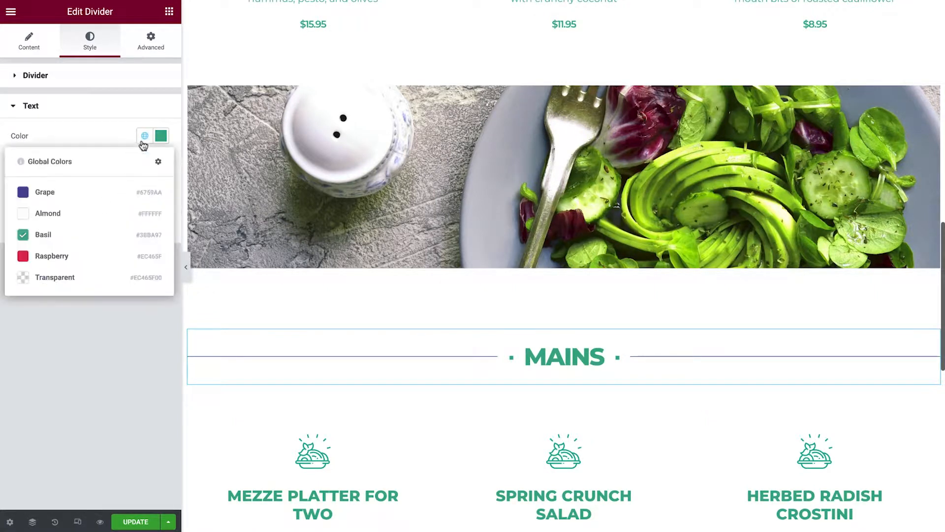
{"action": "left_click", "coordinate": [117, 191]}
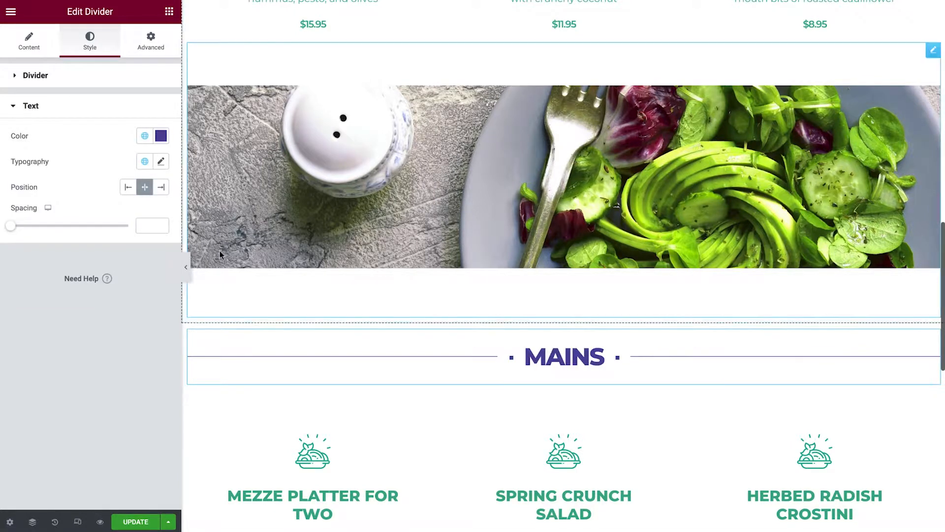
Replace the icon of the first dish under Mains with the purple dish-and-wine-glass image from the media library
{"action": "scroll", "coordinate": [221, 251], "scroll_direction": "down", "scroll_amount": 5}
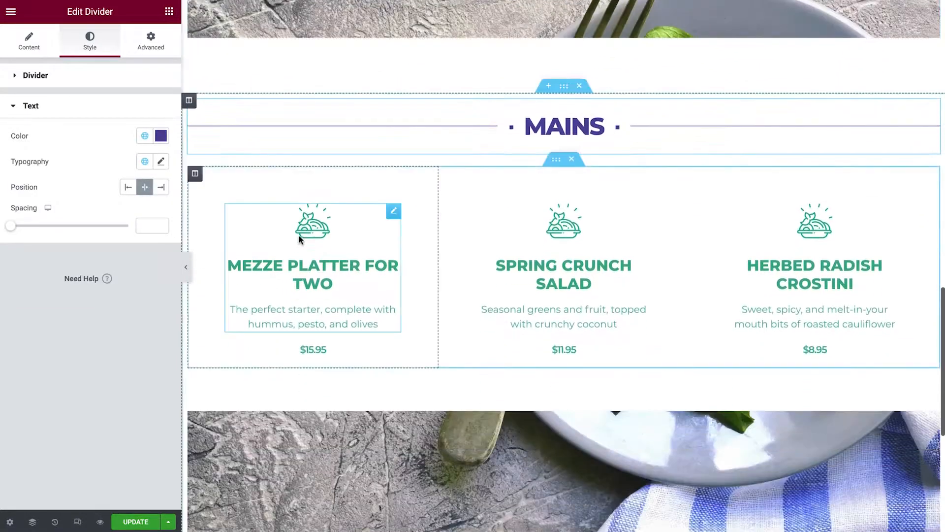
{"action": "left_click", "coordinate": [394, 211]}
{"action": "left_click", "coordinate": [141, 160]}
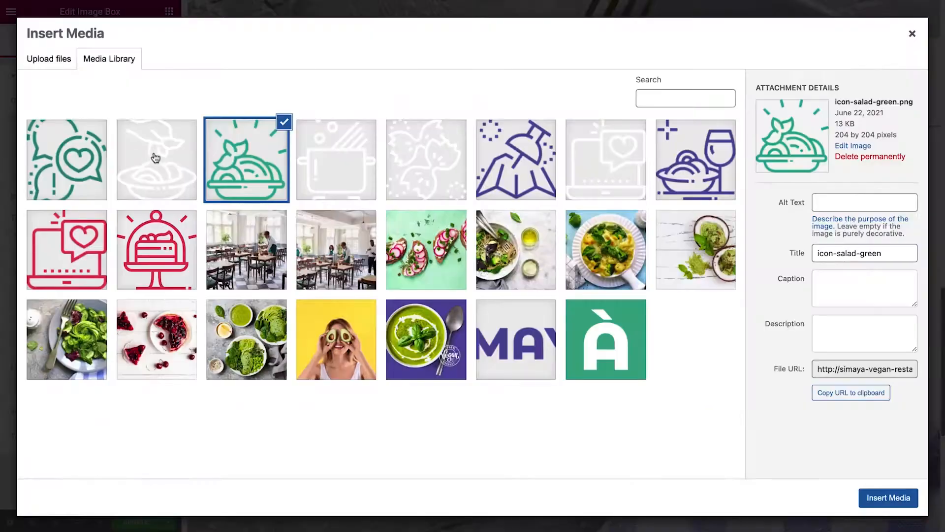
{"action": "left_click", "coordinate": [689, 169]}
{"action": "left_click", "coordinate": [888, 497]}
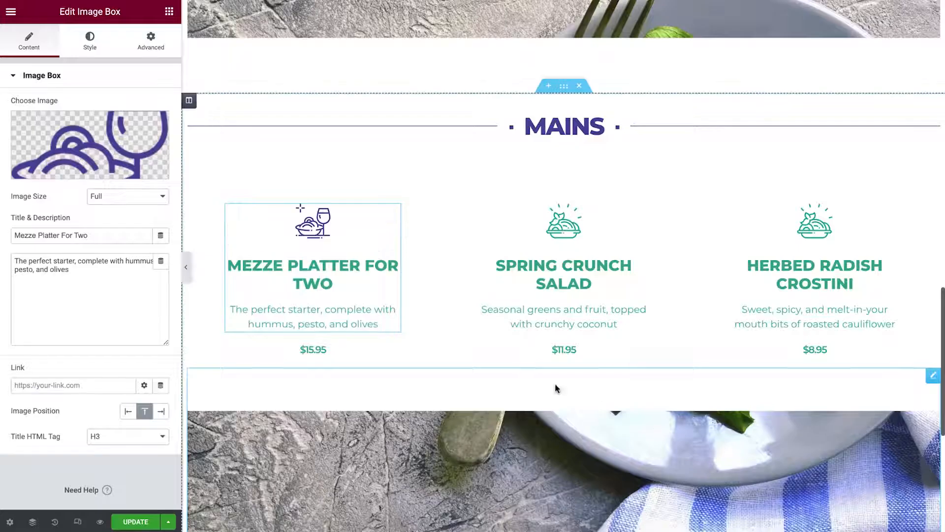
Set the first Mains dish's title to "Black Rice Risotto" and its description to "Topped with kale and hemp pesto; drizzled with olive oil"
{"action": "triple_click", "coordinate": [145, 239]}
{"action": "type", "text": "Black Rice Risotto"}
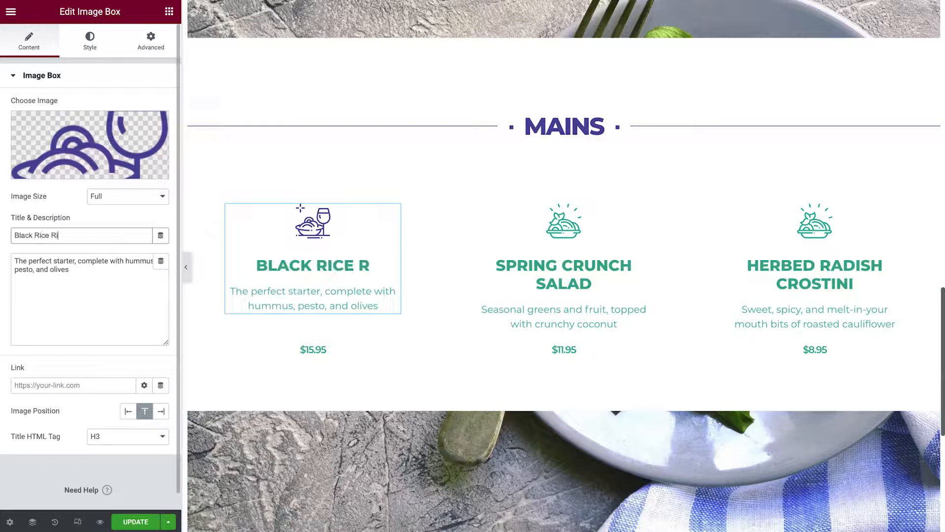
{"action": "triple_click", "coordinate": [127, 274]}
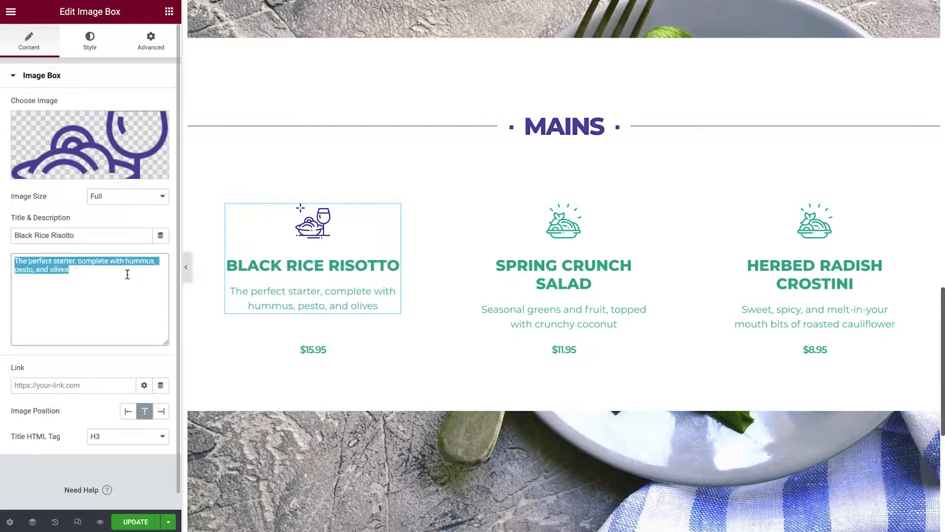
{"action": "type", "text": "Topped with kale and hemp pesto, drizzled with olive oil"}
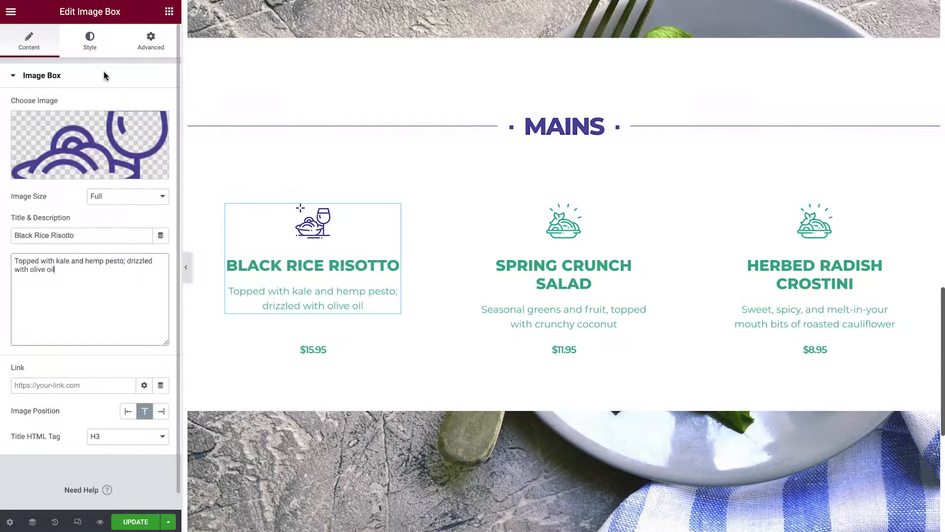
Set the title and description colors of the Black Rice Risotto image box to the global color Grape
{"action": "left_click", "coordinate": [91, 43]}
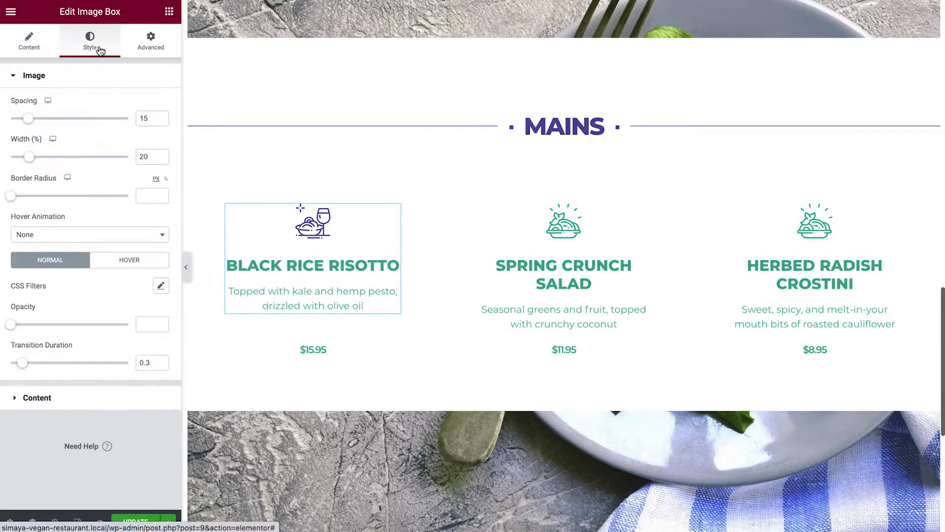
{"action": "left_click", "coordinate": [106, 399]}
{"action": "left_click", "coordinate": [144, 251]}
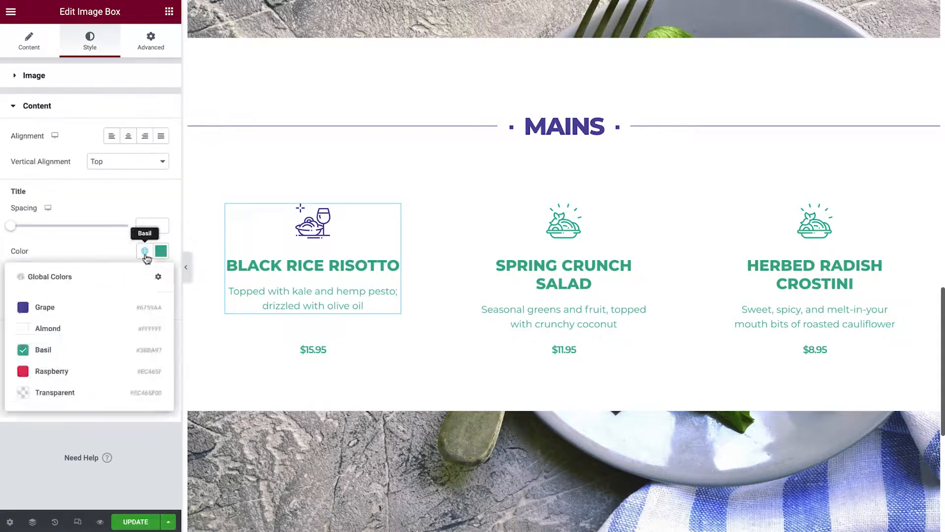
{"action": "left_click", "coordinate": [120, 306]}
{"action": "left_click", "coordinate": [144, 353]}
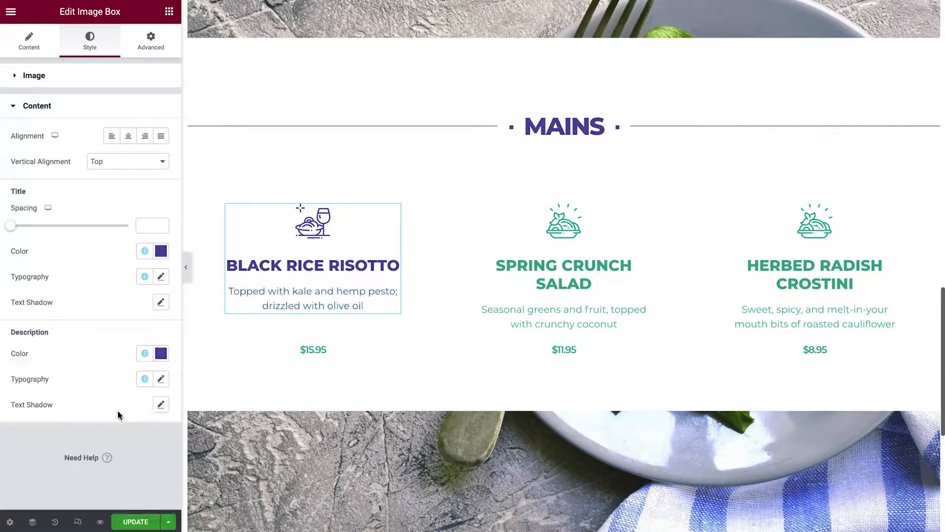
Change the price heading under Black Rice Risotto to "$17.95" and set its text color to Grape
{"action": "left_click", "coordinate": [314, 349]}
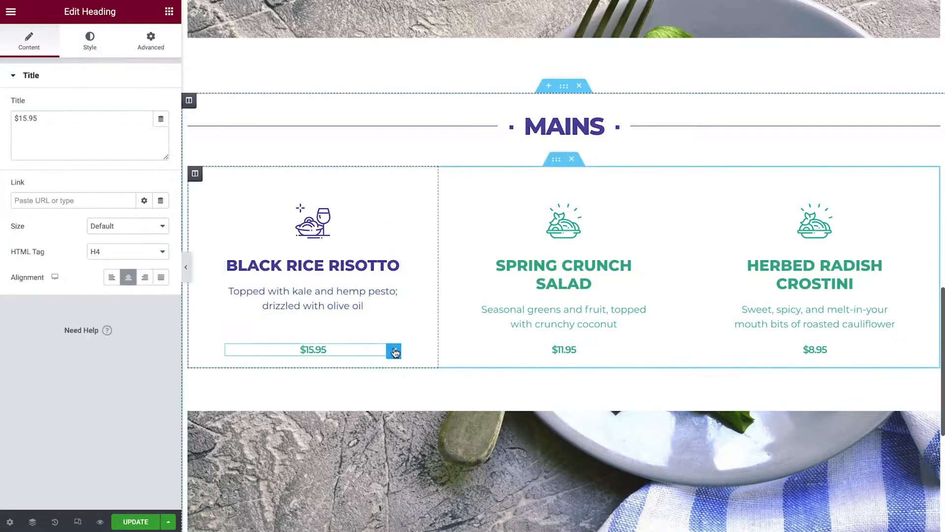
{"action": "triple_click", "coordinate": [102, 127]}
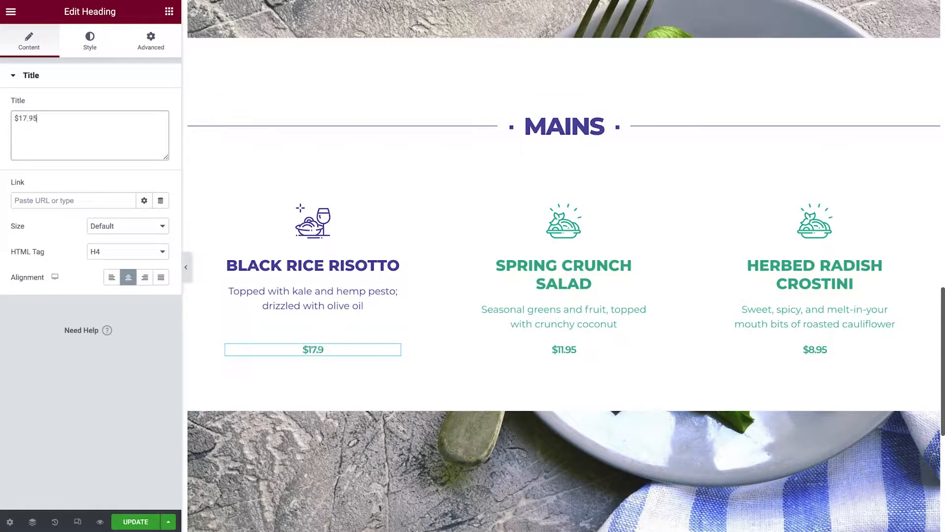
{"action": "left_click", "coordinate": [104, 54]}
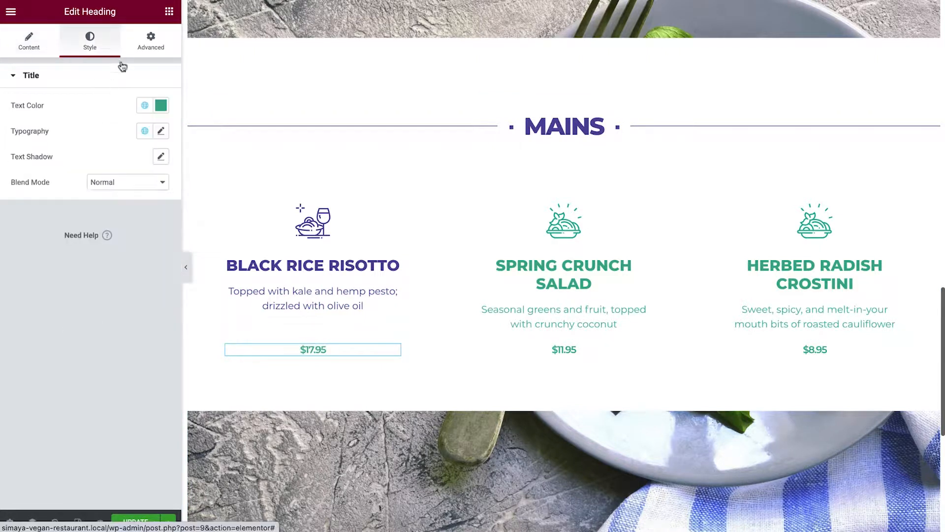
{"action": "left_click", "coordinate": [145, 105]}
{"action": "left_click", "coordinate": [113, 162]}
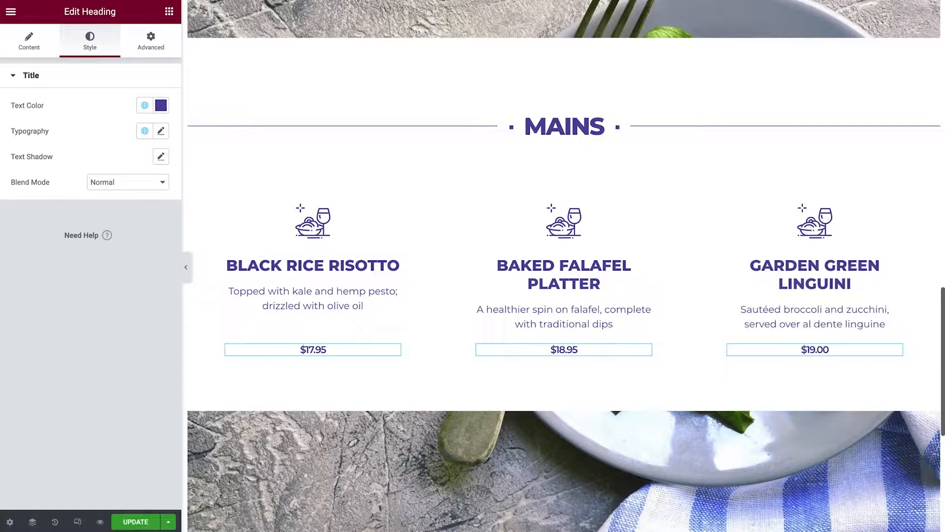
Replace the background image of the spacer below the Mains dishes with the broccoli pasta photo
{"action": "scroll", "coordinate": [228, 158], "scroll_direction": "down", "scroll_amount": 5}
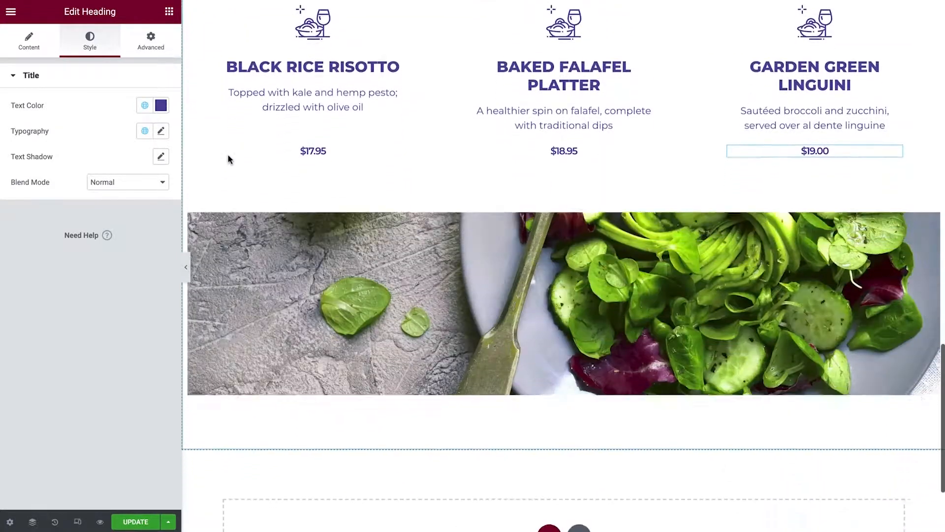
{"action": "left_click", "coordinate": [884, 175]}
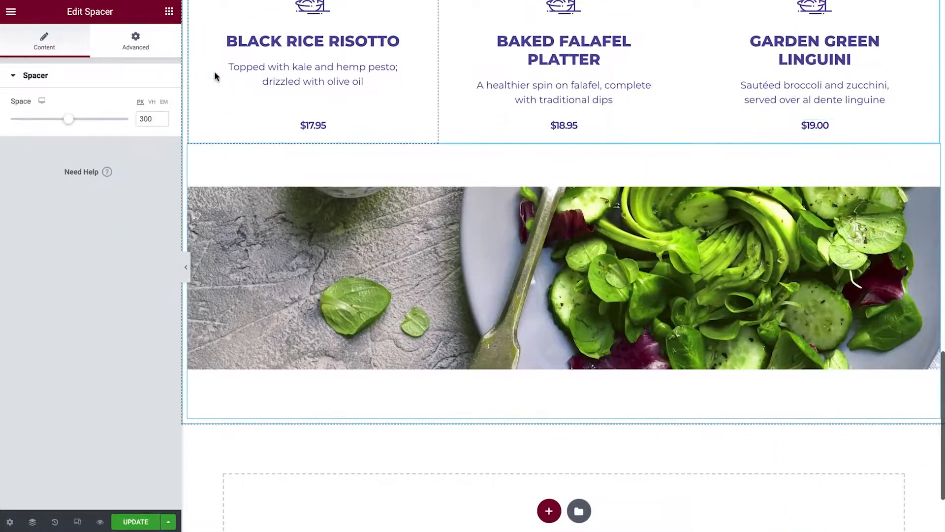
{"action": "left_click", "coordinate": [166, 49]}
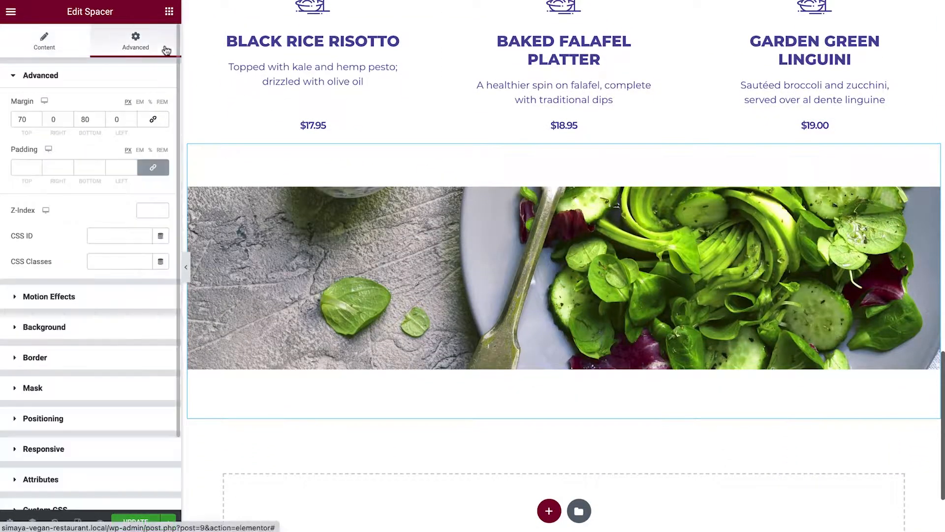
{"action": "left_click", "coordinate": [133, 326]}
{"action": "left_click", "coordinate": [129, 287]}
{"action": "left_click", "coordinate": [606, 253]}
{"action": "left_click", "coordinate": [884, 497]}
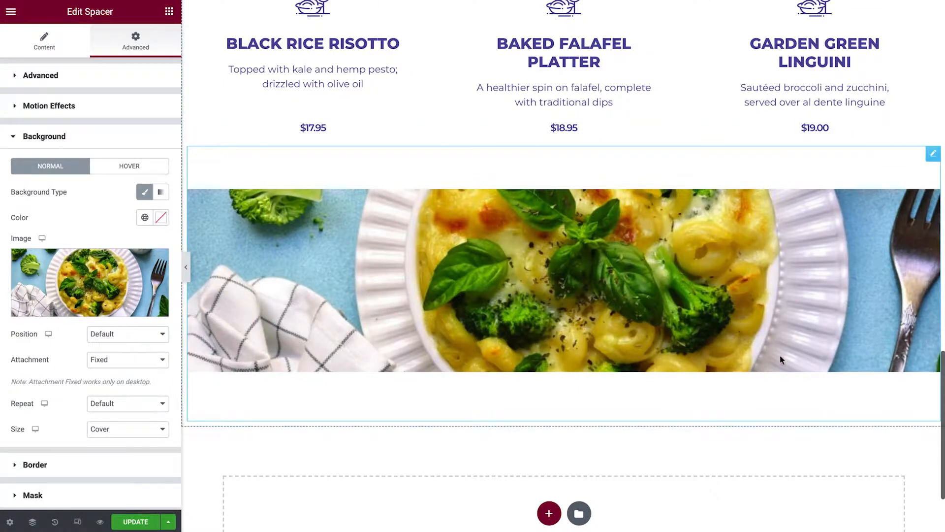
Duplicate the whole Mains section, including its divider, dish columns and image spacer
{"action": "scroll", "coordinate": [758, 321], "scroll_direction": "up", "scroll_amount": 4}
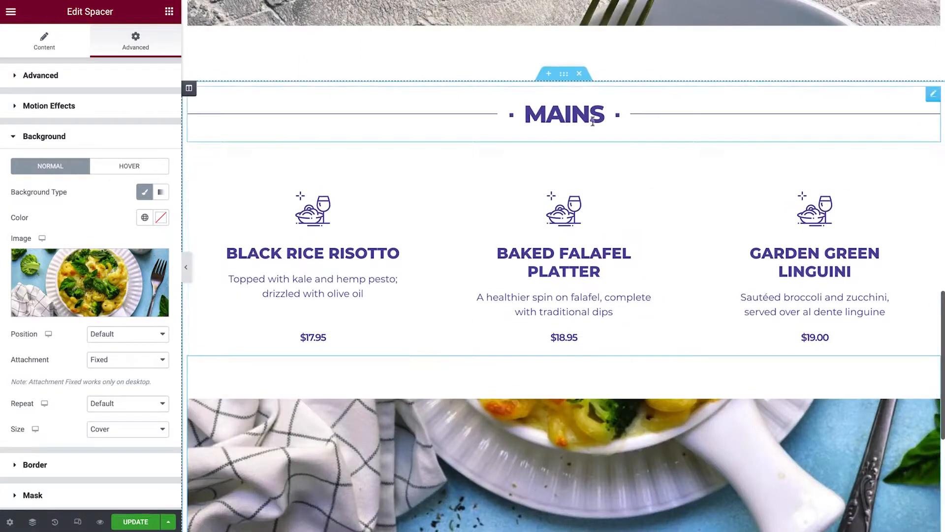
{"action": "right_click", "coordinate": [571, 88]}
{"action": "left_click", "coordinate": [638, 110]}
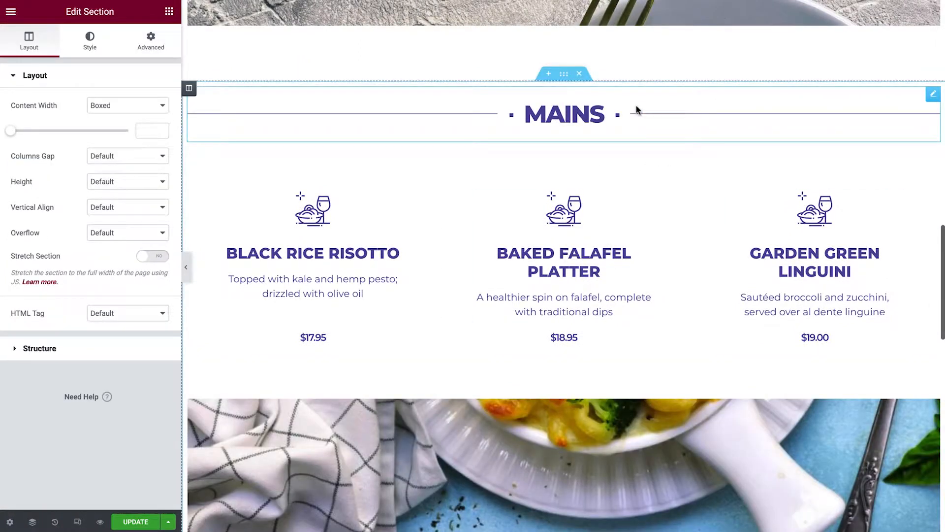
Rename the duplicated Mains section to "Desserts" in the Navigator
{"action": "key", "text": "ctrl+i"}
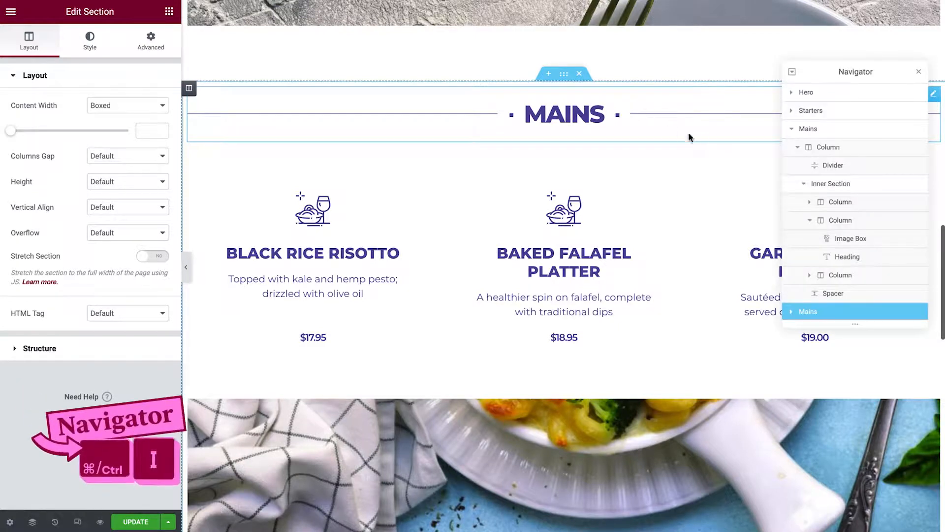
{"action": "left_click", "coordinate": [792, 129]}
{"action": "double_click", "coordinate": [810, 148]}
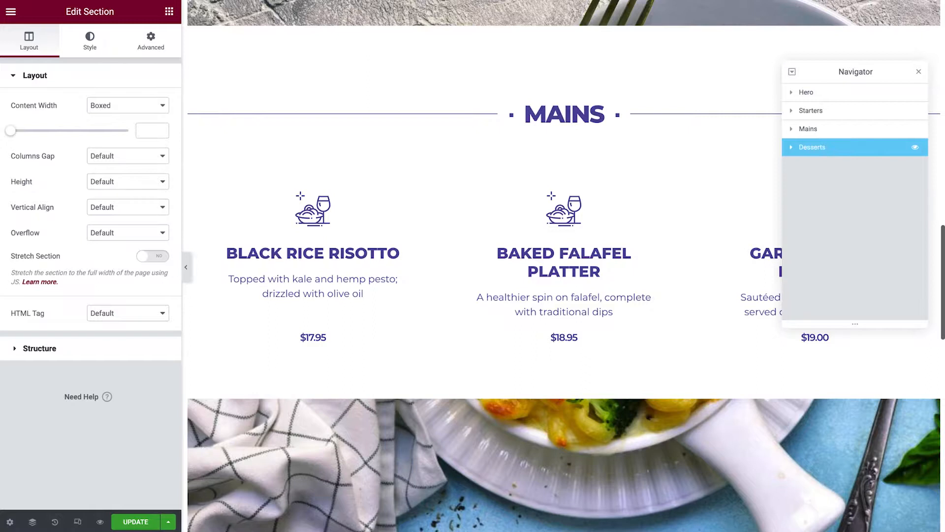
Change the word in the duplicated section's divider text to "Desserts", keeping the dots around it
{"action": "scroll", "coordinate": [840, 147], "scroll_direction": "down", "scroll_amount": 8}
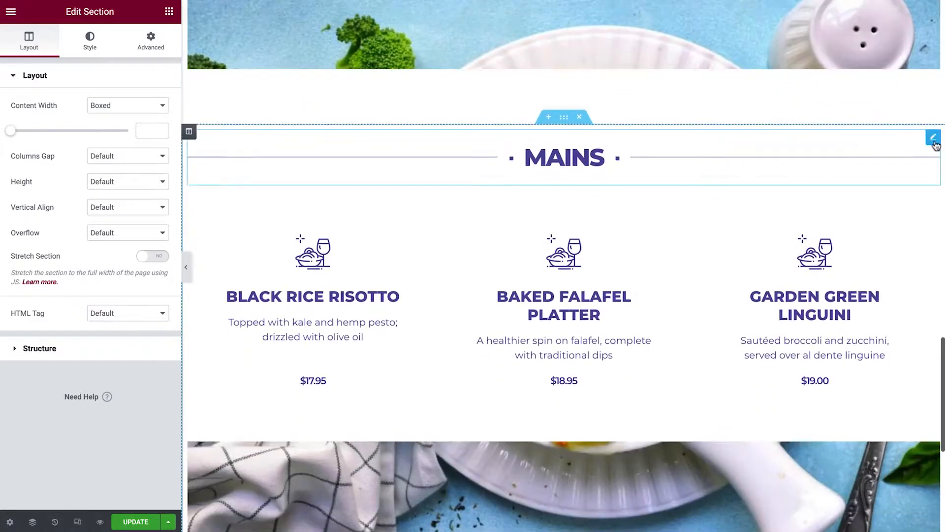
{"action": "left_click", "coordinate": [934, 140]}
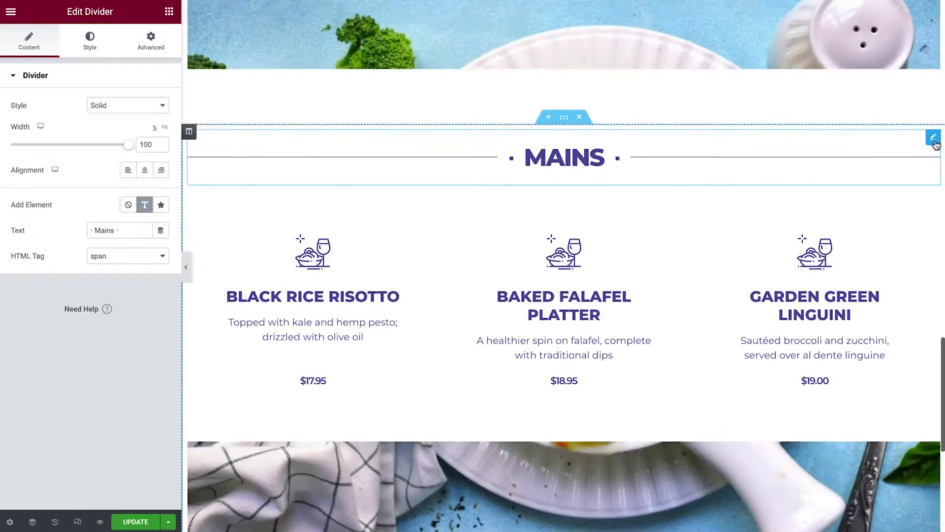
{"action": "double_click", "coordinate": [104, 230]}
{"action": "type", "text": "Desserts"}
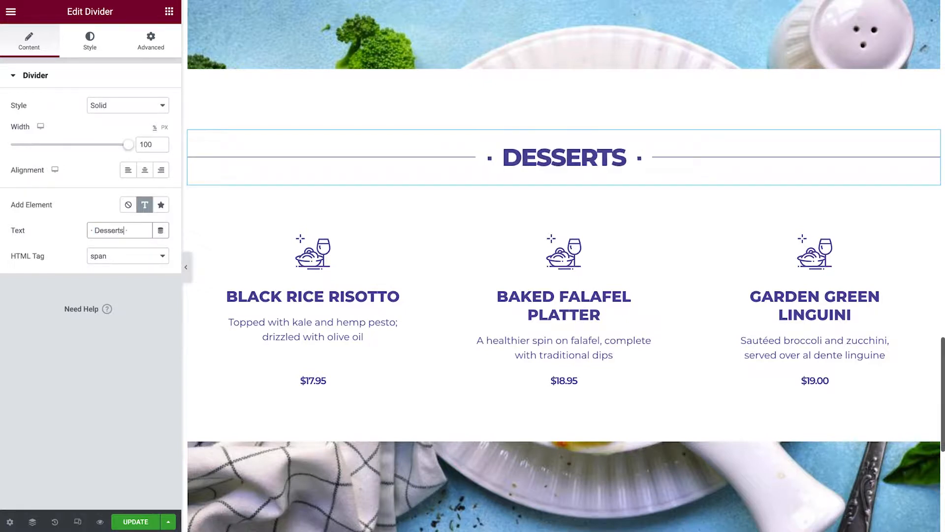
Set both the line color and the text color of the Desserts divider to the global color Raspberry
{"action": "left_click", "coordinate": [91, 40]}
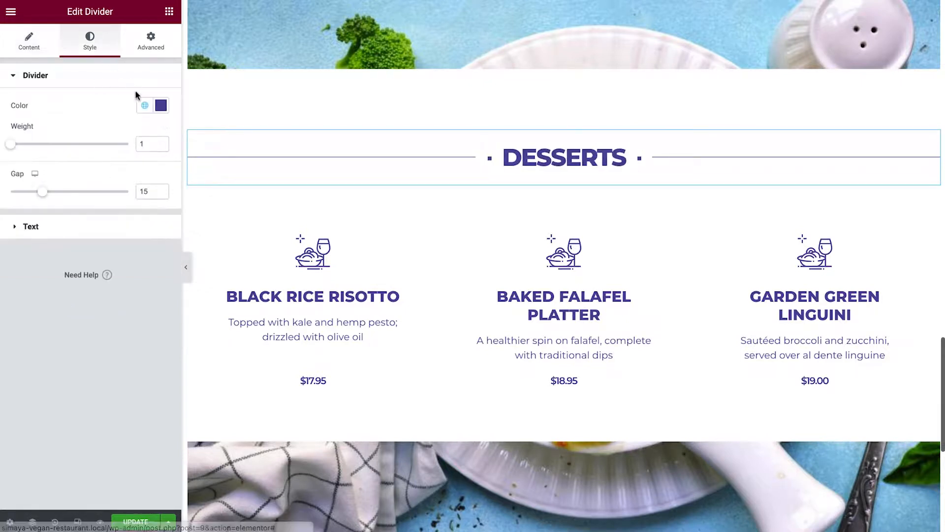
{"action": "left_click", "coordinate": [144, 105]}
{"action": "left_click", "coordinate": [112, 226]}
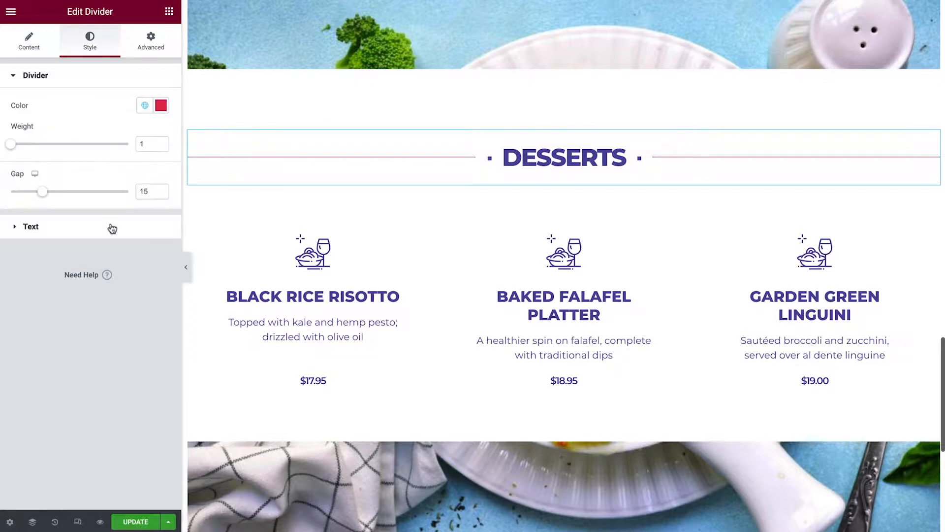
{"action": "left_click", "coordinate": [112, 231]}
{"action": "left_click", "coordinate": [143, 137]}
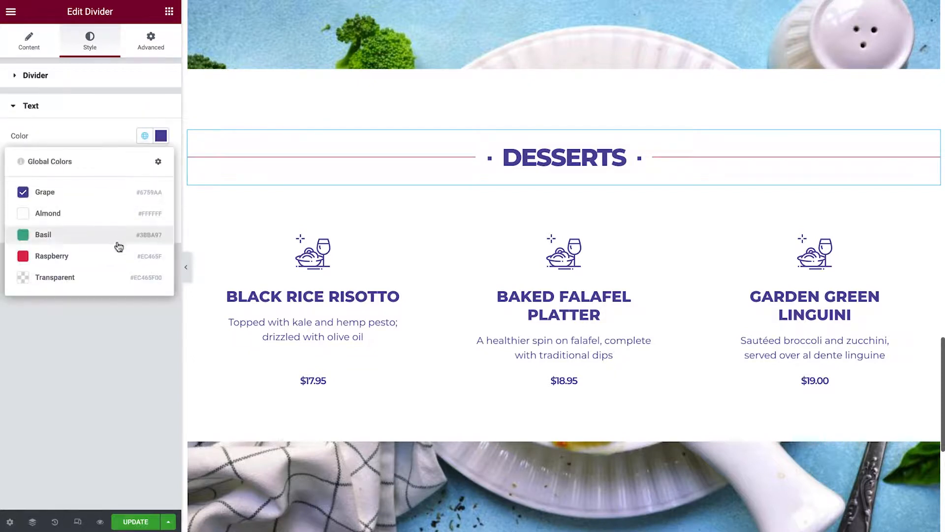
{"action": "left_click", "coordinate": [116, 255]}
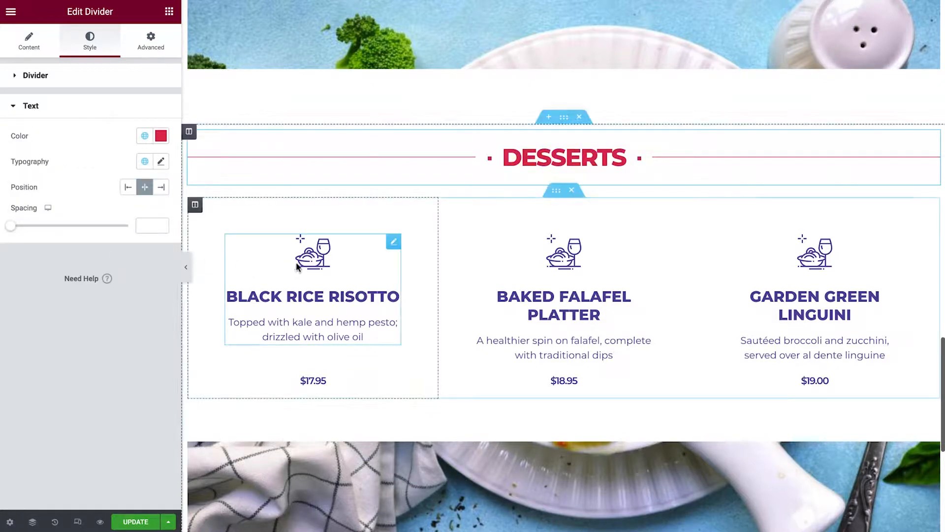
Replace the icon of the first dish under Desserts with icon-dessert-pink.png from the media library
{"action": "left_click", "coordinate": [394, 242]}
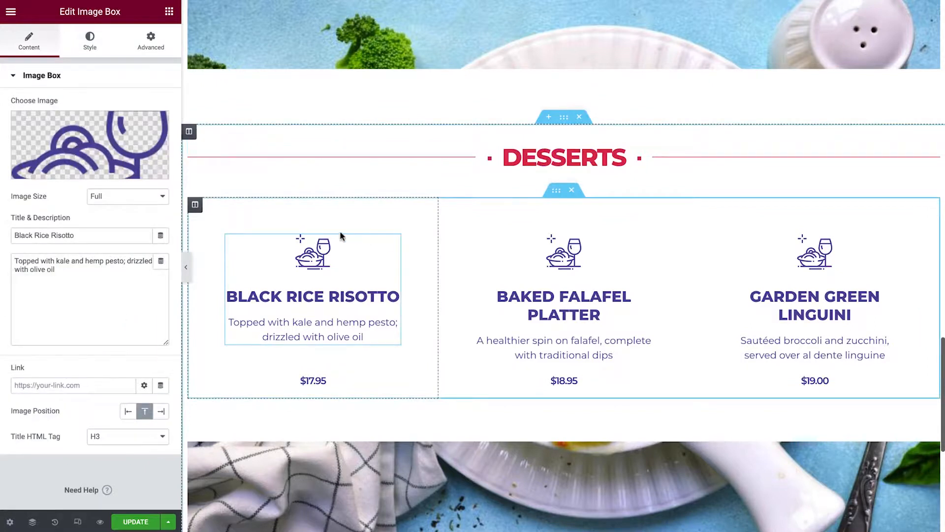
{"action": "left_click", "coordinate": [140, 152]}
{"action": "left_click", "coordinate": [153, 232]}
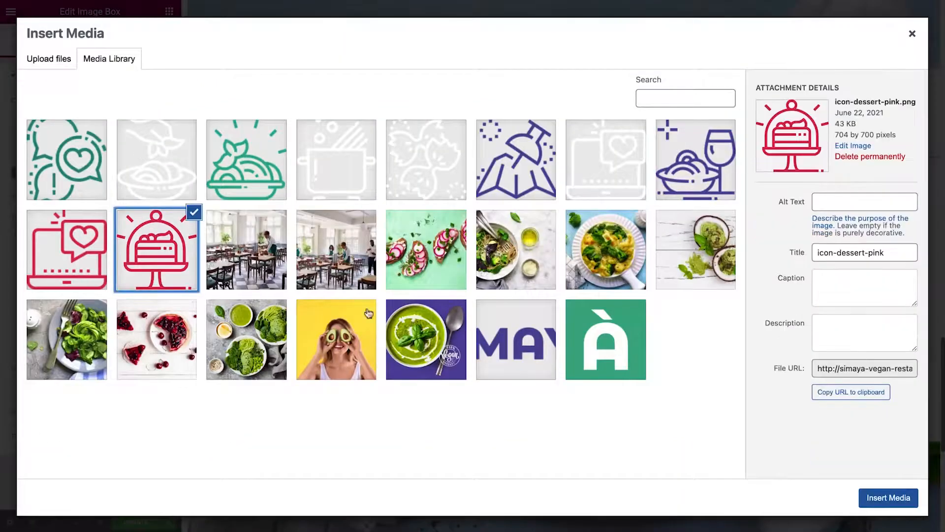
{"action": "left_click", "coordinate": [862, 498]}
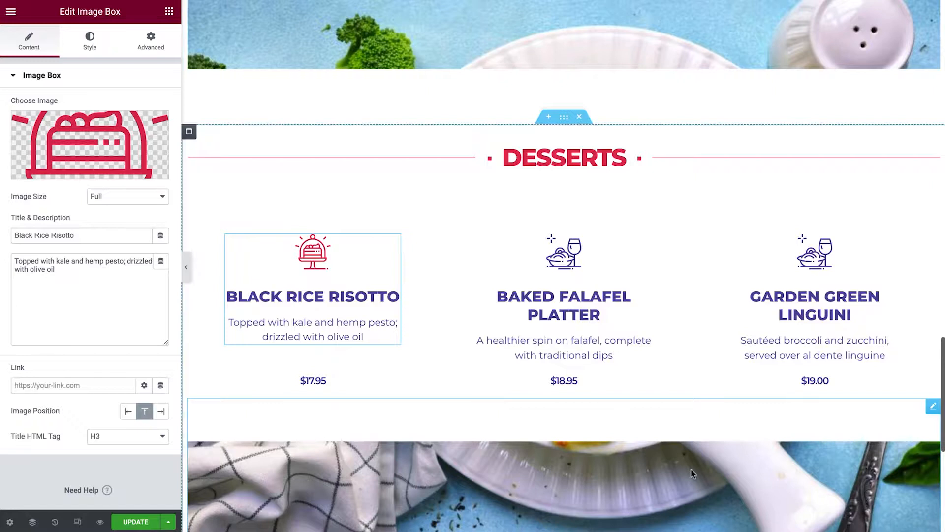
Change the first Desserts dish's title to "CocoChoco Cake" and its description to "The fudgiest dark chocolate cake, layered with coconut"
{"action": "triple_click", "coordinate": [126, 234]}
{"action": "type", "text": "CocoChoco Cake"}
{"action": "triple_click", "coordinate": [41, 265]}
{"action": "type", "text": "The fudgiest dark chocolate cake, layered with coconut"}
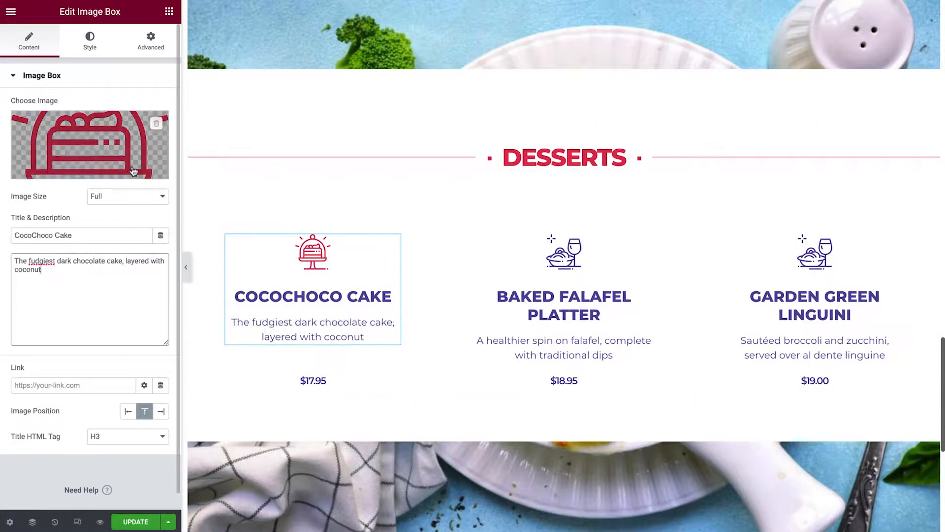
Set both the title color and the description color of the CocoChoco Cake image box to the global color Raspberry
{"action": "left_click", "coordinate": [92, 43]}
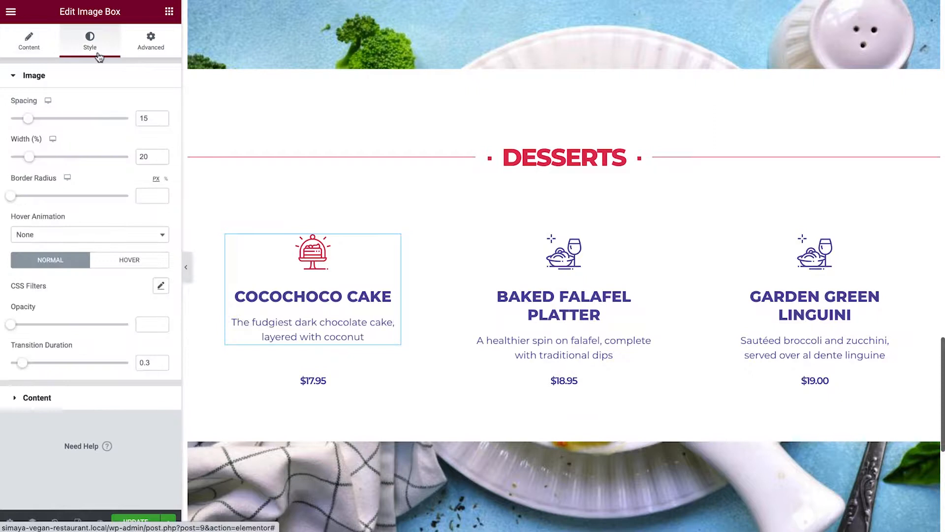
{"action": "left_click", "coordinate": [71, 401]}
{"action": "left_click", "coordinate": [145, 251]}
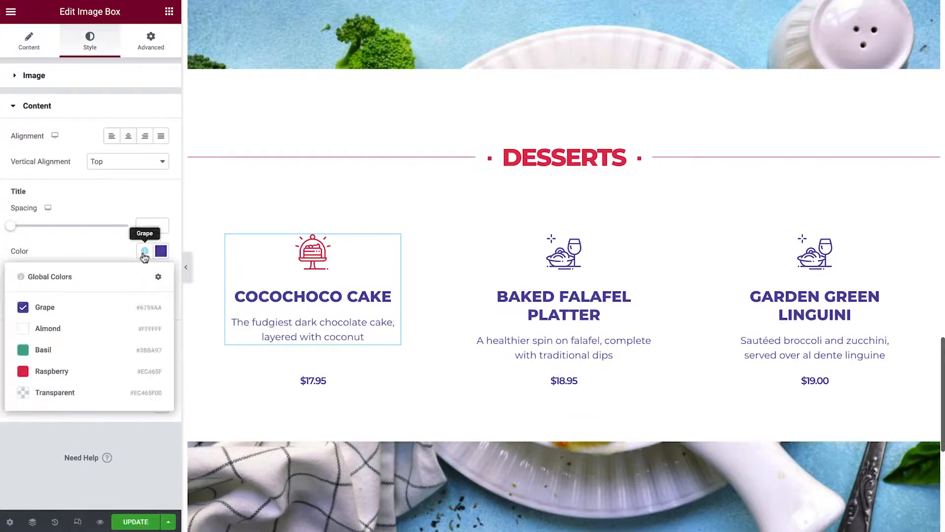
{"action": "left_click", "coordinate": [124, 374]}
{"action": "left_click", "coordinate": [146, 355]}
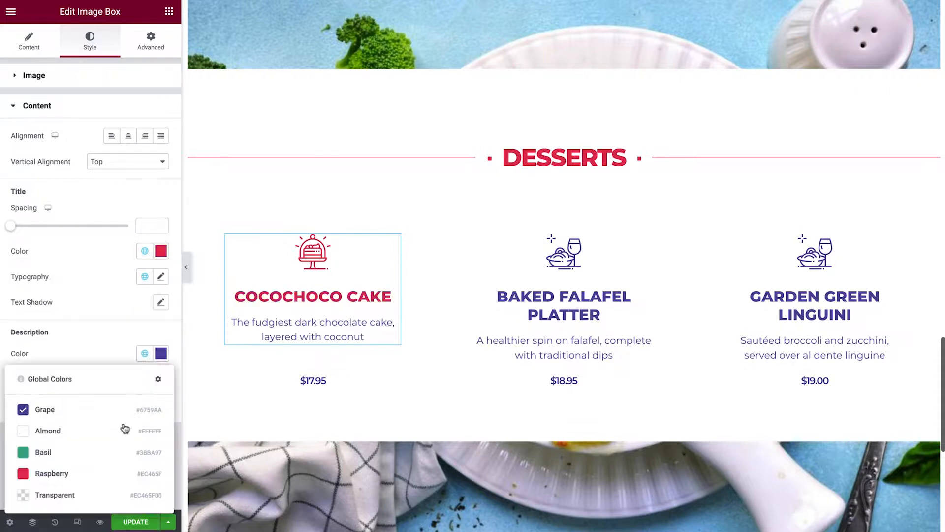
{"action": "left_click", "coordinate": [115, 474]}
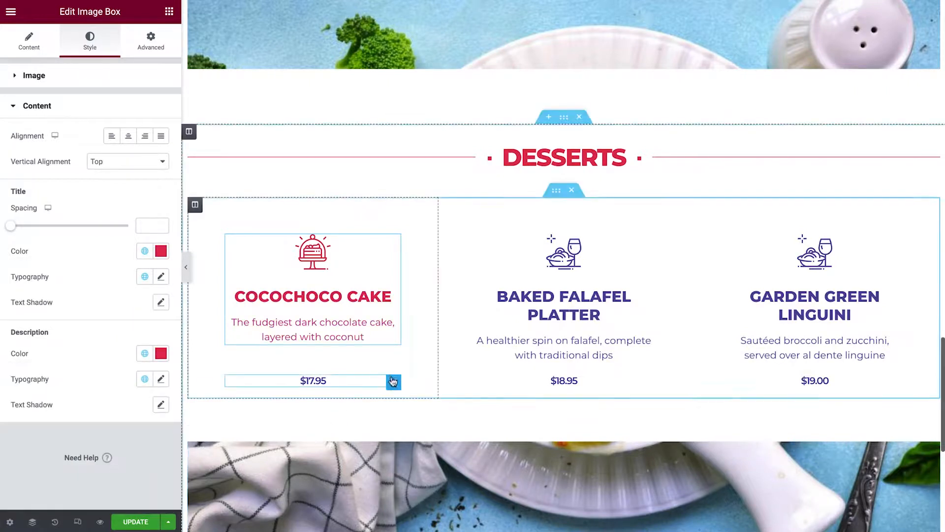
Change the price under CocoChoco Cake to "$7.95" and set its text color to the global color Raspberry
{"action": "left_click", "coordinate": [393, 381]}
{"action": "triple_click", "coordinate": [109, 129]}
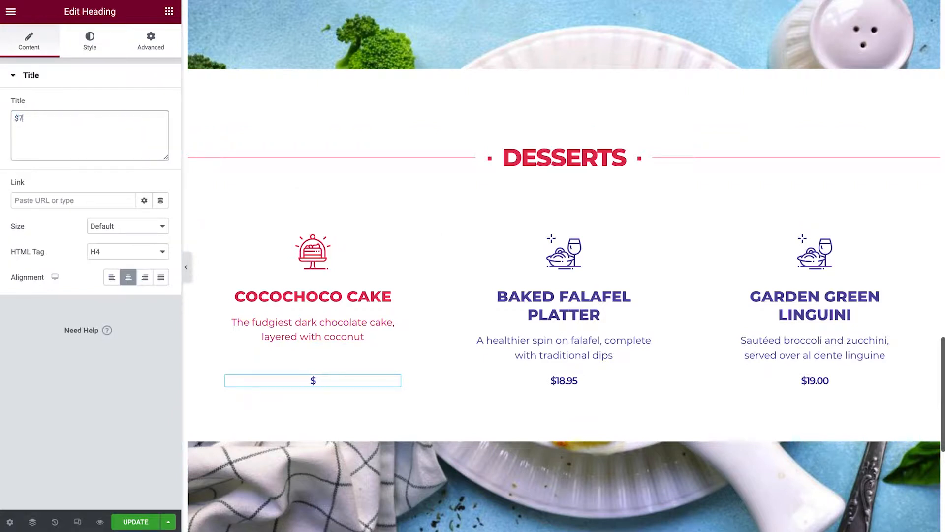
{"action": "left_click", "coordinate": [99, 52]}
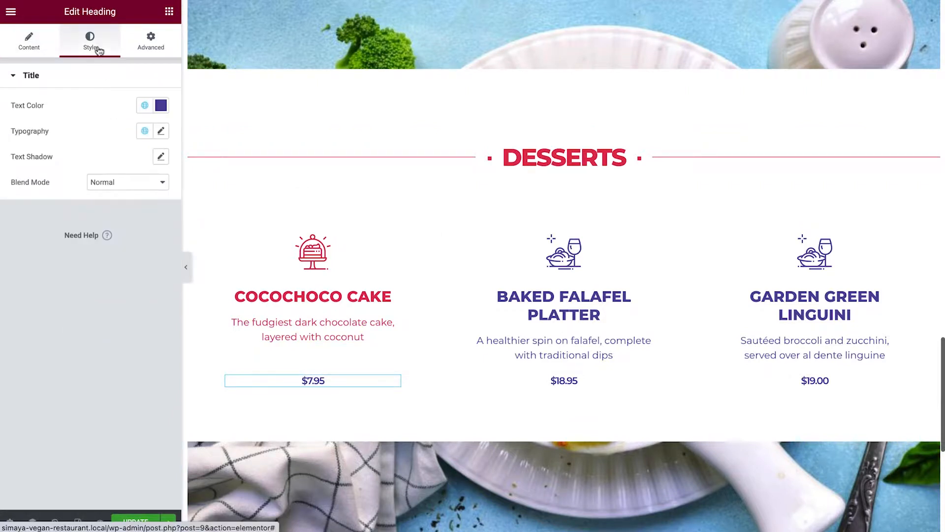
{"action": "left_click", "coordinate": [143, 106]}
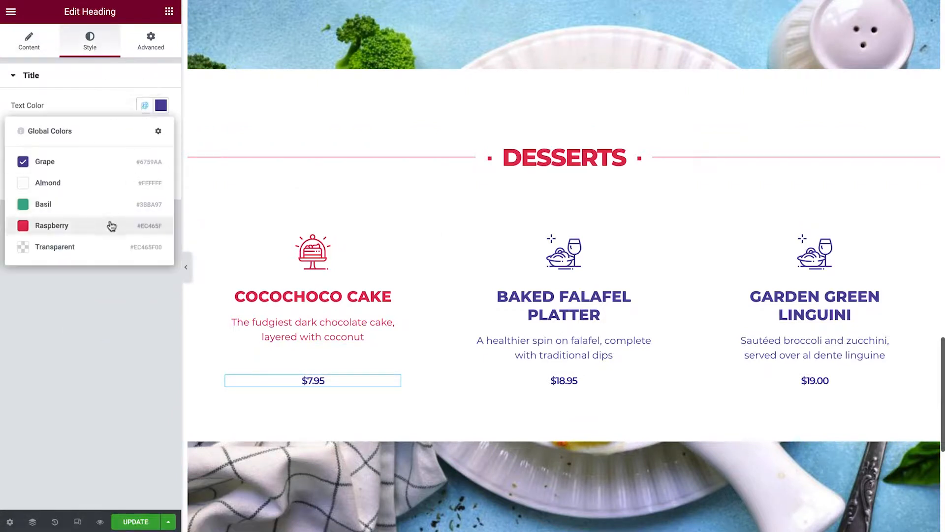
{"action": "left_click", "coordinate": [51, 225]}
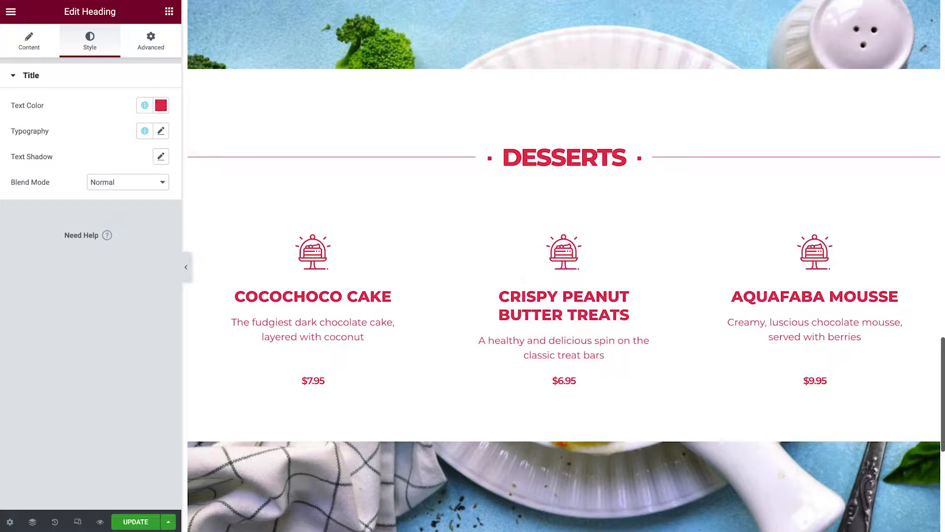
Replace the background image of the spacer below the Desserts dishes with the berry pie photo from the media library
{"action": "scroll", "coordinate": [566, 275], "scroll_direction": "down", "scroll_amount": 3}
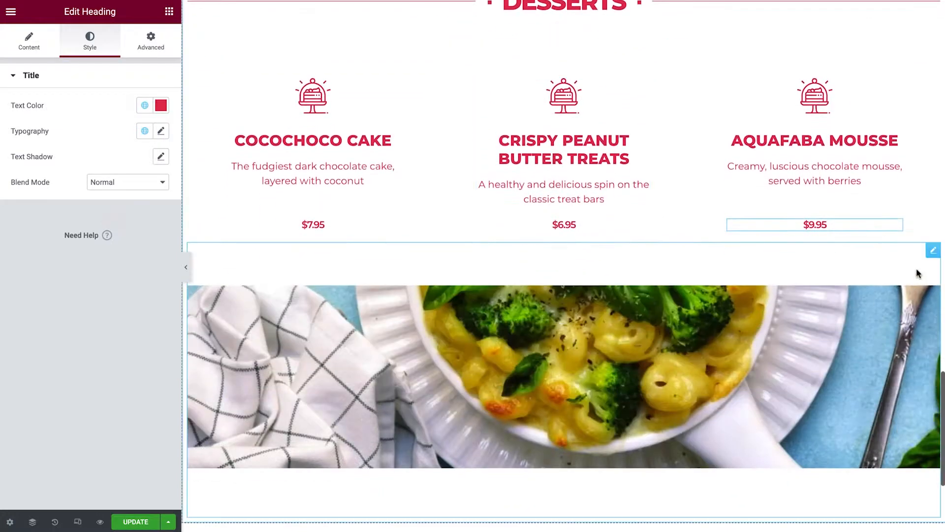
{"action": "left_click", "coordinate": [932, 254]}
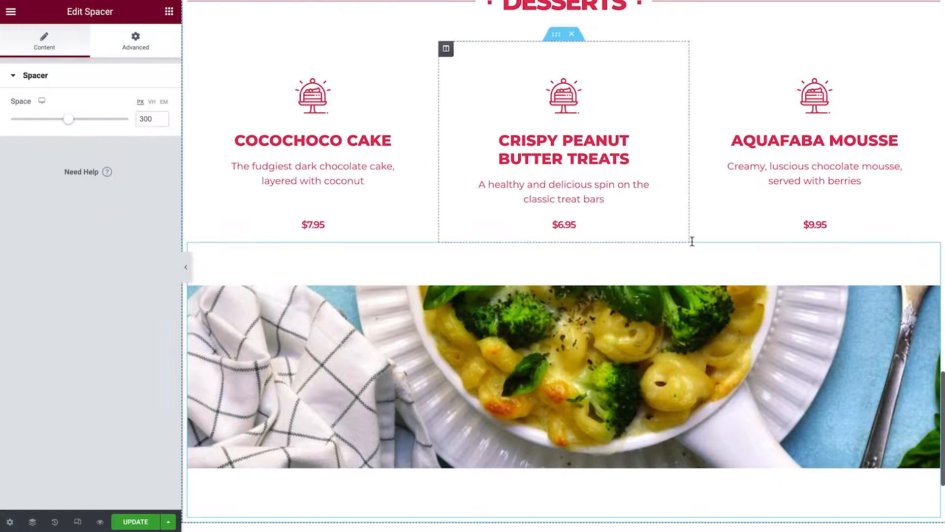
{"action": "left_click", "coordinate": [144, 49]}
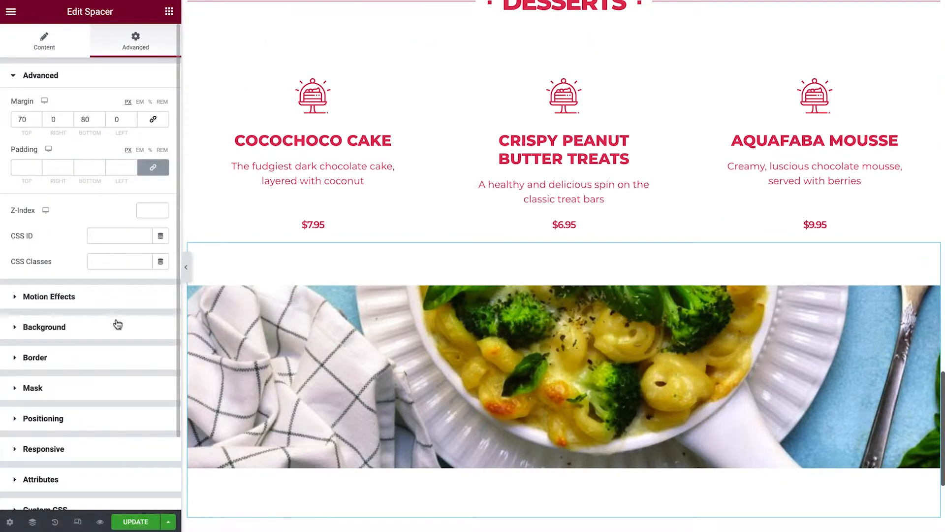
{"action": "left_click", "coordinate": [117, 326]}
{"action": "left_click", "coordinate": [117, 297]}
{"action": "left_click", "coordinate": [159, 328]}
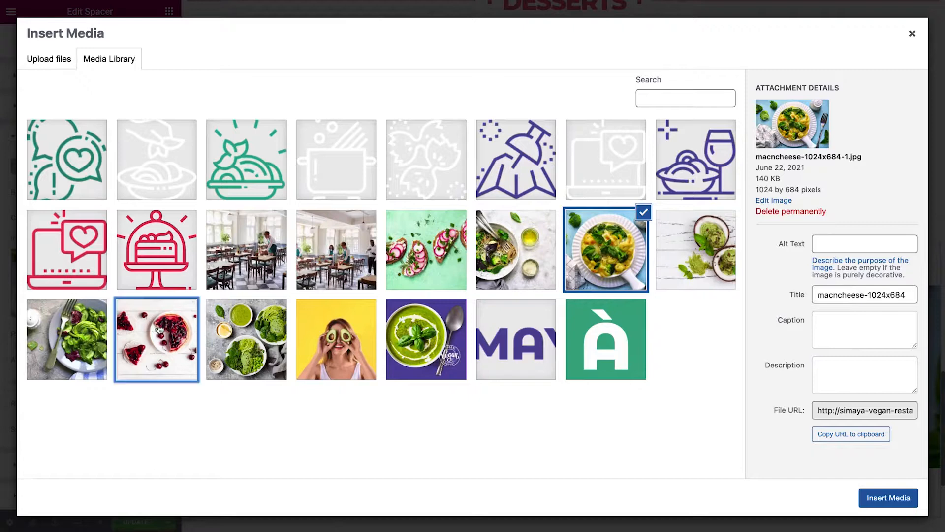
{"action": "left_click", "coordinate": [870, 499]}
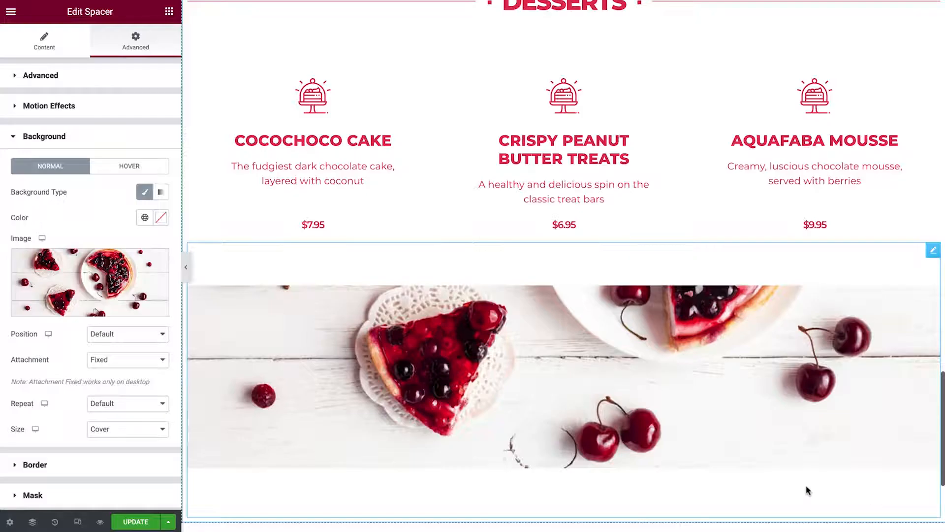
Preview the full-width page without the editing panel, from the Desserts section up to the Seasonal Menu hero, then restore the panel
{"action": "left_click", "coordinate": [186, 269]}
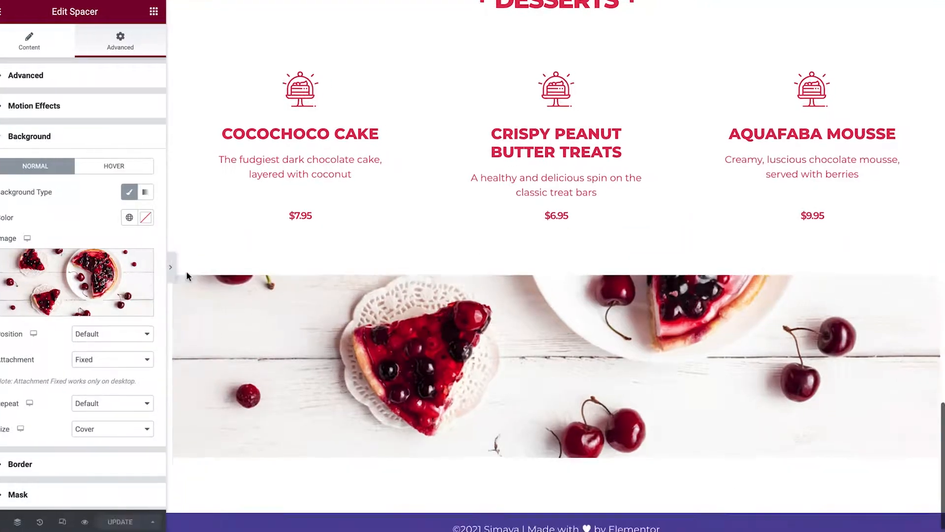
{"action": "scroll", "coordinate": [186, 274], "scroll_direction": "up", "scroll_amount": 1}
{"action": "scroll", "coordinate": [473, 266], "scroll_direction": "up", "scroll_amount": 5}
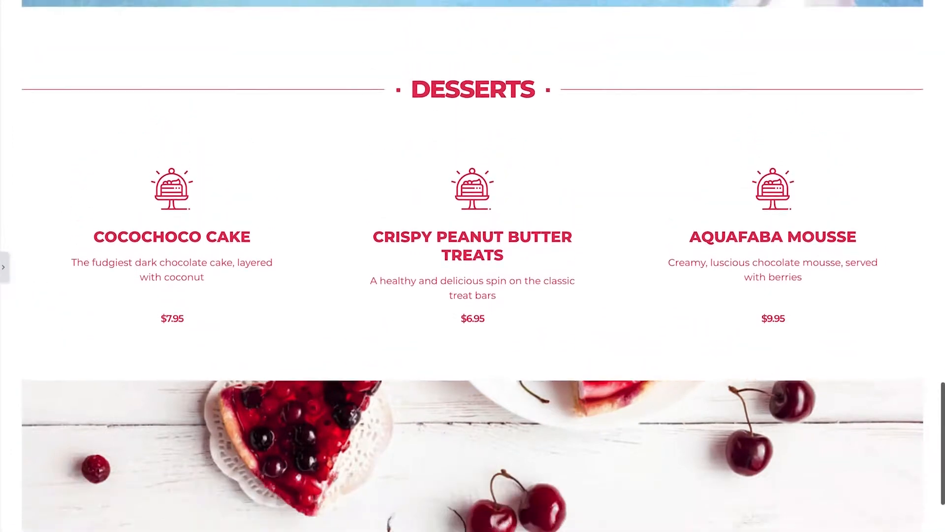
{"action": "scroll", "coordinate": [473, 266], "scroll_direction": "up", "scroll_amount": 5}
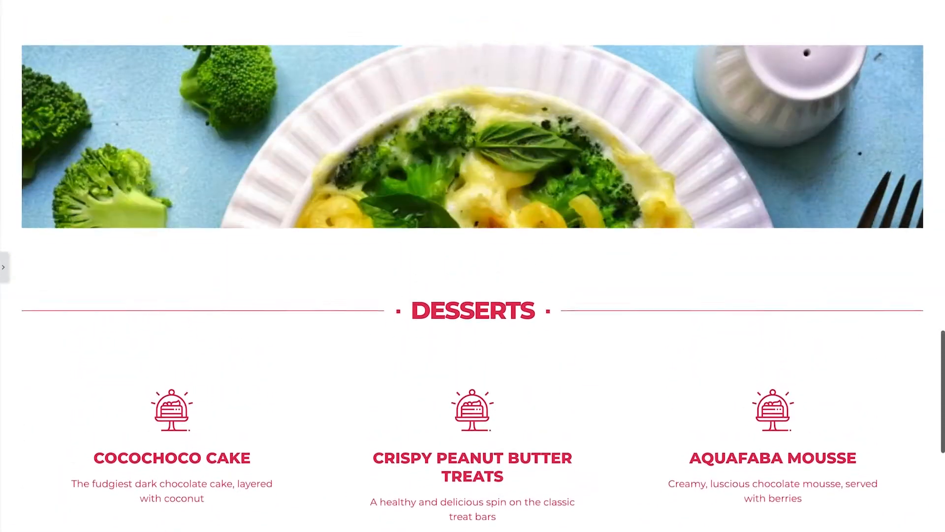
{"action": "scroll", "coordinate": [472, 266], "scroll_direction": "up", "scroll_amount": 5}
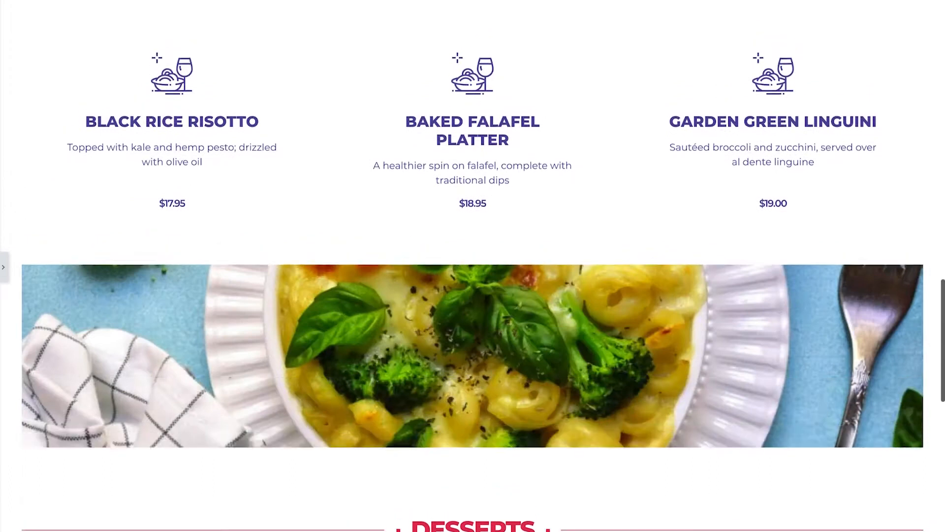
{"action": "scroll", "coordinate": [472, 266], "scroll_direction": "up", "scroll_amount": 5}
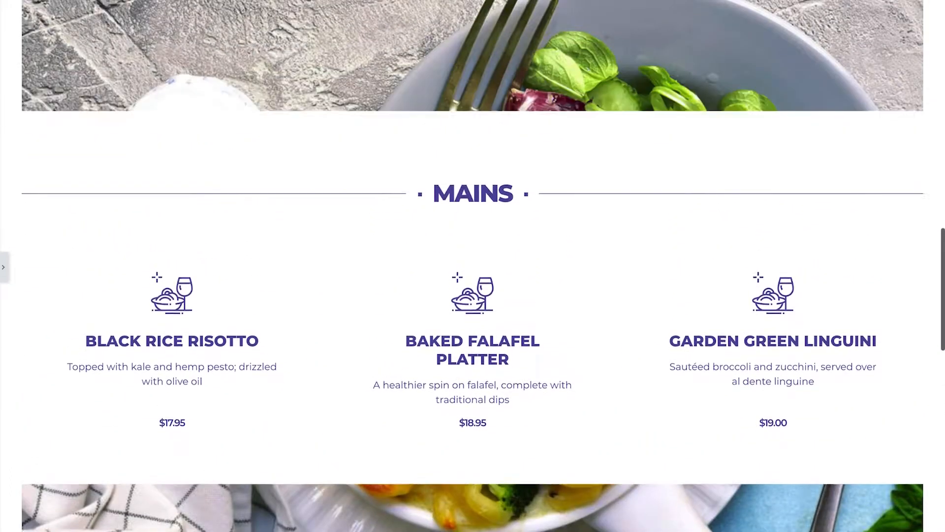
{"action": "scroll", "coordinate": [473, 266], "scroll_direction": "up", "scroll_amount": 5}
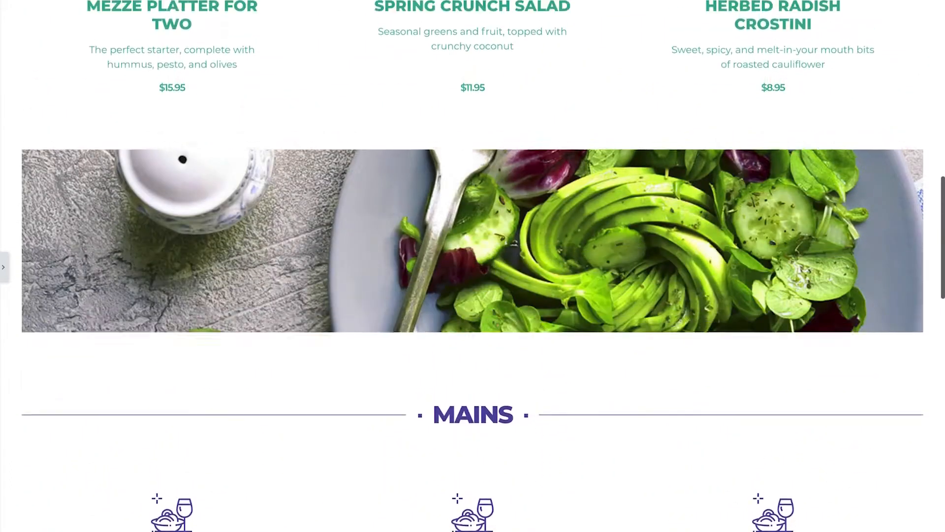
{"action": "scroll", "coordinate": [472, 266], "scroll_direction": "up", "scroll_amount": 5}
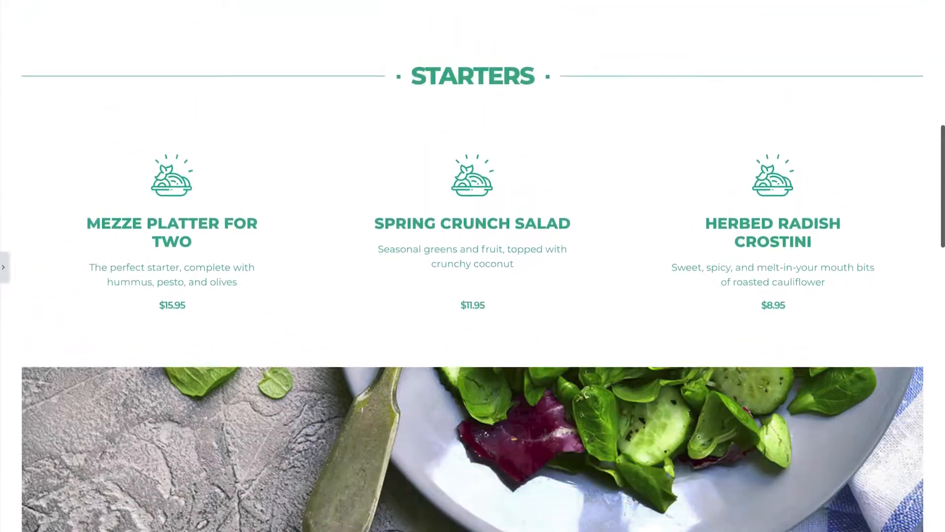
{"action": "scroll", "coordinate": [473, 266], "scroll_direction": "up", "scroll_amount": 5}
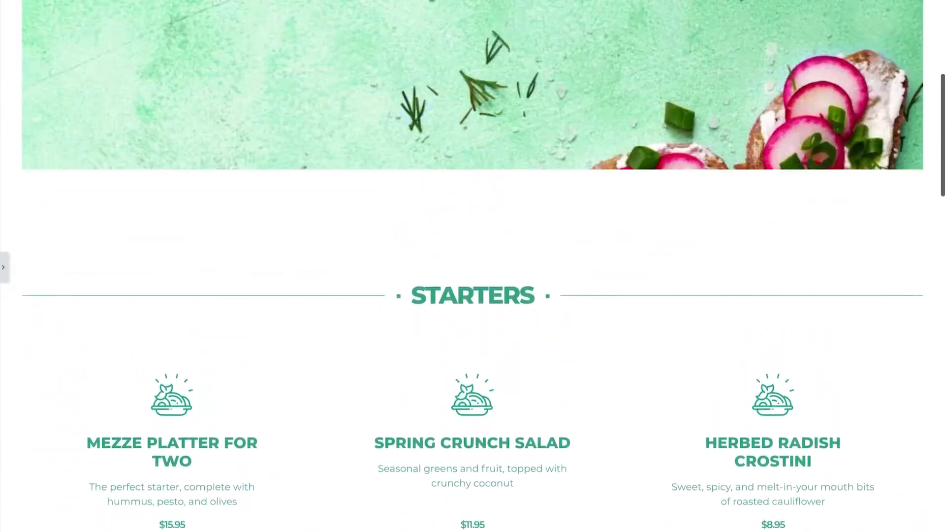
{"action": "scroll", "coordinate": [473, 266], "scroll_direction": "up", "scroll_amount": 4}
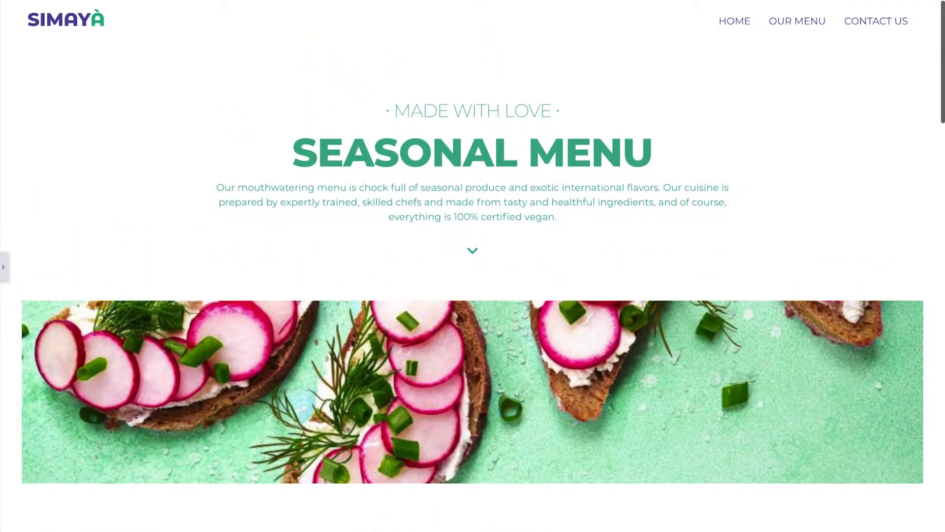
{"action": "left_click", "coordinate": [3, 277]}
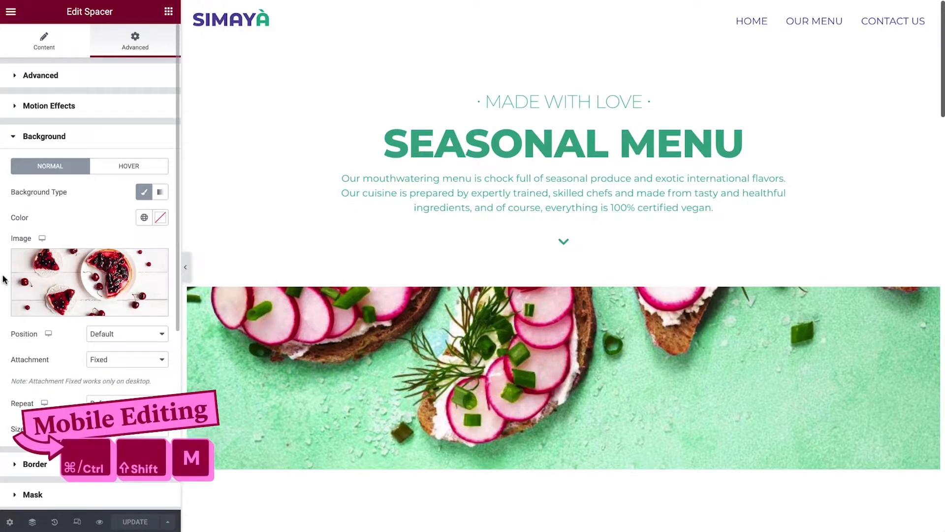
Switch to responsive editing in tablet view and check the page down to the Starters section
{"action": "key", "text": "ctrl+shift+m"}
{"action": "scroll", "coordinate": [346, 172], "scroll_direction": "down", "scroll_amount": 4}
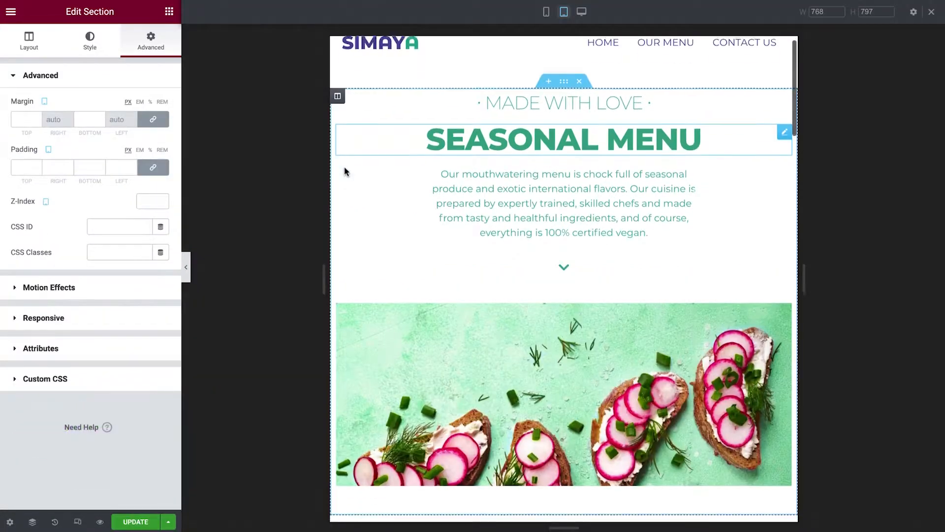
{"action": "scroll", "coordinate": [346, 172], "scroll_direction": "down", "scroll_amount": 5}
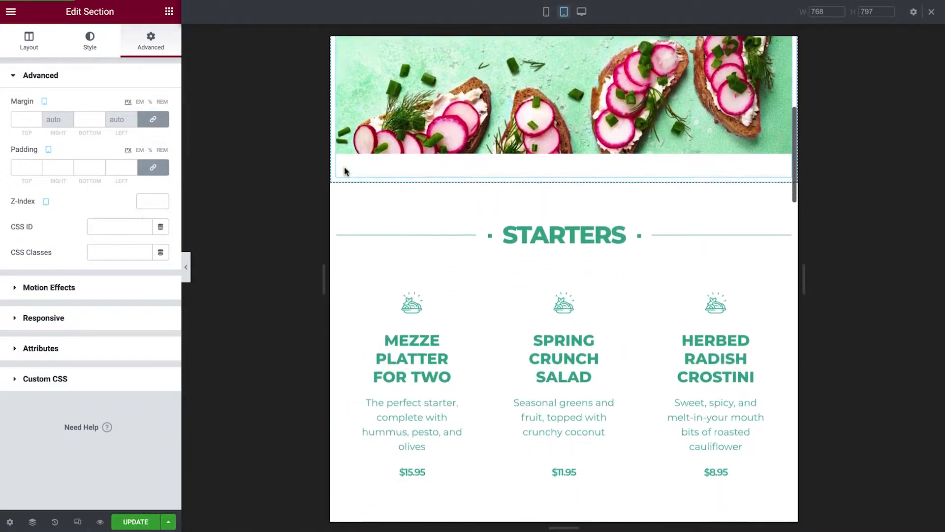
{"action": "scroll", "coordinate": [346, 173], "scroll_direction": "down", "scroll_amount": 2}
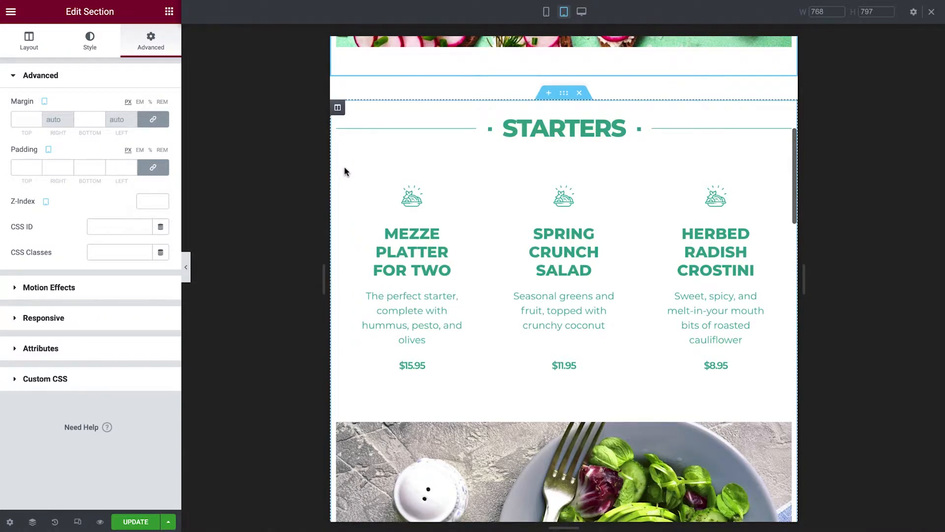
Set the first Starters column's tablet padding, unlinked and in percent, to 10 top, 10 right, 5 bottom and 10 left
{"action": "left_click", "coordinate": [345, 171]}
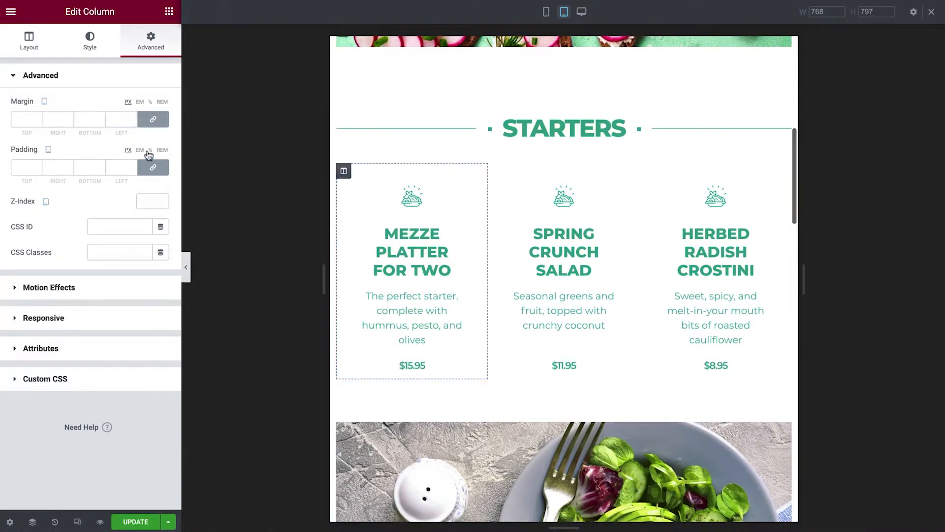
{"action": "left_click", "coordinate": [152, 167]}
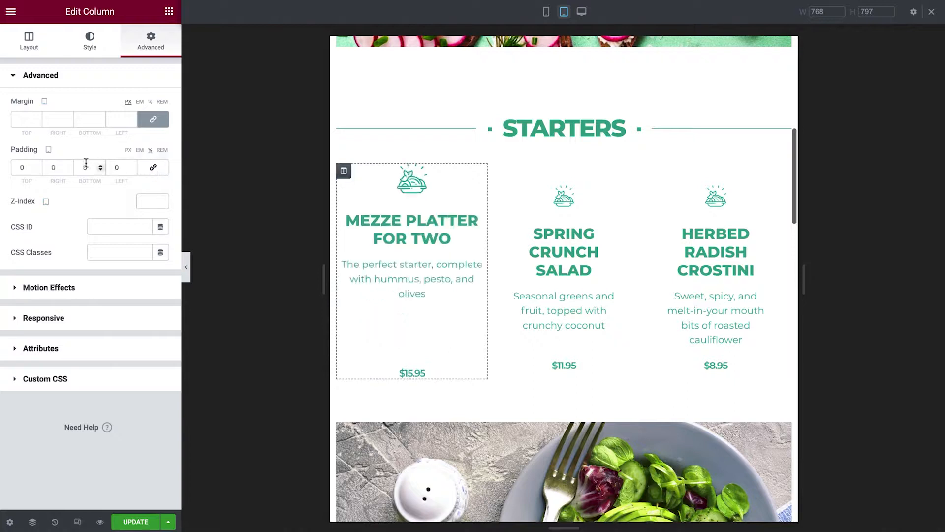
{"action": "type", "text": "10"}
{"action": "key", "text": "Tab"}
{"action": "type", "text": "10"}
{"action": "key", "text": "Tab"}
{"action": "type", "text": "5"}
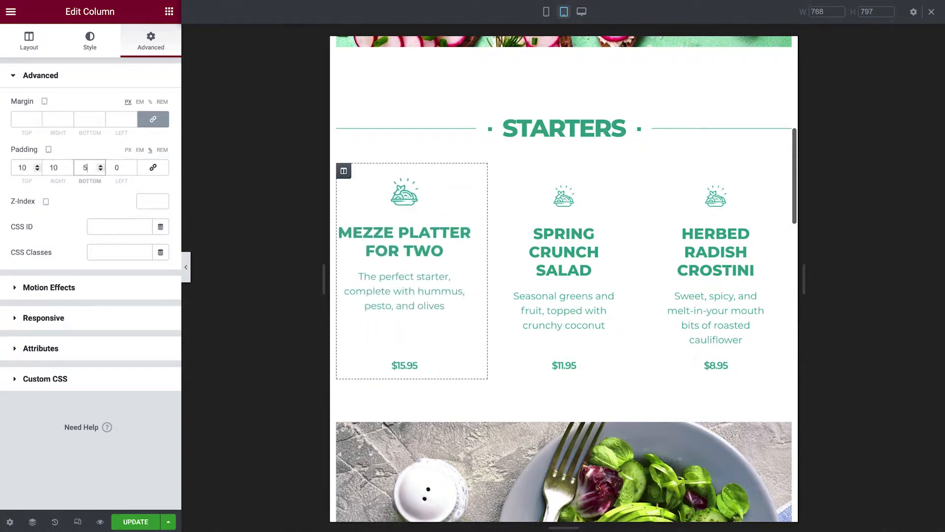
{"action": "key", "text": "Tab"}
{"action": "type", "text": "10"}
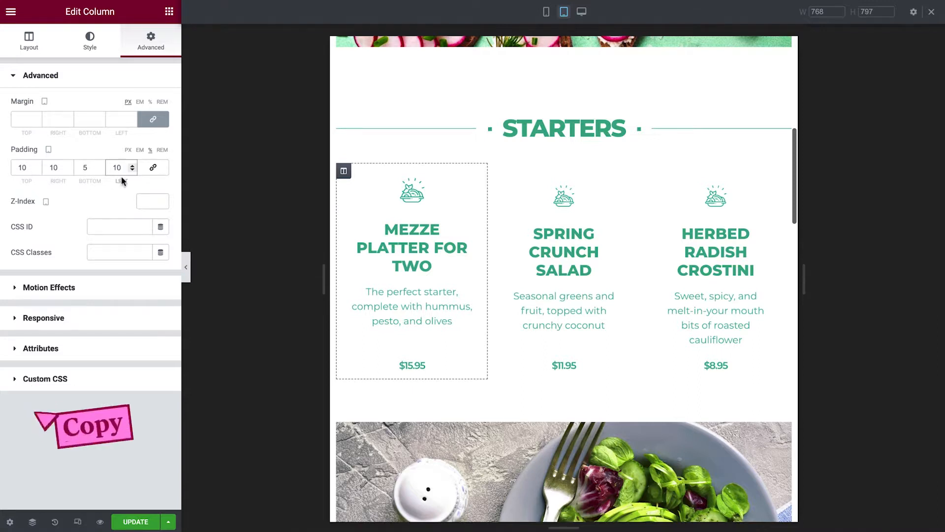
Copy the Mezze Platter for Two column and paste its style onto the Spring Crunch Salad column
{"action": "right_click", "coordinate": [343, 173]}
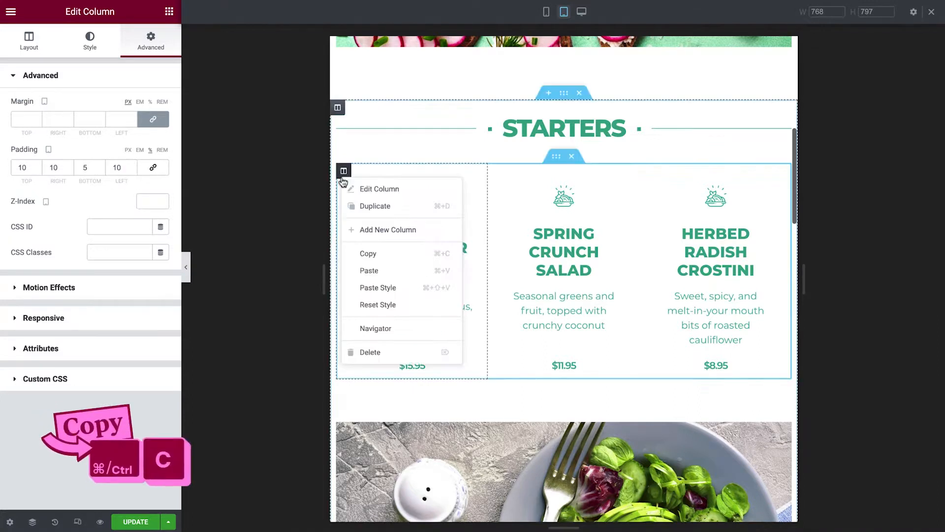
{"action": "left_click", "coordinate": [374, 254]}
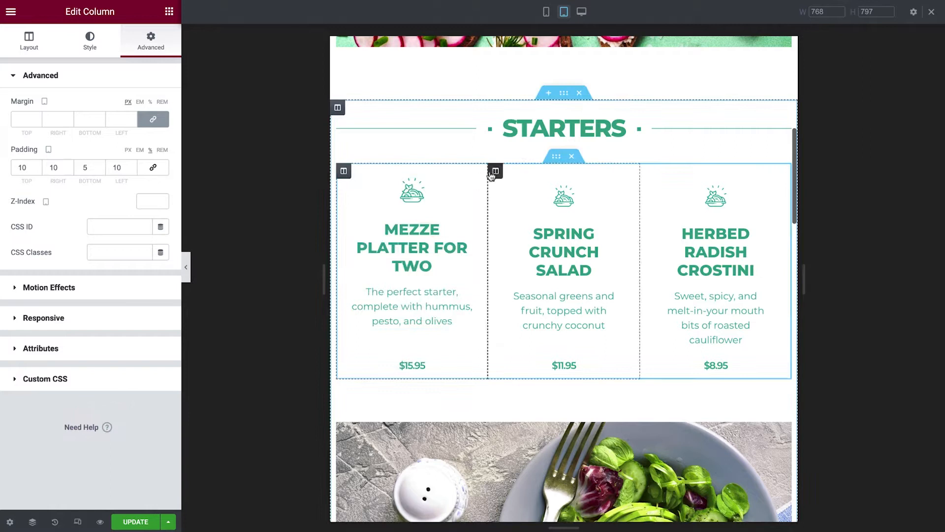
{"action": "left_click", "coordinate": [495, 172]}
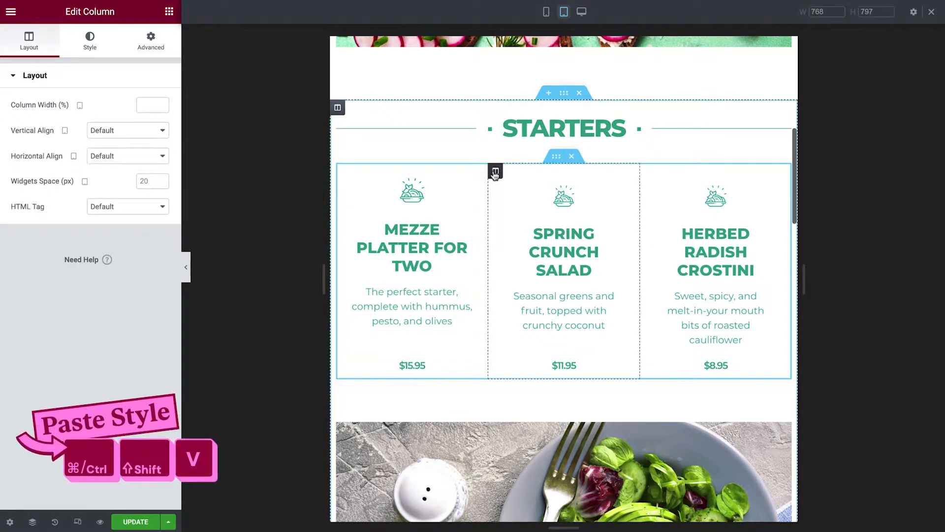
{"action": "key", "text": "ctrl+shift+v"}
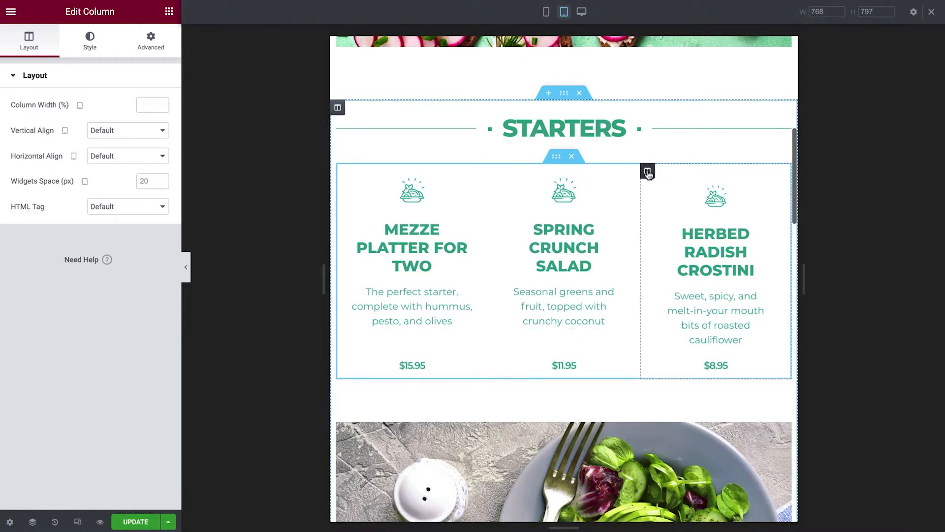
Paste the copied column style onto the Herbed Radish Crostini column and the three Desserts columns
{"action": "key", "text": "ctrl+shift+v"}
{"action": "scroll", "coordinate": [636, 293], "scroll_direction": "down", "scroll_amount": 9}
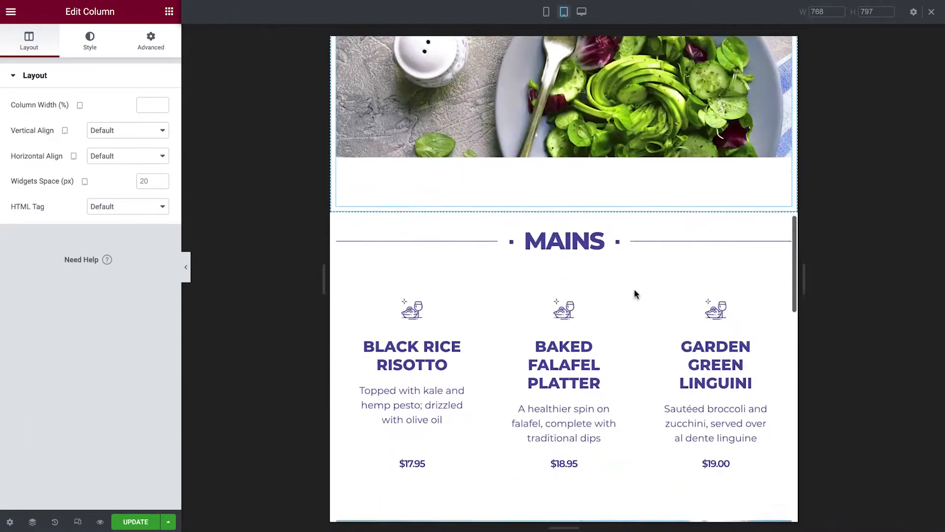
{"action": "scroll", "coordinate": [622, 317], "scroll_direction": "down", "scroll_amount": 10}
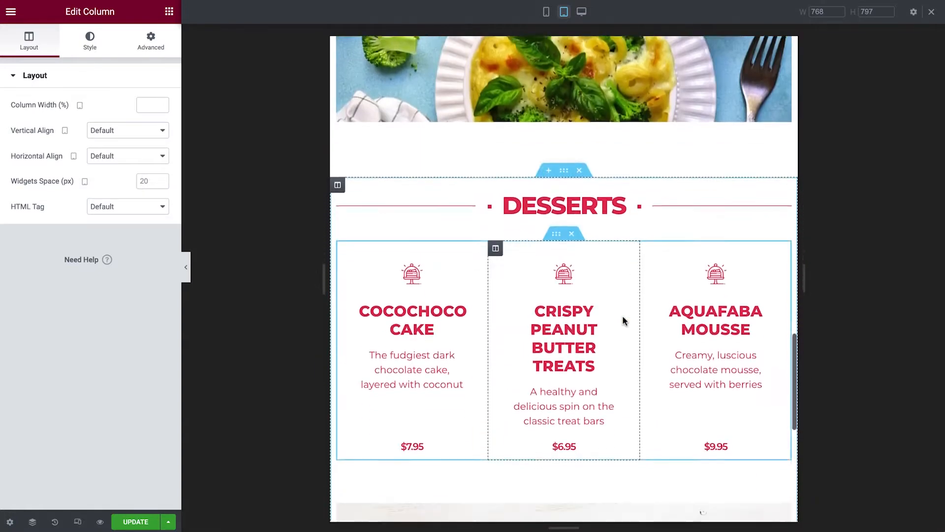
{"action": "key", "text": "ctrl+shift+v"}
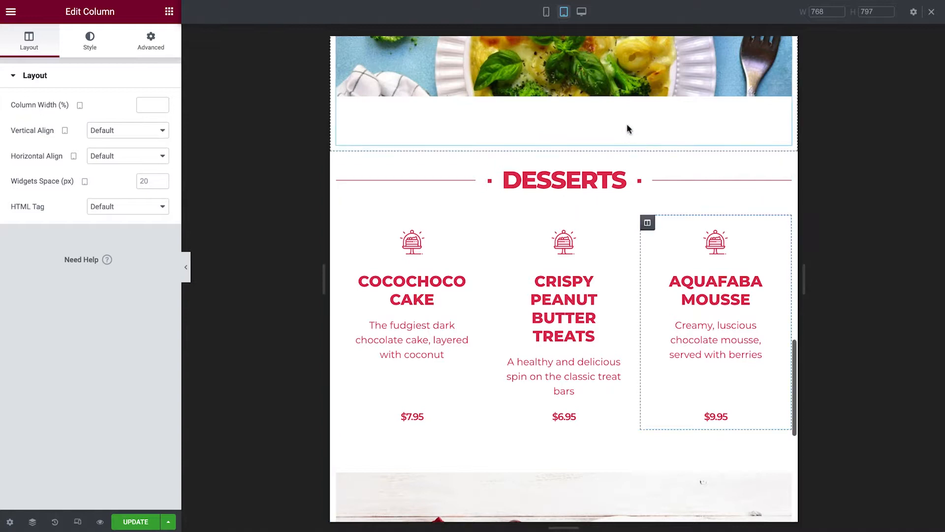
Switch responsive editing to mobile view and update the page to save the layout changes
{"action": "left_click", "coordinate": [546, 12]}
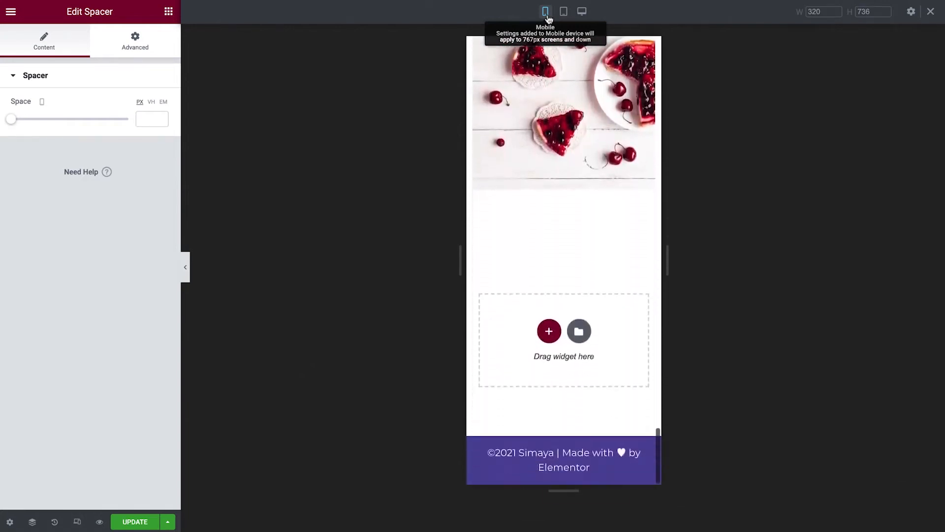
{"action": "left_click", "coordinate": [138, 522]}
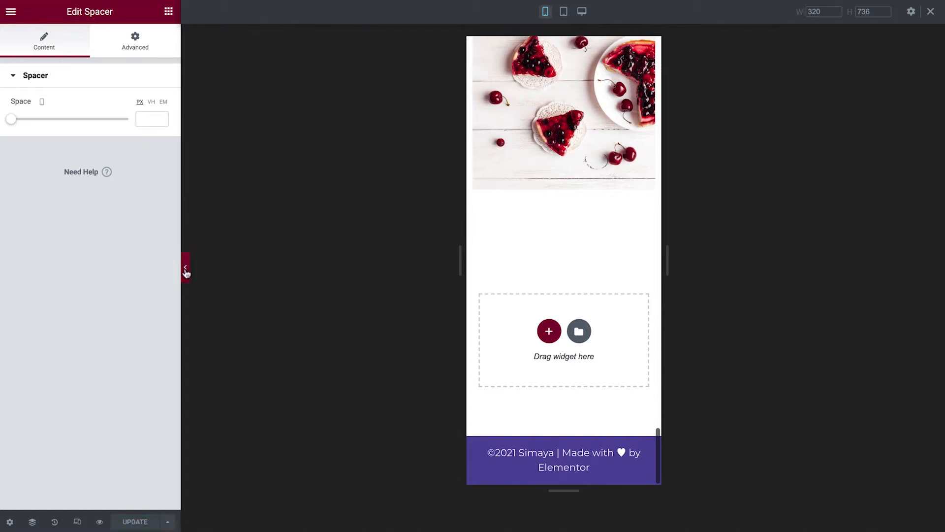
Preview the full-width desktop page without the editing panel, from the Seasonal Menu hero through Starters and Mains down to Desserts
{"action": "left_click", "coordinate": [186, 272]}
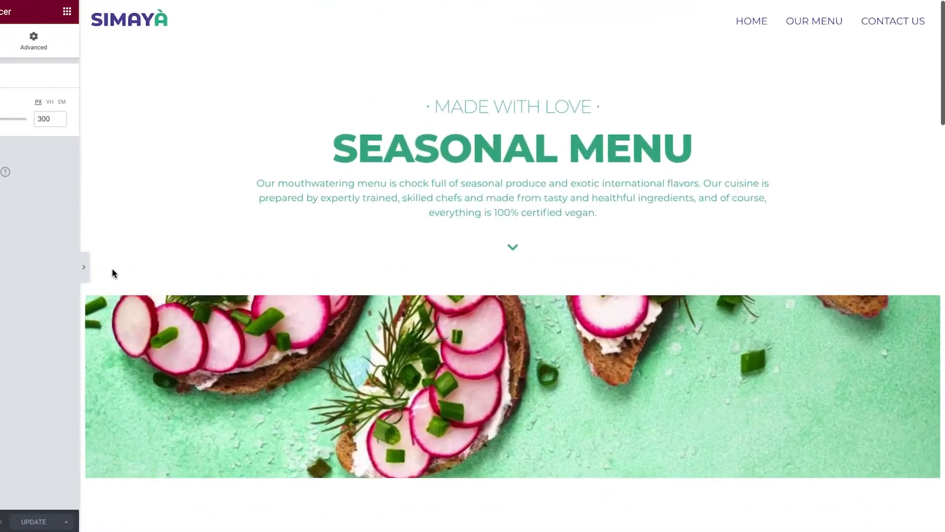
{"action": "scroll", "coordinate": [112, 273], "scroll_direction": "down", "scroll_amount": 3}
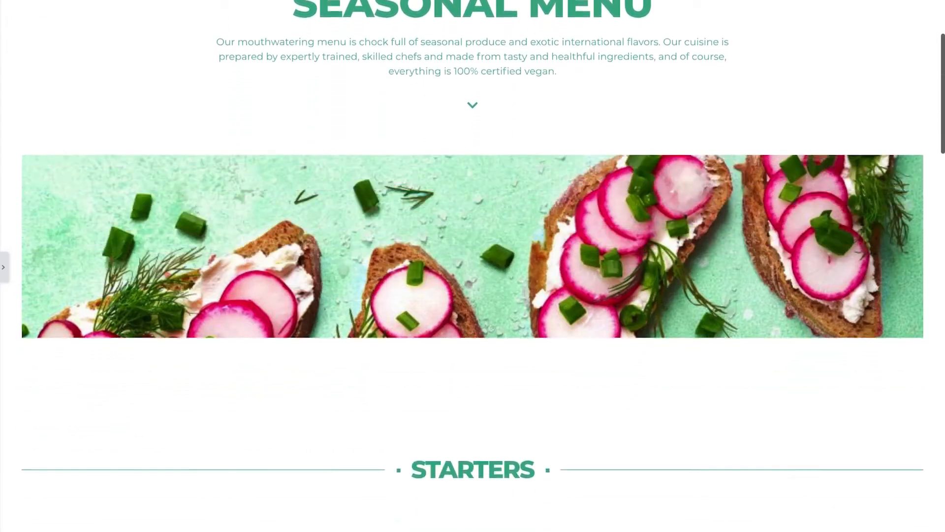
{"action": "scroll", "coordinate": [473, 296], "scroll_direction": "down", "scroll_amount": 5}
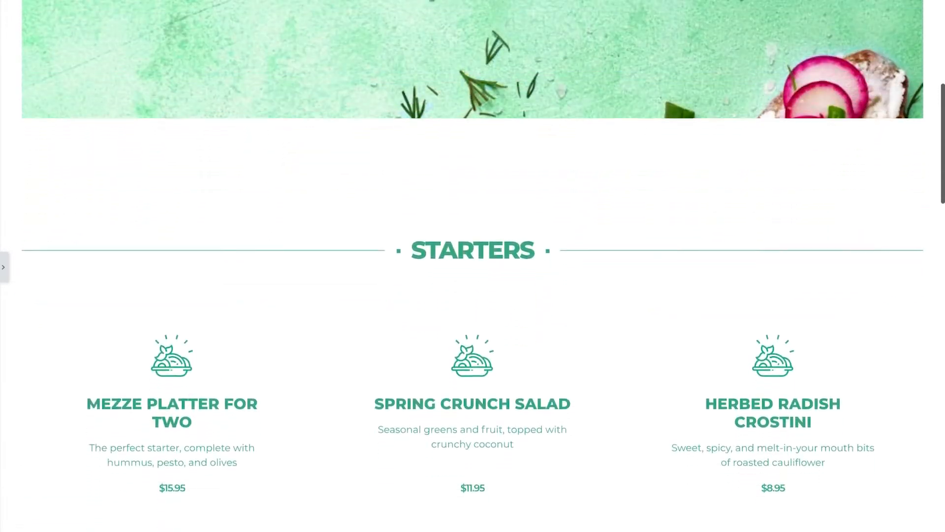
{"action": "scroll", "coordinate": [472, 296], "scroll_direction": "down", "scroll_amount": 5}
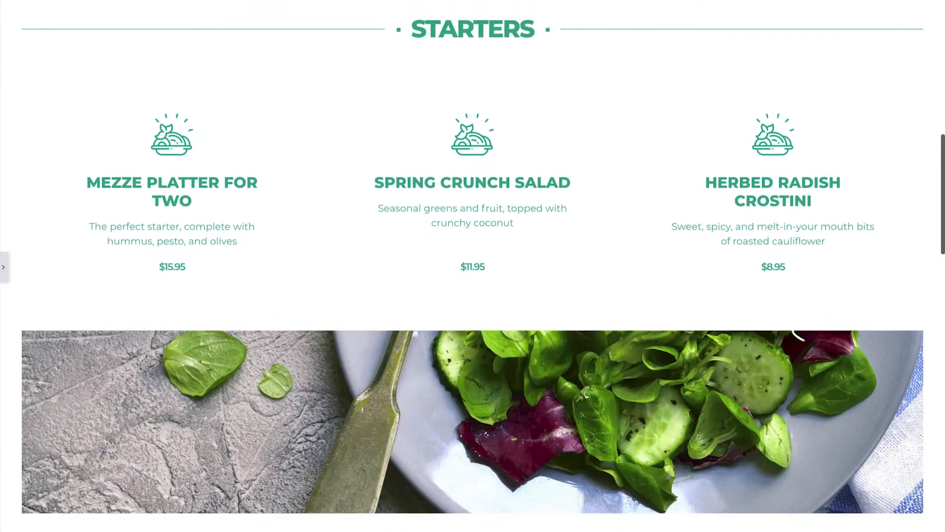
{"action": "scroll", "coordinate": [473, 295], "scroll_direction": "down", "scroll_amount": 3}
{"action": "scroll", "coordinate": [472, 266], "scroll_direction": "down", "scroll_amount": 5}
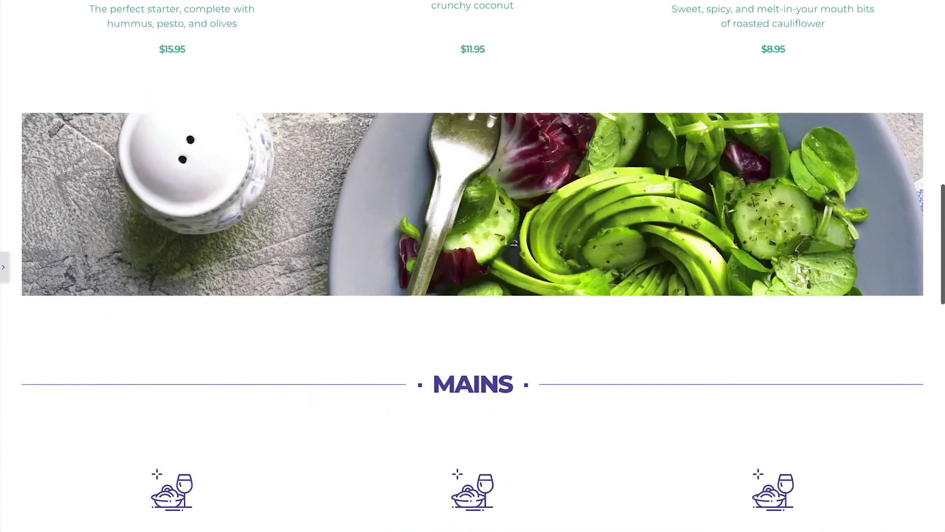
{"action": "scroll", "coordinate": [473, 266], "scroll_direction": "down", "scroll_amount": 5}
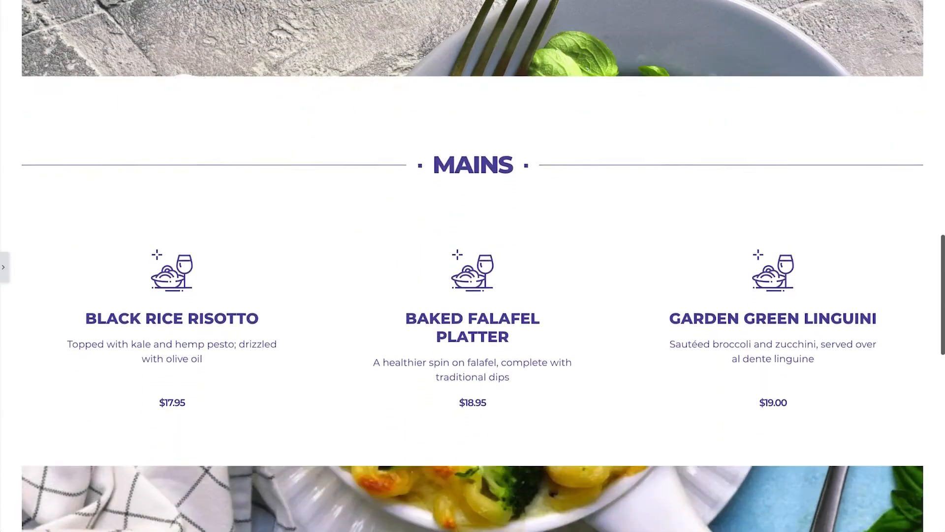
{"action": "scroll", "coordinate": [473, 266], "scroll_direction": "down", "scroll_amount": 5}
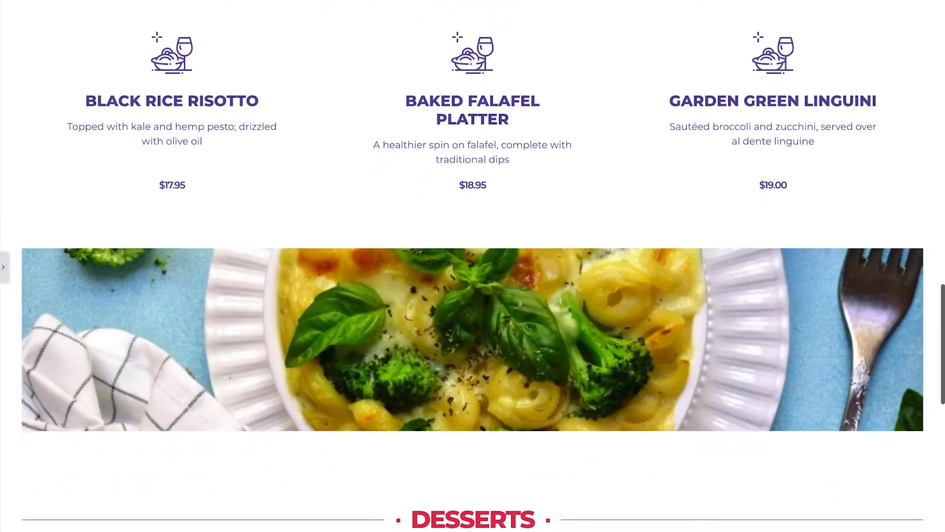
{"action": "scroll", "coordinate": [472, 266], "scroll_direction": "down", "scroll_amount": 5}
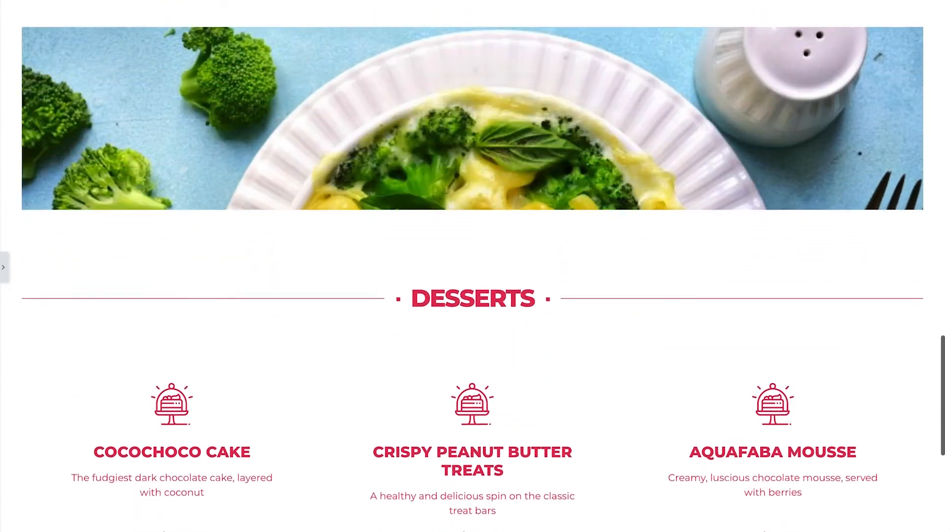
{"action": "scroll", "coordinate": [473, 266], "scroll_direction": "down", "scroll_amount": 4}
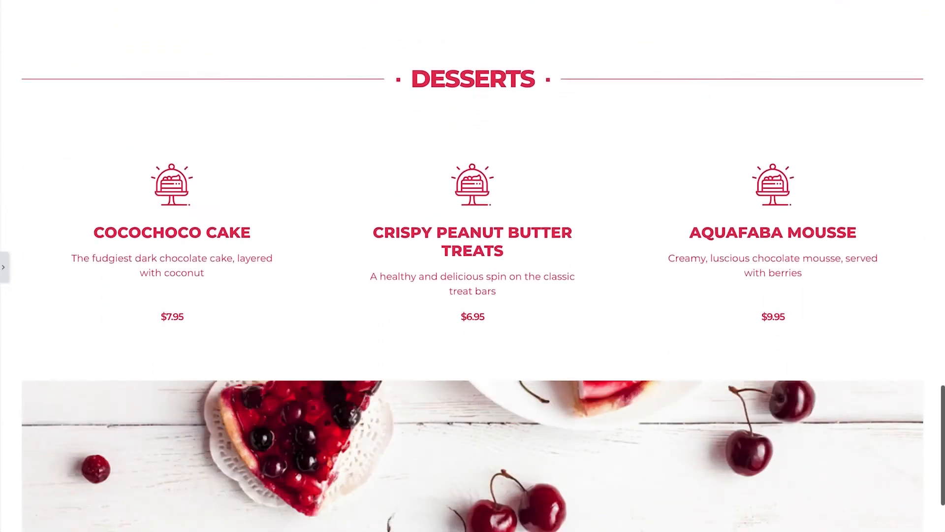